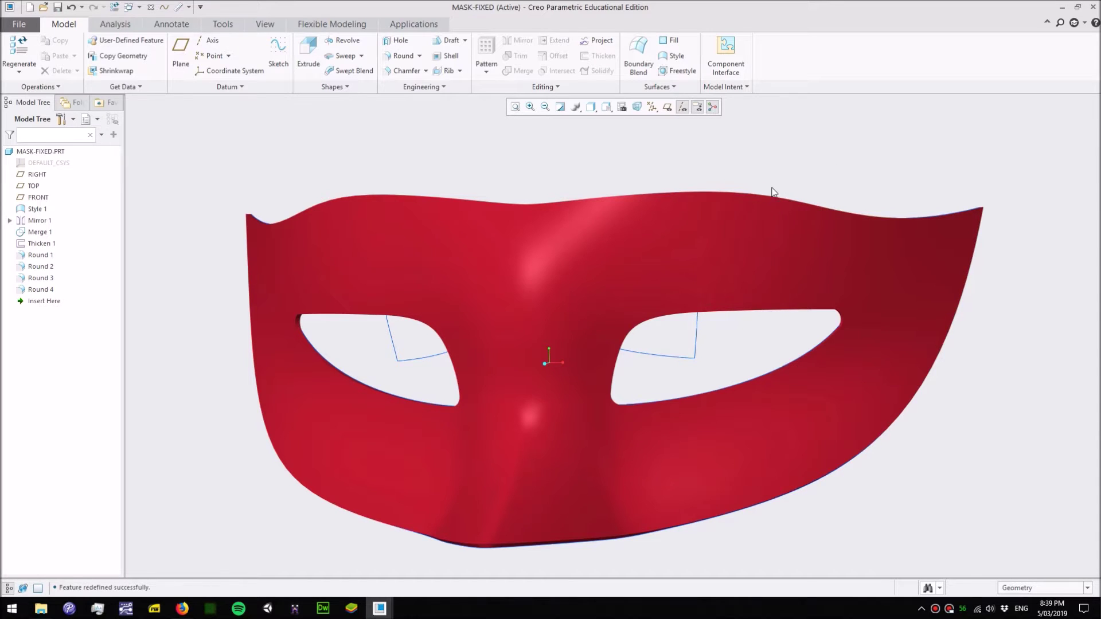
- Orbit the mask, then reopen Style 1 with Edit Definition from the Model Tree
mouse_move(706, 359)
middle_down()
mouse_move(676, 333)
mouse_move(730, 327)
mouse_move(690, 315)
mouse_move(713, 317)
mouse_move(682, 343)
mouse_move(724, 350)
mouse_move(696, 348)
middle_up()
click(629, 259)
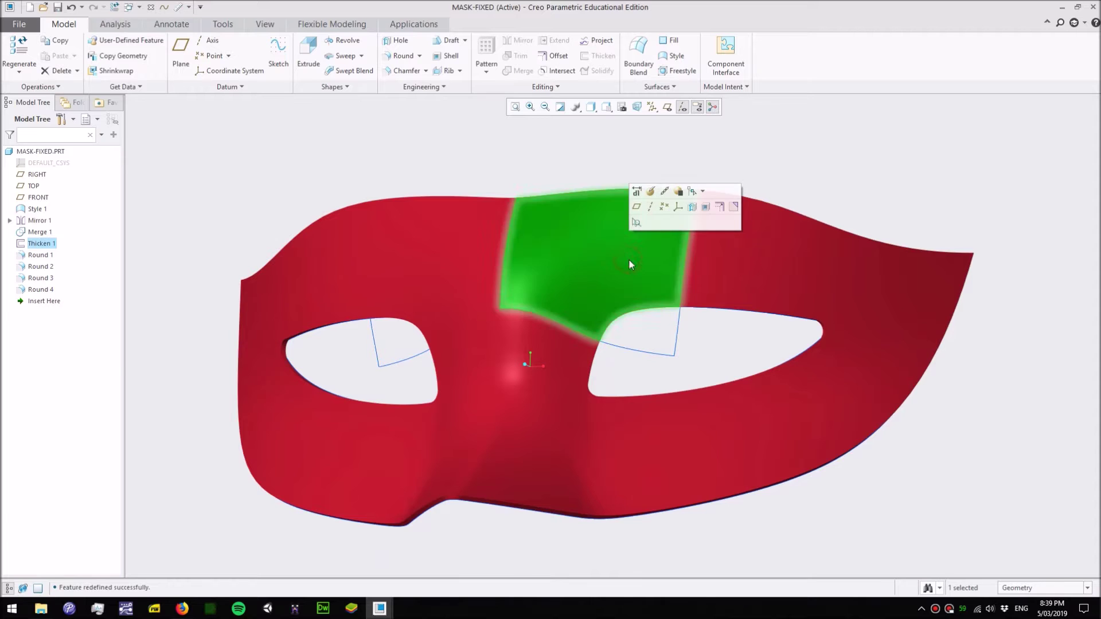
scroll(631, 263, up, 3)
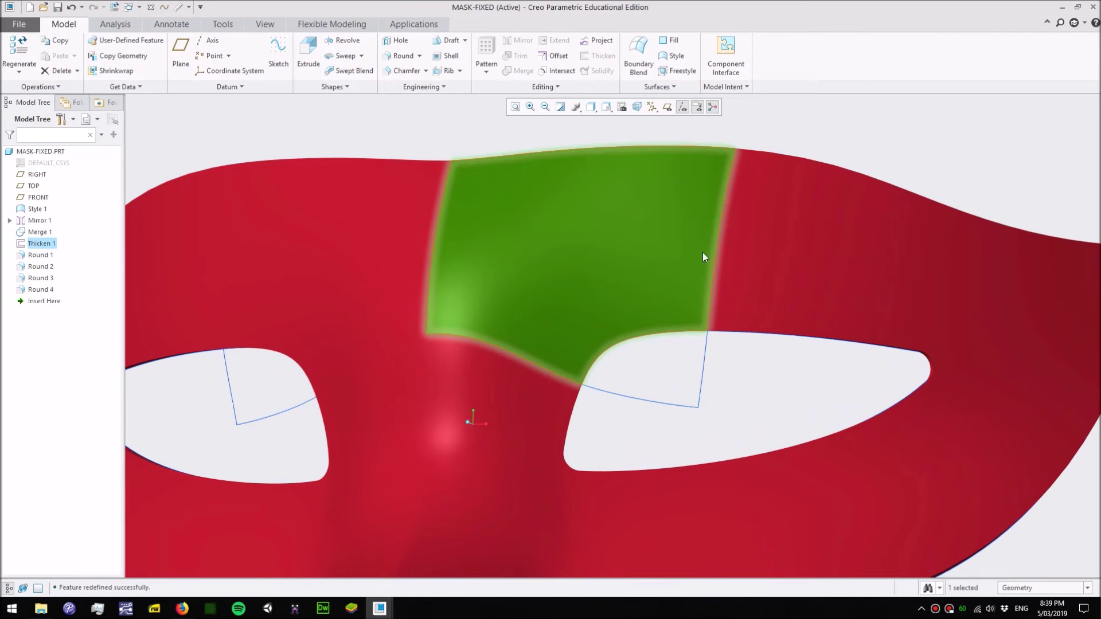
click(738, 374)
mouse_move(715, 206)
middle_down()
mouse_move(669, 206)
mouse_move(728, 206)
mouse_move(733, 185)
mouse_move(666, 224)
mouse_move(711, 211)
middle_up()
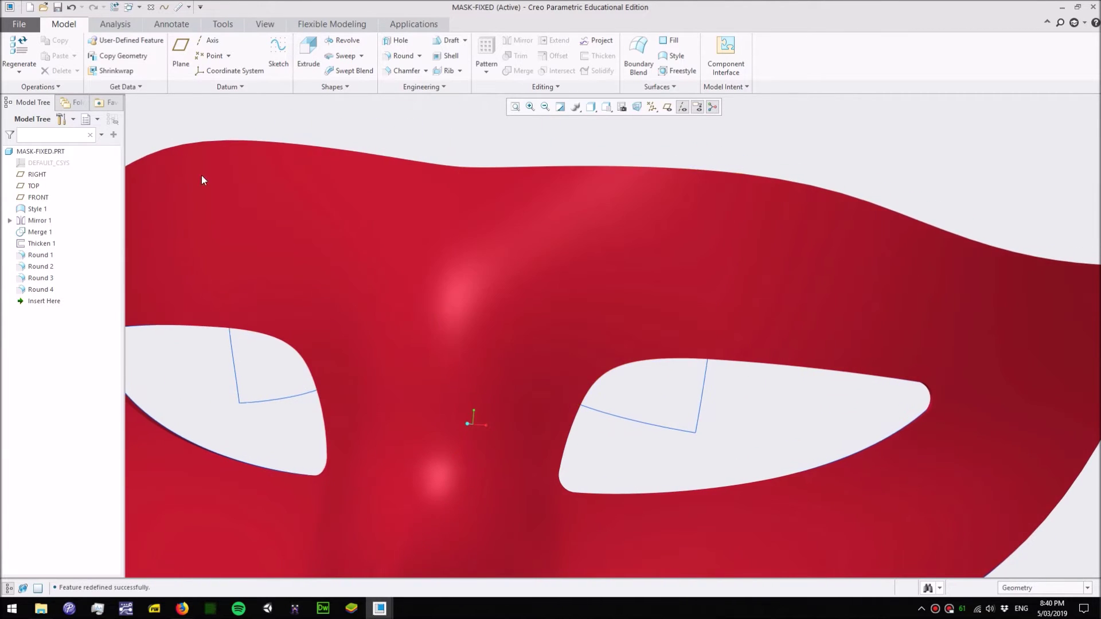
click(38, 209)
right_click(37, 209)
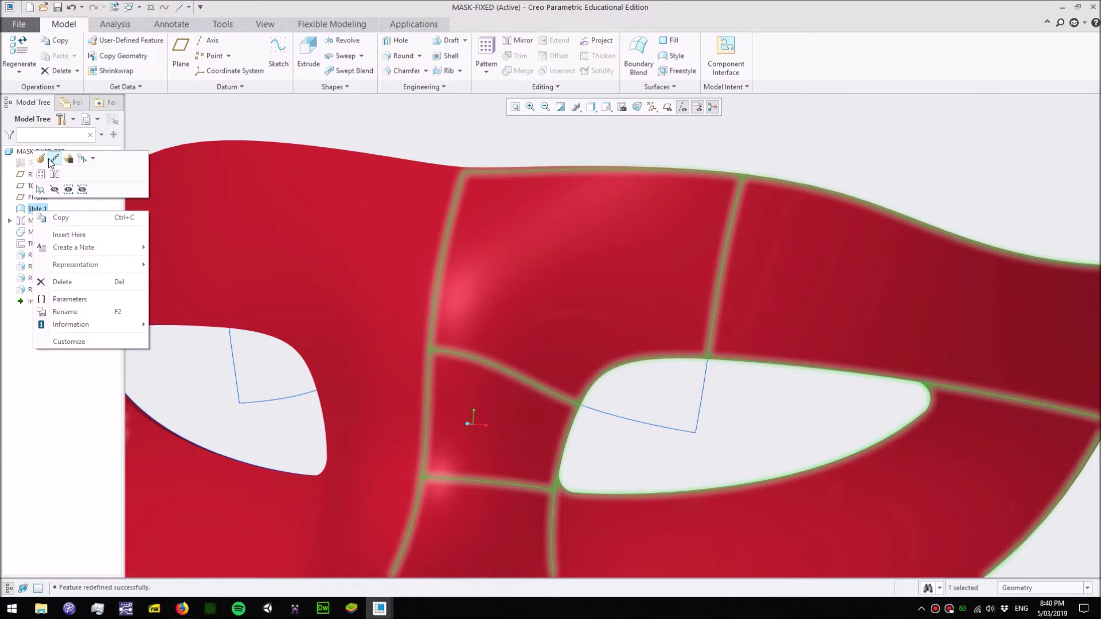
click(54, 159)
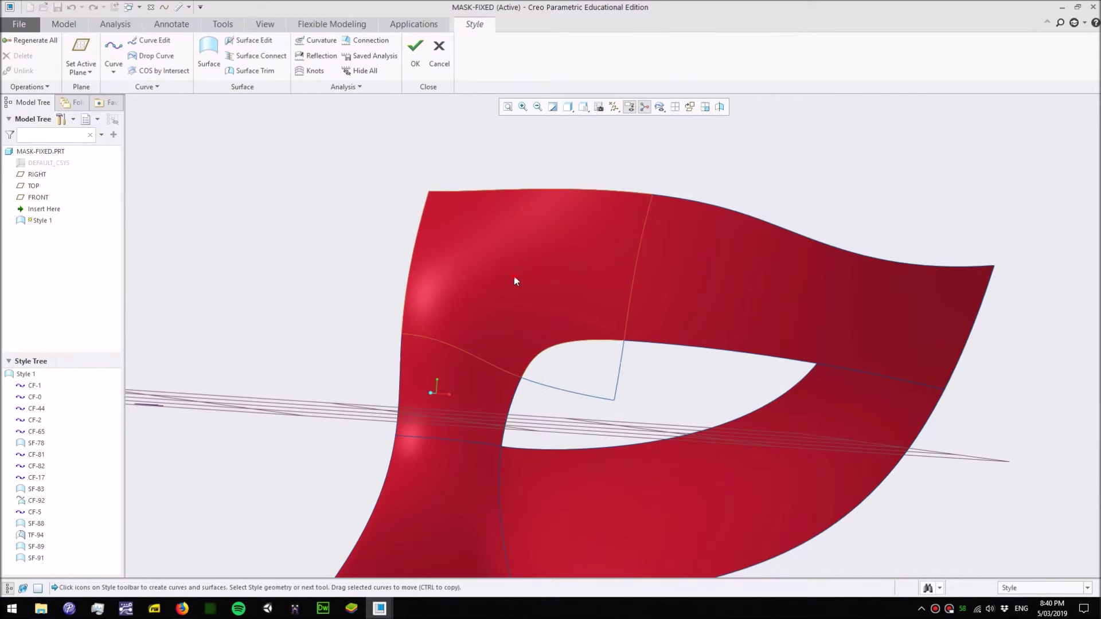
- Inspect the upper-left surface patch and curve CF-44 above the eye opening
click(513, 276)
scroll(542, 259, up, 2)
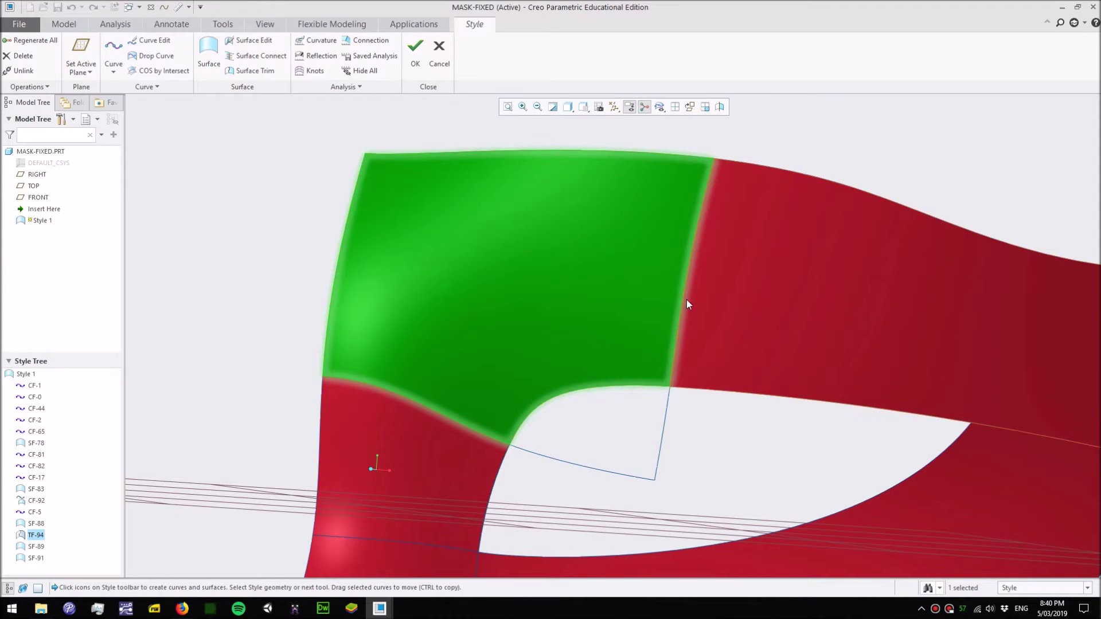
scroll(247, 310, down, 3)
click(233, 296)
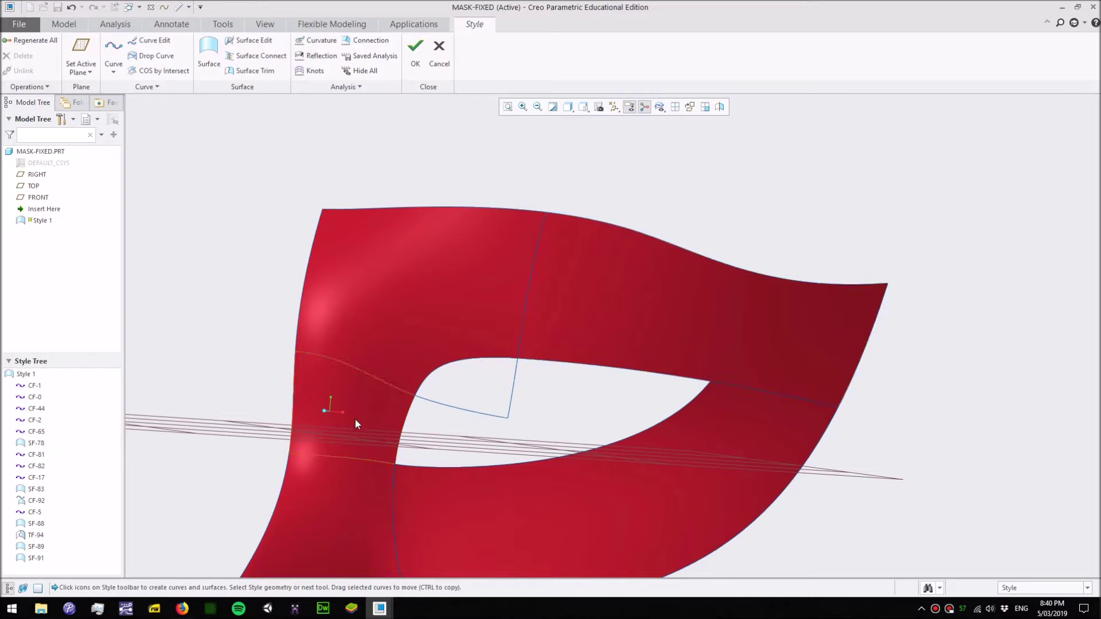
scroll(451, 337, up, 1)
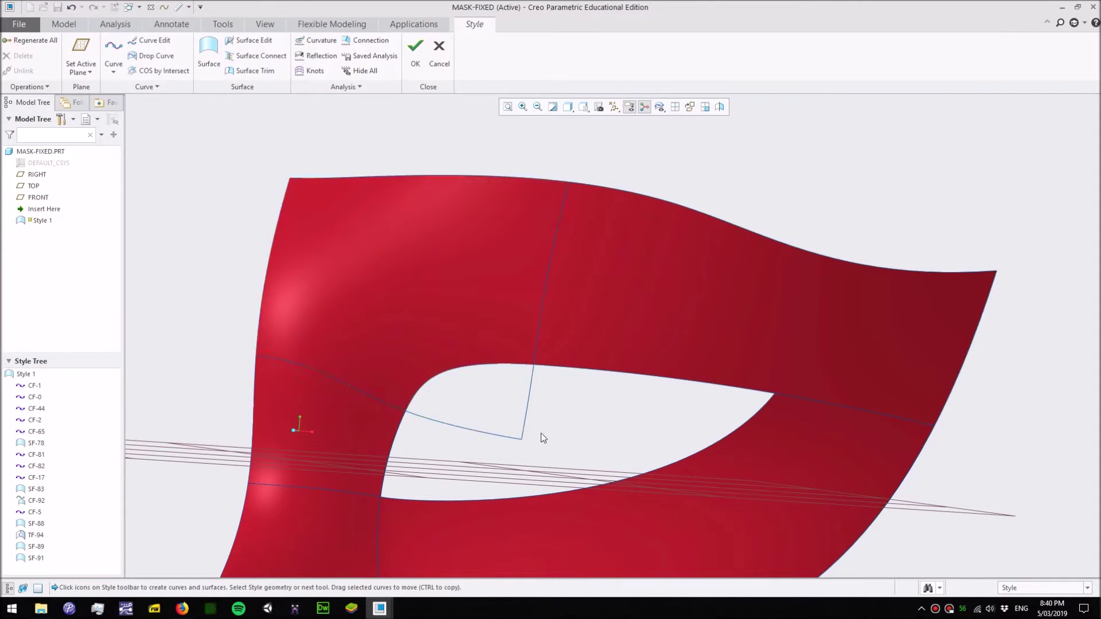
click(543, 304)
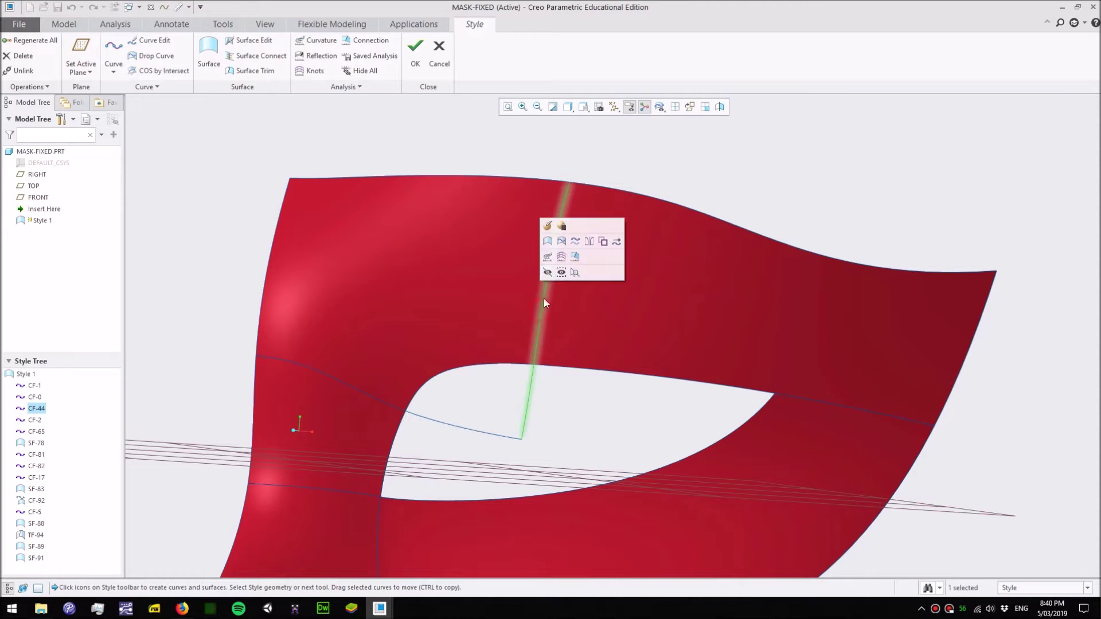
click(523, 437)
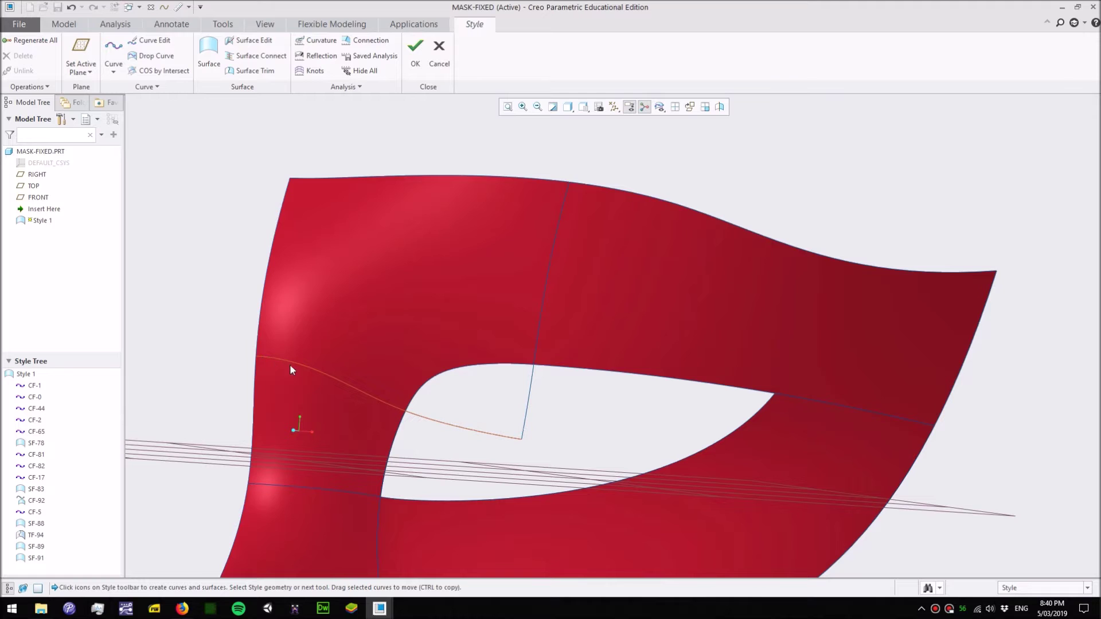
- Inspect edge curves CF-1 and CF-0, then select the upper-left patch from a frontal view
scroll(518, 438, down, 2)
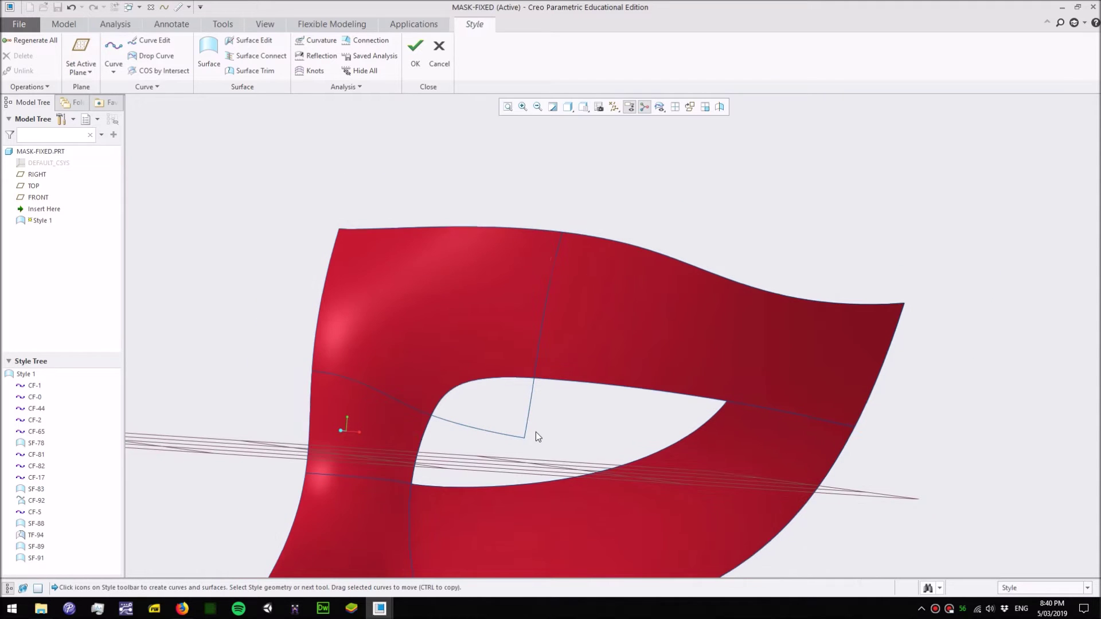
click(432, 226)
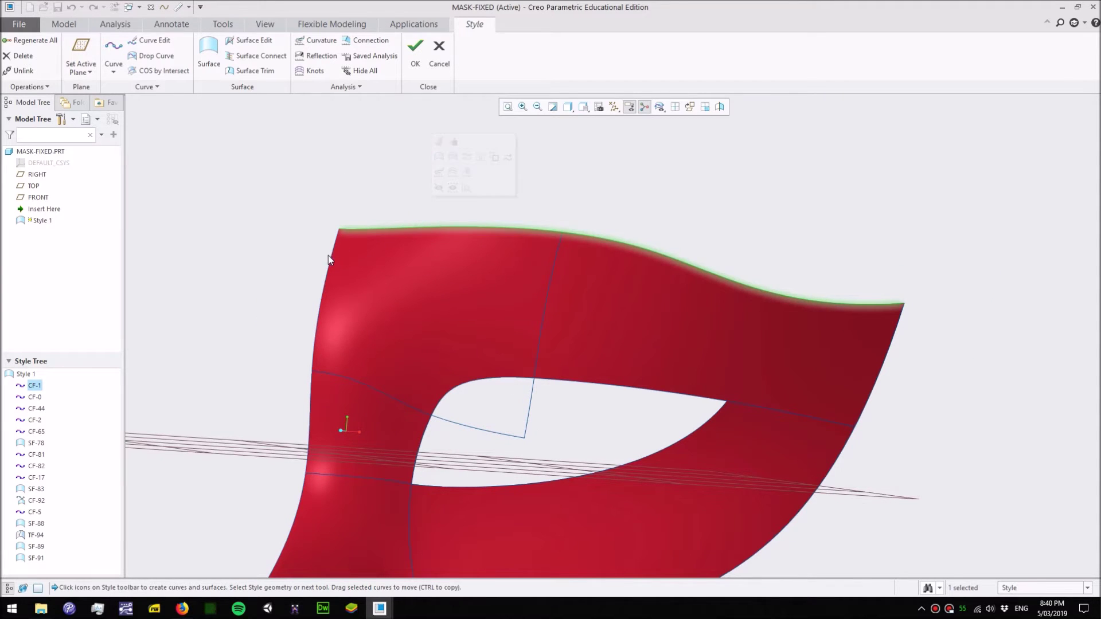
click(330, 258)
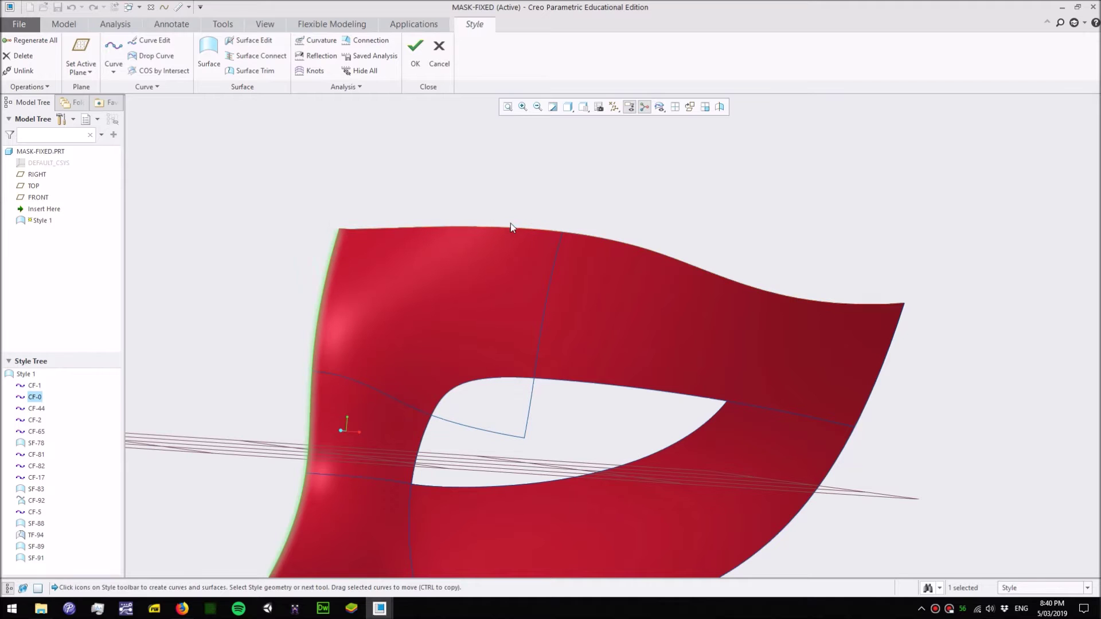
click(509, 191)
middle_drag(473, 349, 477, 321)
middle_drag(398, 371, 500, 401)
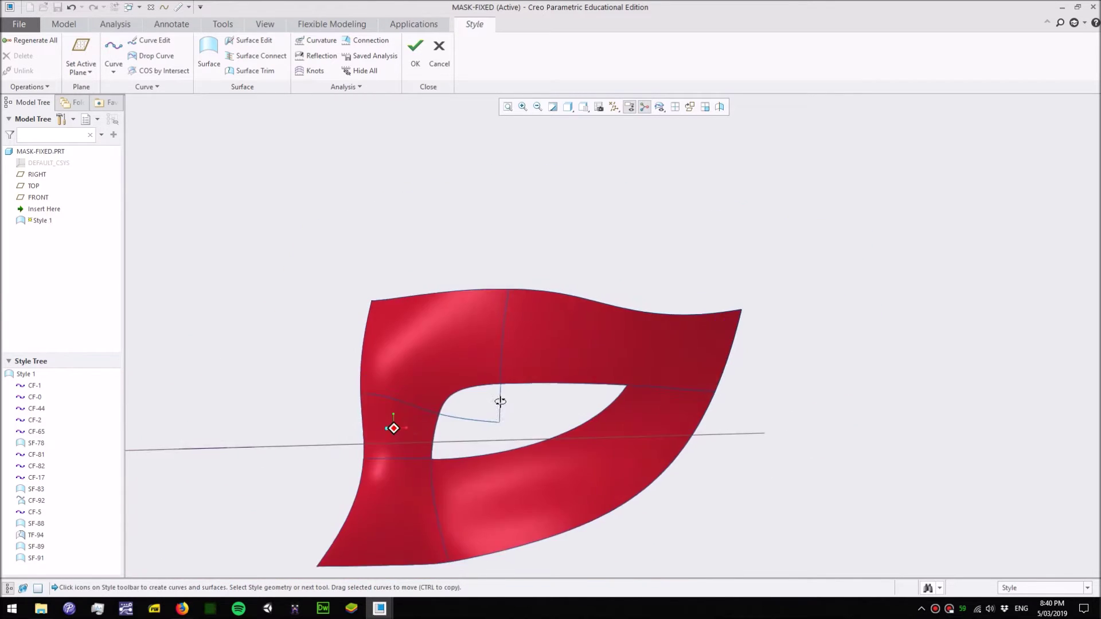
scroll(499, 396, down, 2)
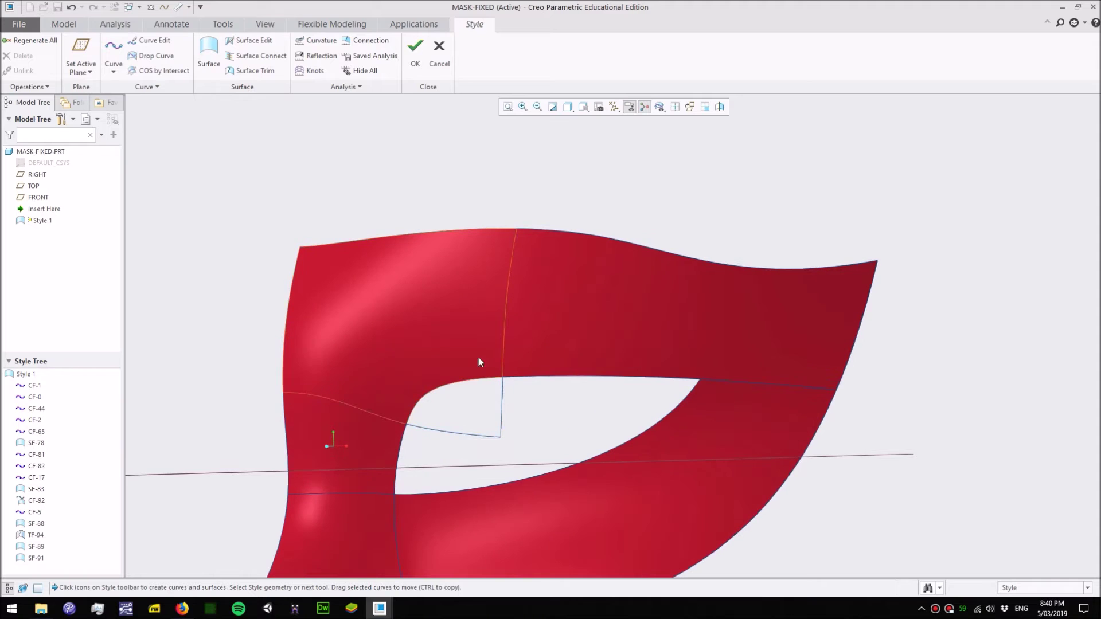
click(437, 273)
- Cancel a trial control-mesh edit of the upper-left patch and regenerate all Style geometry
click(249, 40)
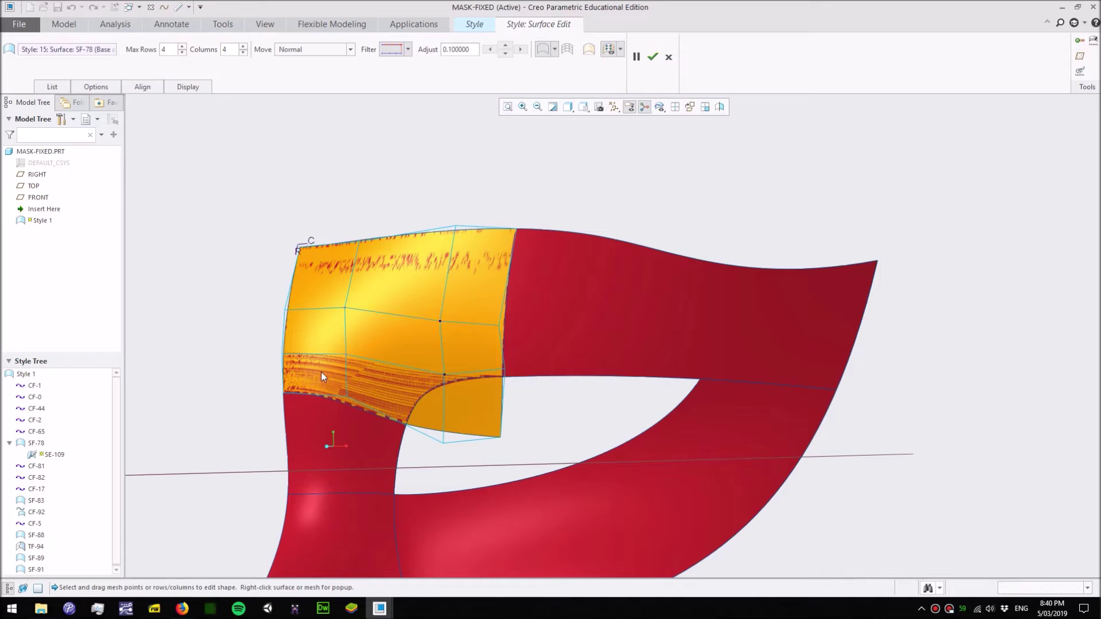
click(669, 57)
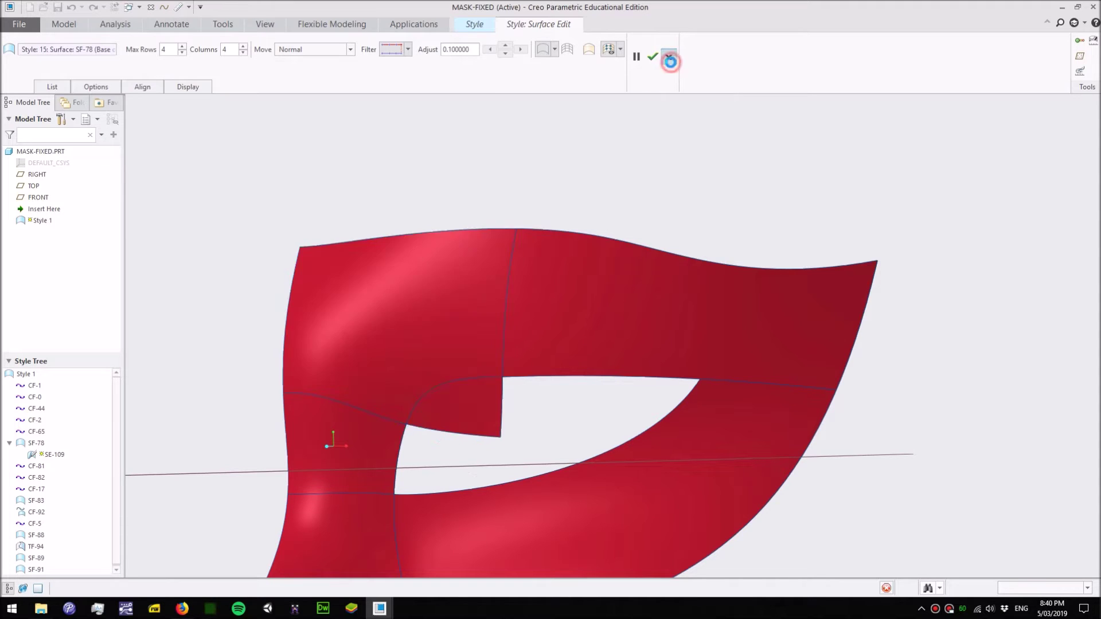
click(596, 202)
middle_drag(597, 201, 505, 183)
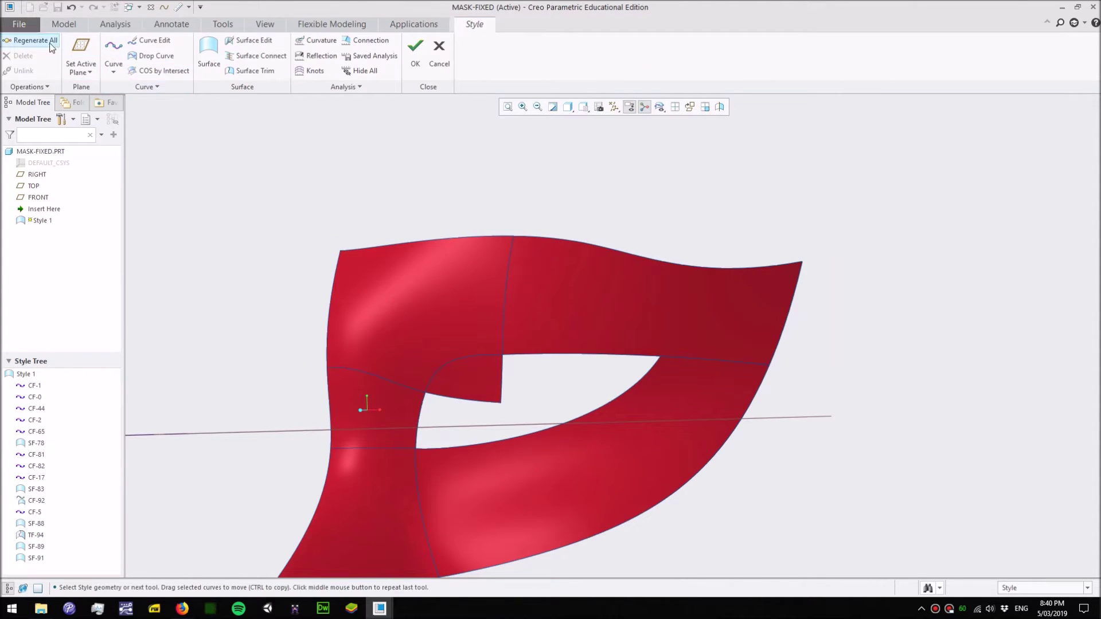
click(32, 40)
- Cancel a trial mesh edit of patch SF-83 and finish the Style feature with OK
click(565, 286)
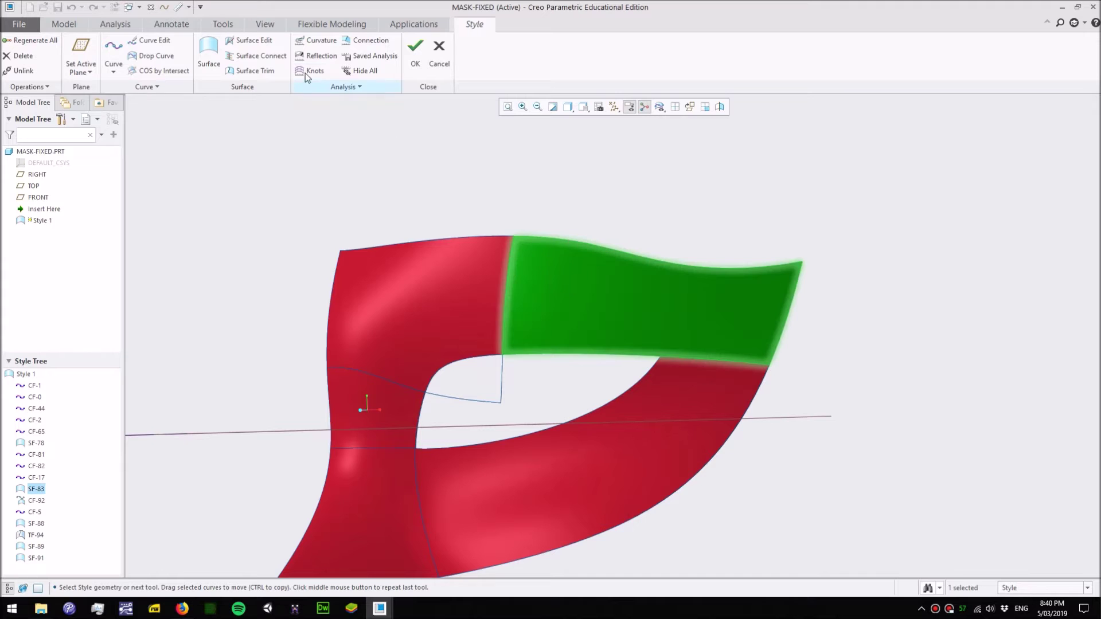
click(254, 40)
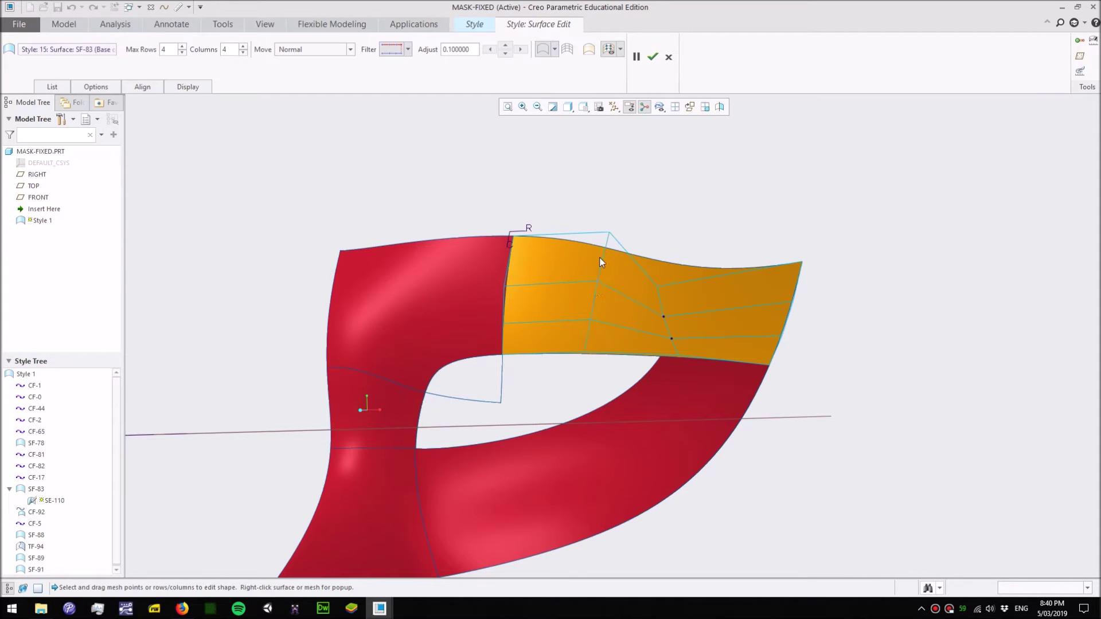
click(669, 57)
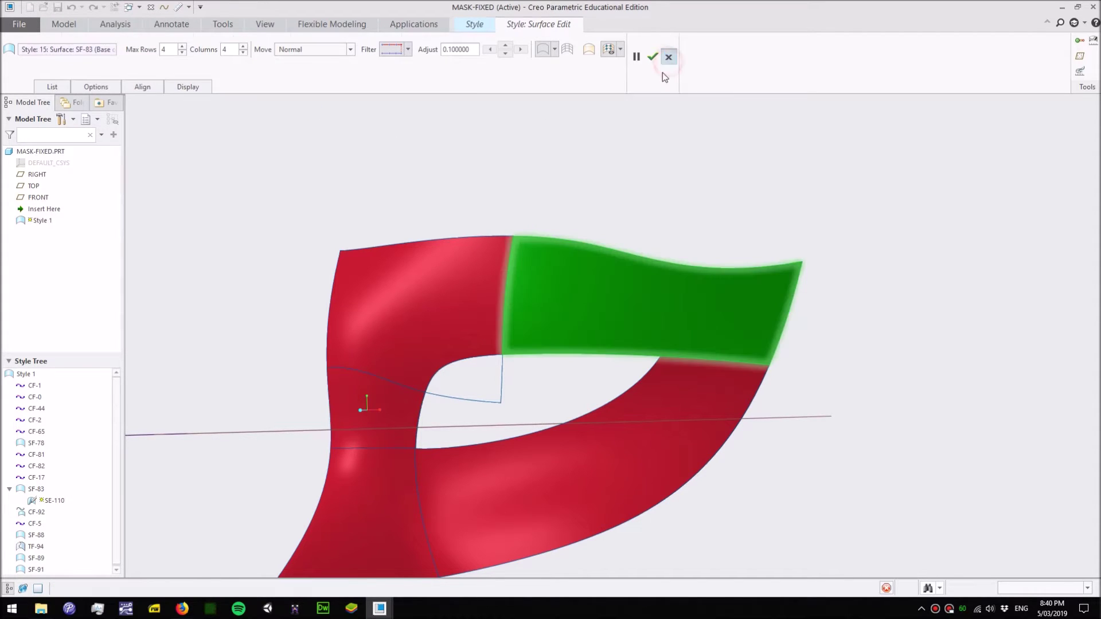
click(593, 181)
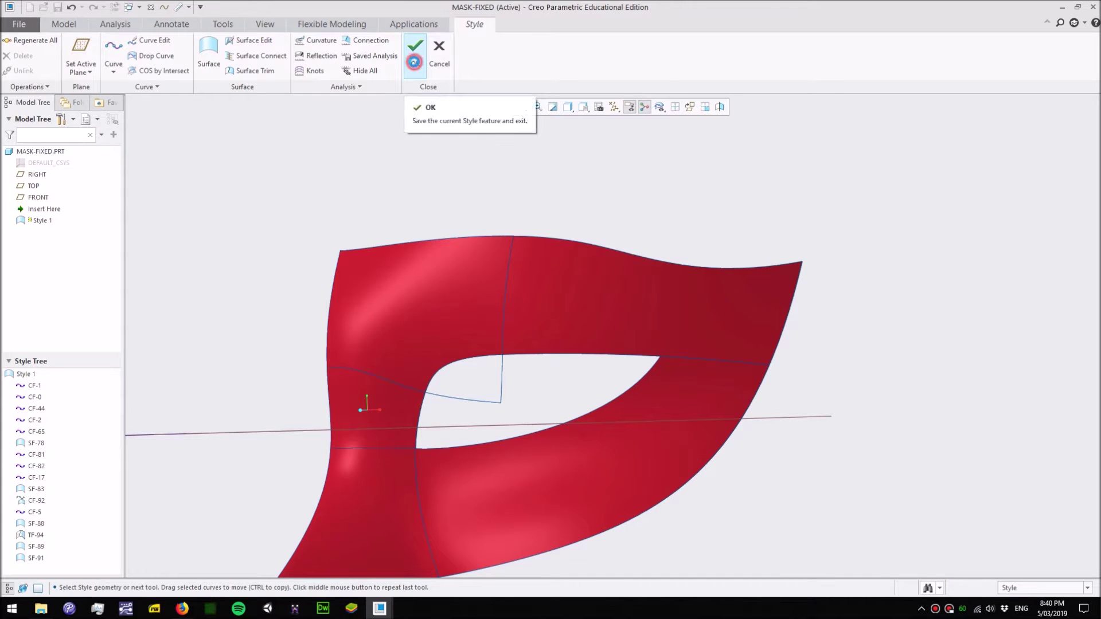
click(414, 58)
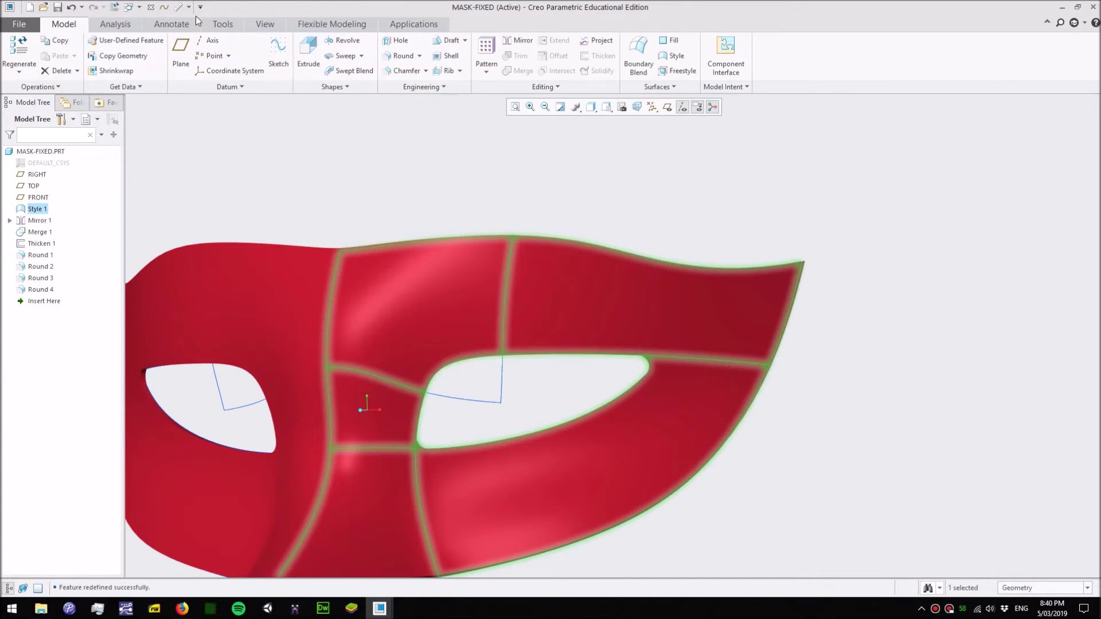
- Switch to the 190225MASK model window and reopen Style 1 for editing
click(131, 7)
click(106, 34)
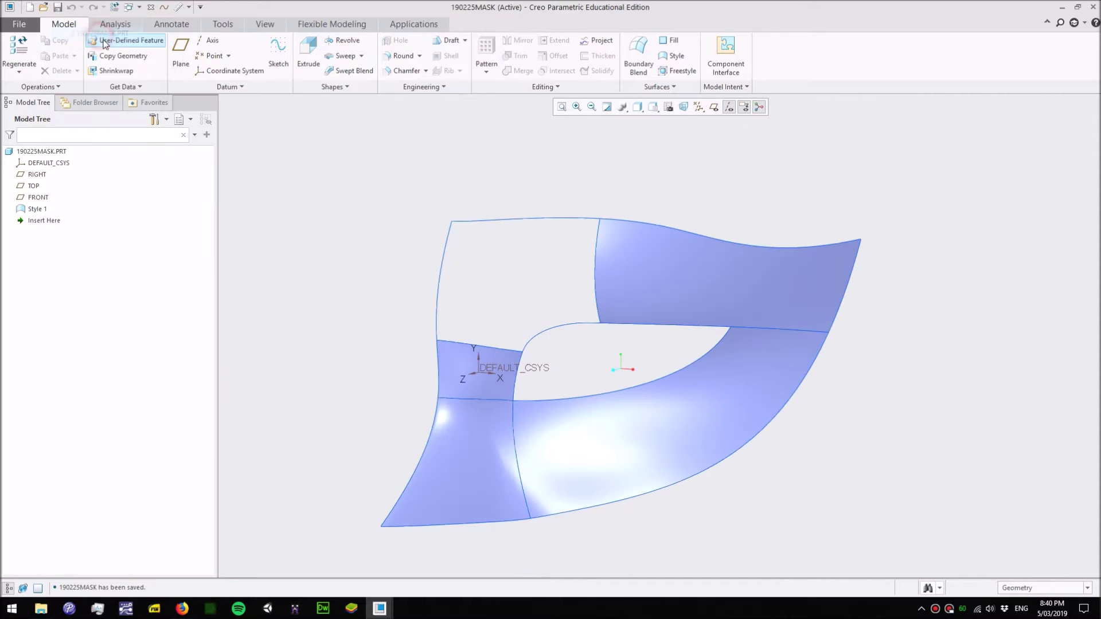
scroll(615, 351, up, 2)
scroll(597, 367, down, 1)
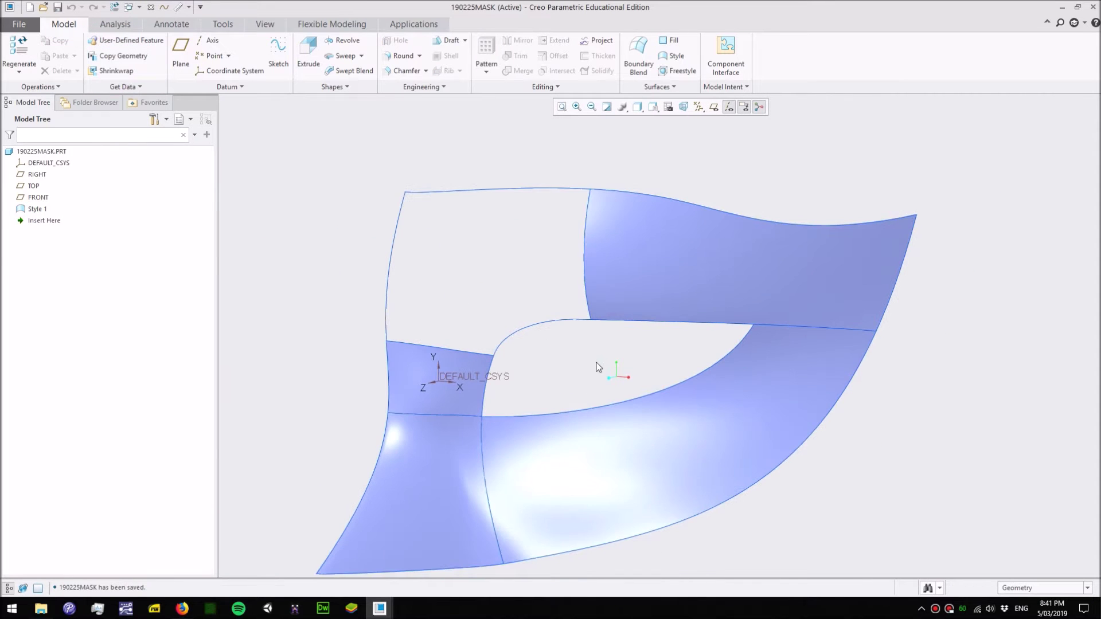
middle_drag(596, 367, 563, 176)
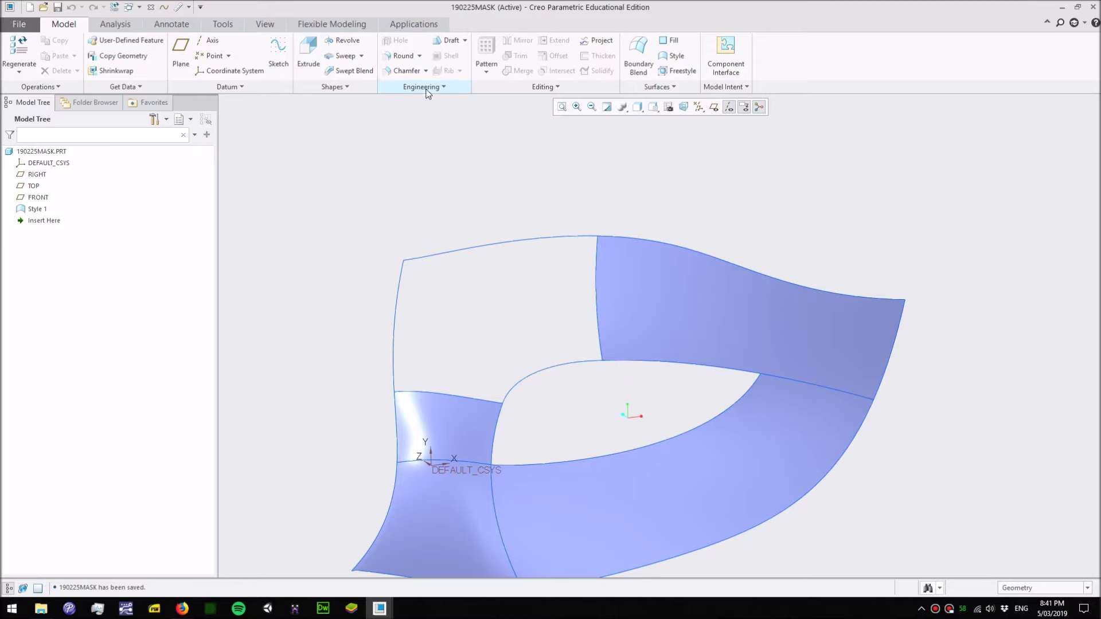
right_click(34, 209)
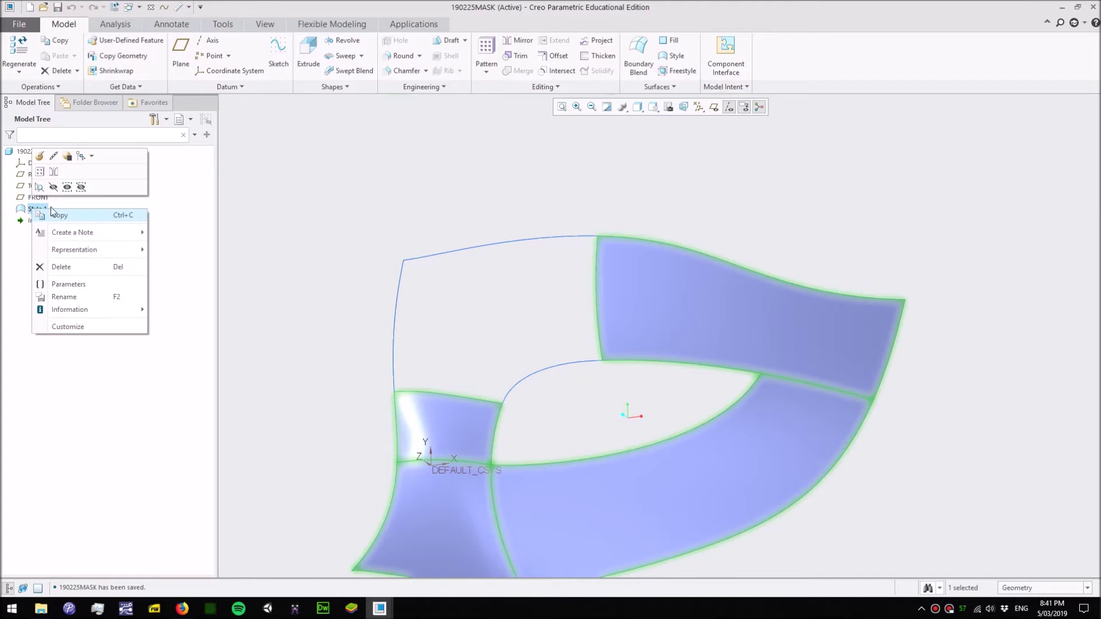
click(44, 153)
- Try a surface from five chains (left curve, lower edge, arc, right edge, top curve), then discard it
middle_drag(497, 308, 501, 305)
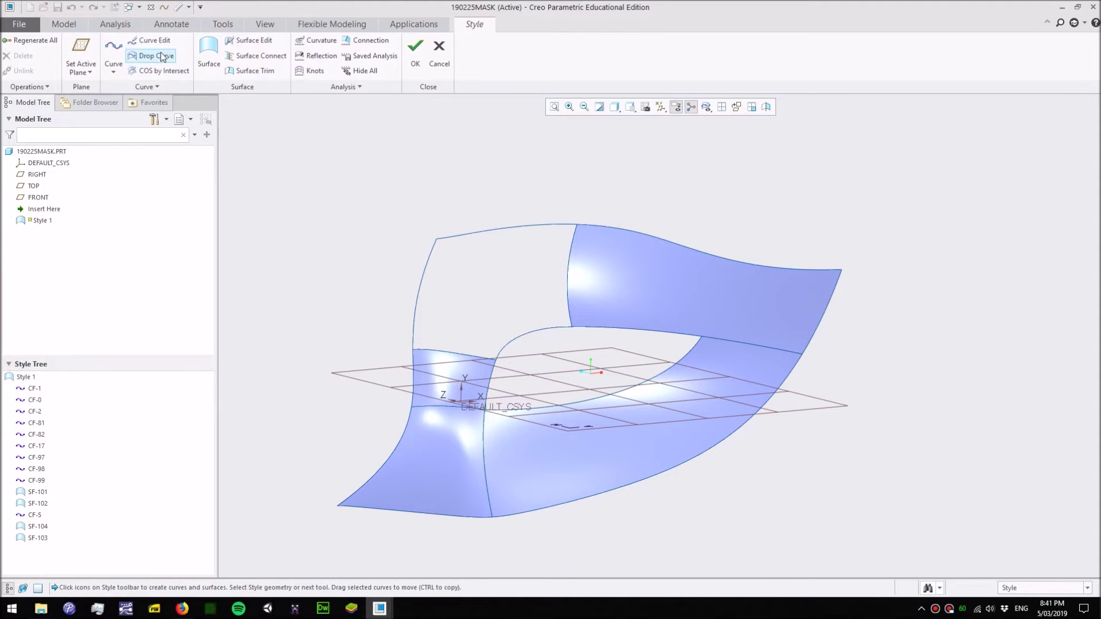
click(208, 49)
scroll(459, 257, up, 3)
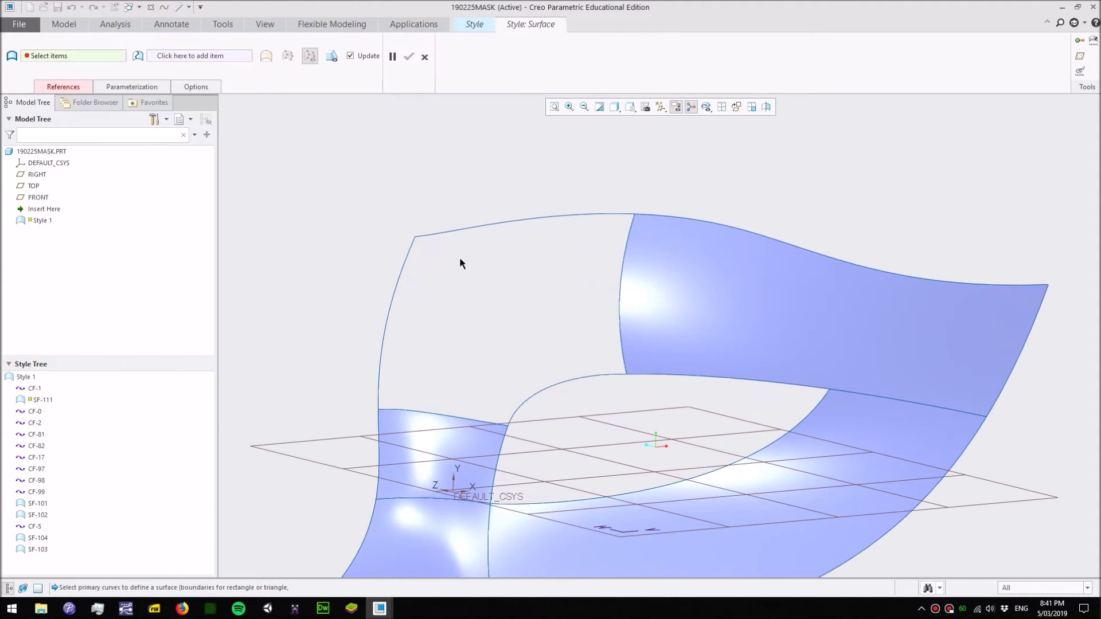
click(393, 307)
ctrl+click(455, 417)
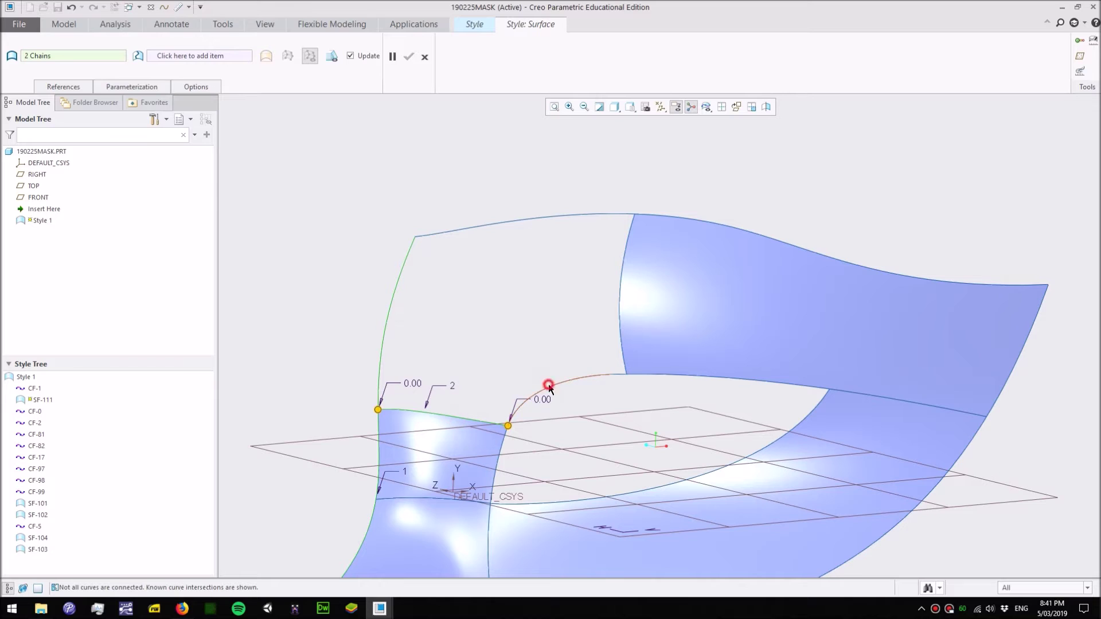
ctrl+click(549, 386)
ctrl+click(619, 310)
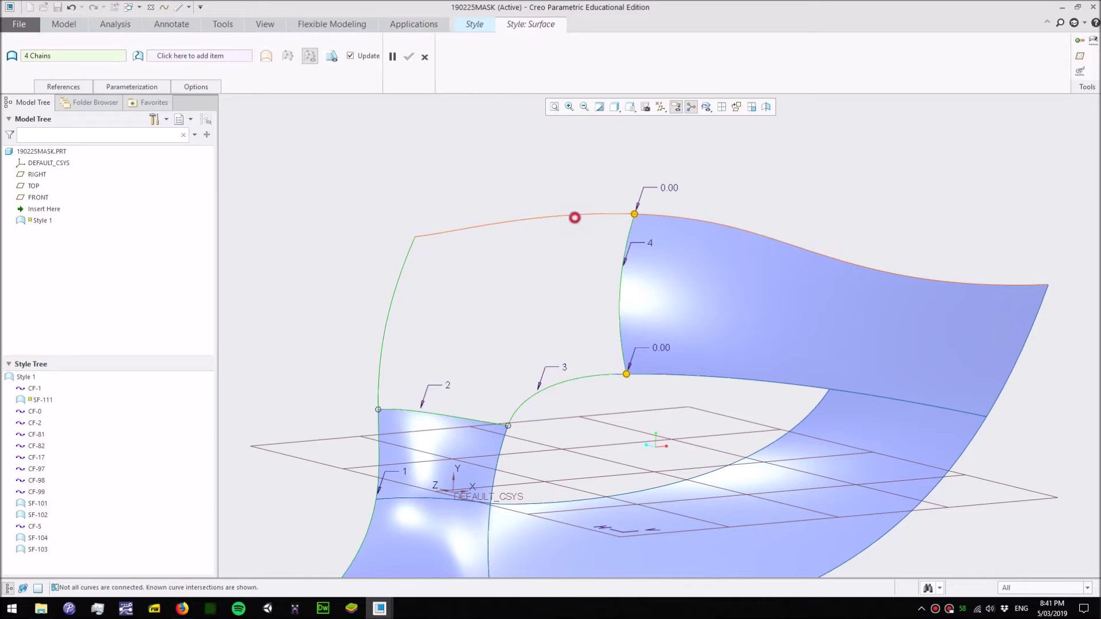
ctrl+click(575, 218)
scroll(585, 280, down, 1)
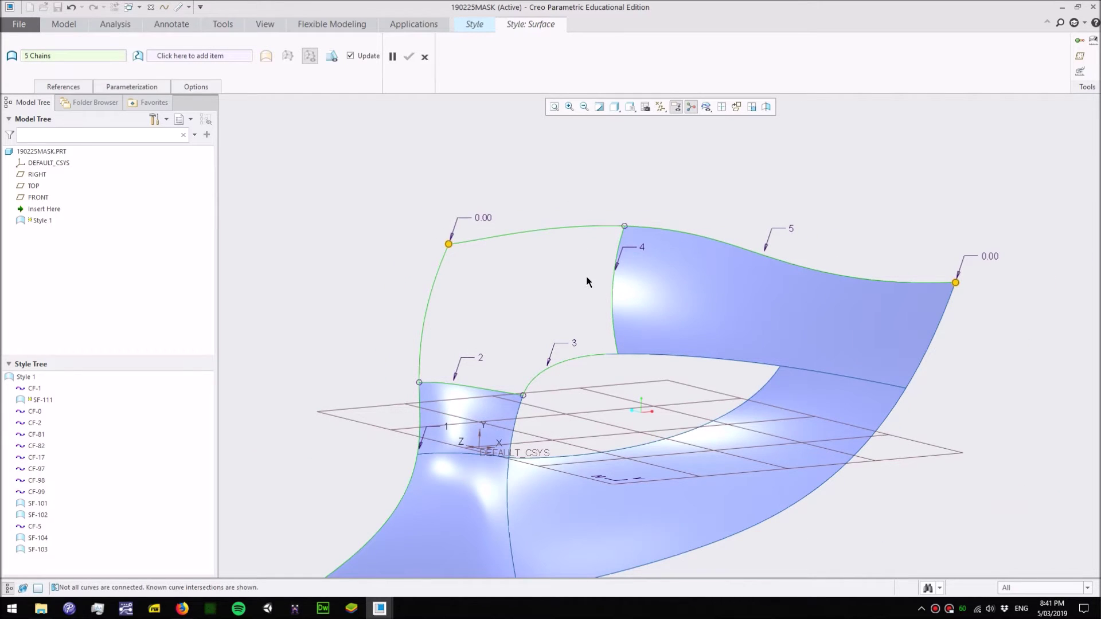
click(424, 58)
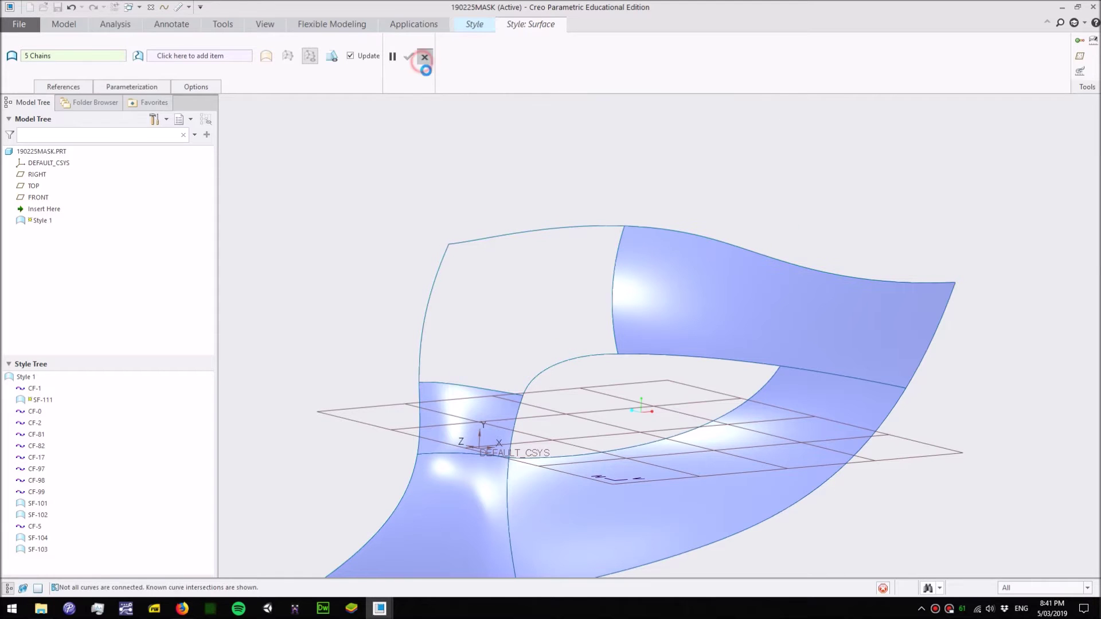
- Snap the lower end of vertical curve CF-98 onto the adjoining surface corner
double_click(616, 341)
shift+drag(610, 357, 606, 355)
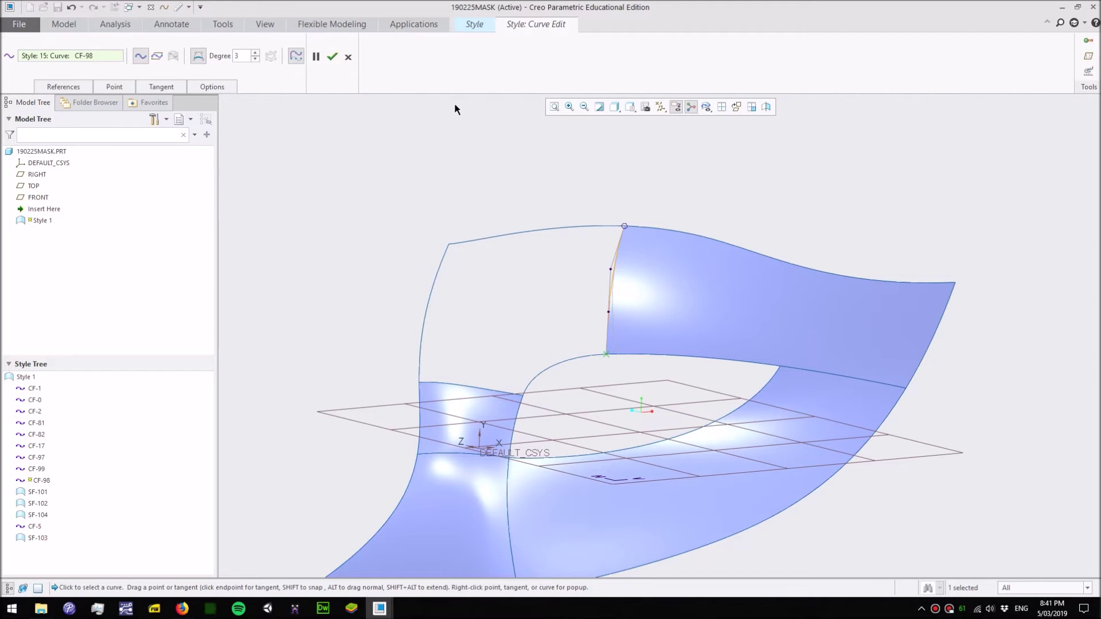
click(332, 56)
- Create surface SF-112 from the left curve, lower edge, arc, right edge and top curve
click(209, 50)
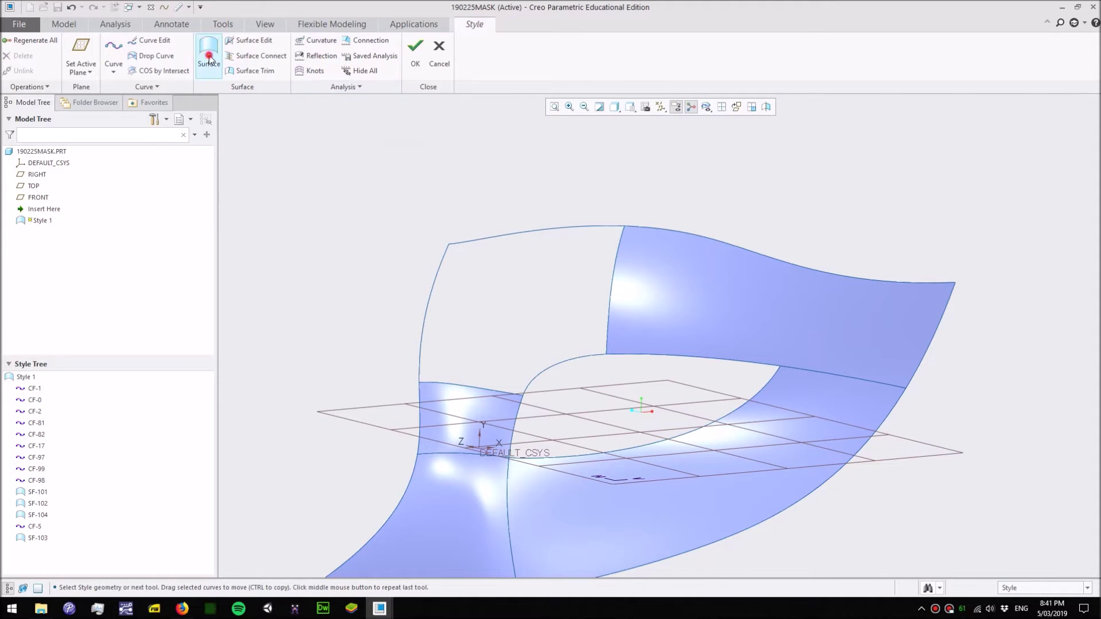
click(429, 309)
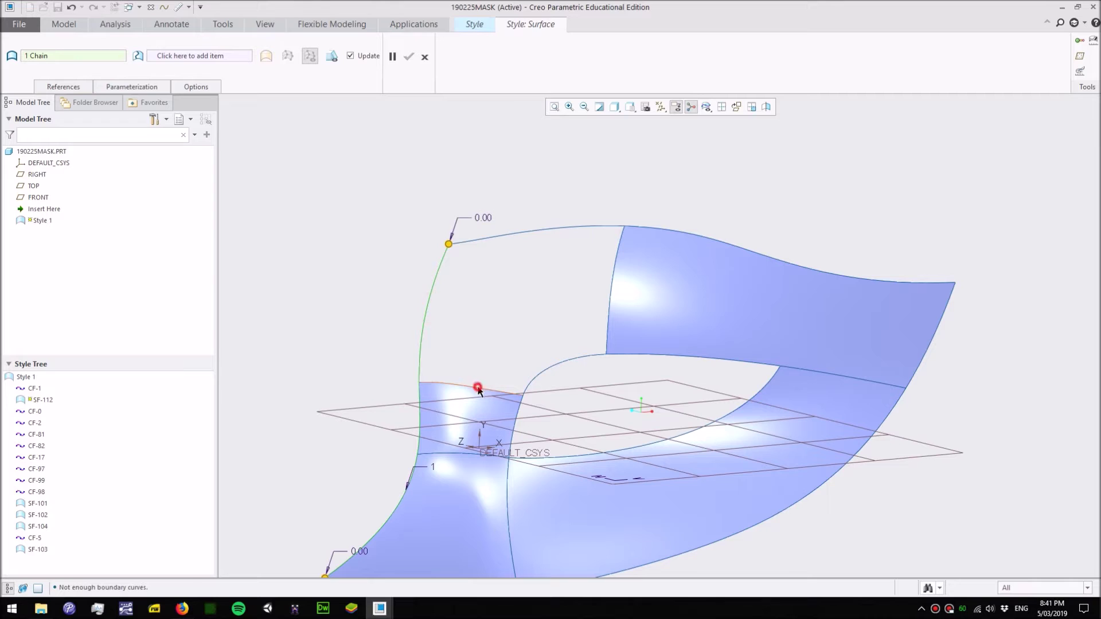
ctrl+click(479, 386)
ctrl+click(549, 365)
ctrl+click(609, 314)
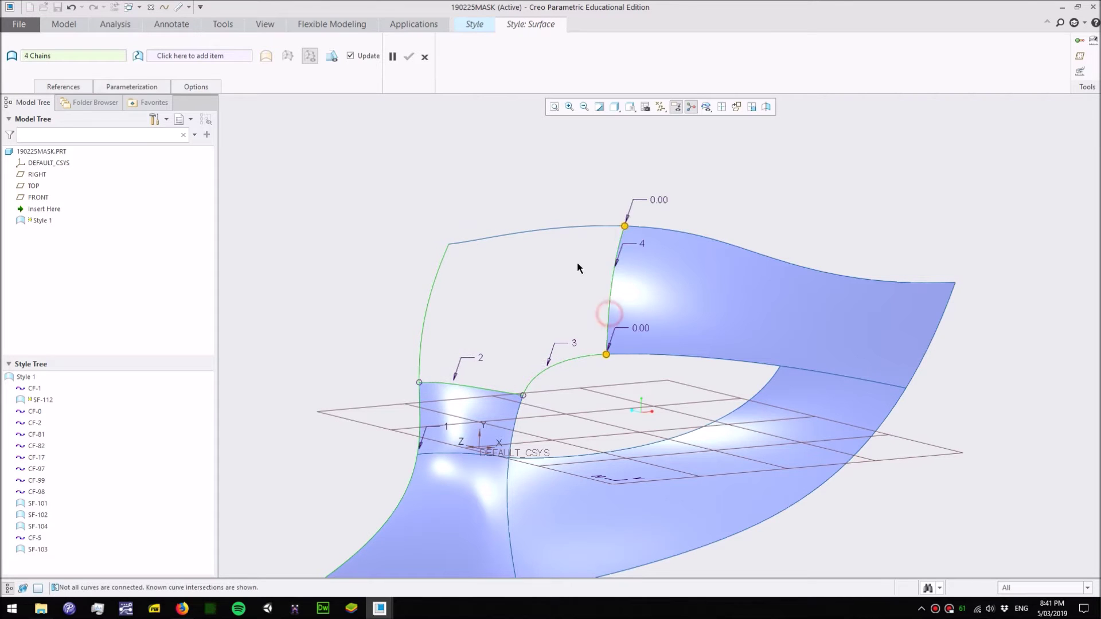
ctrl+click(551, 236)
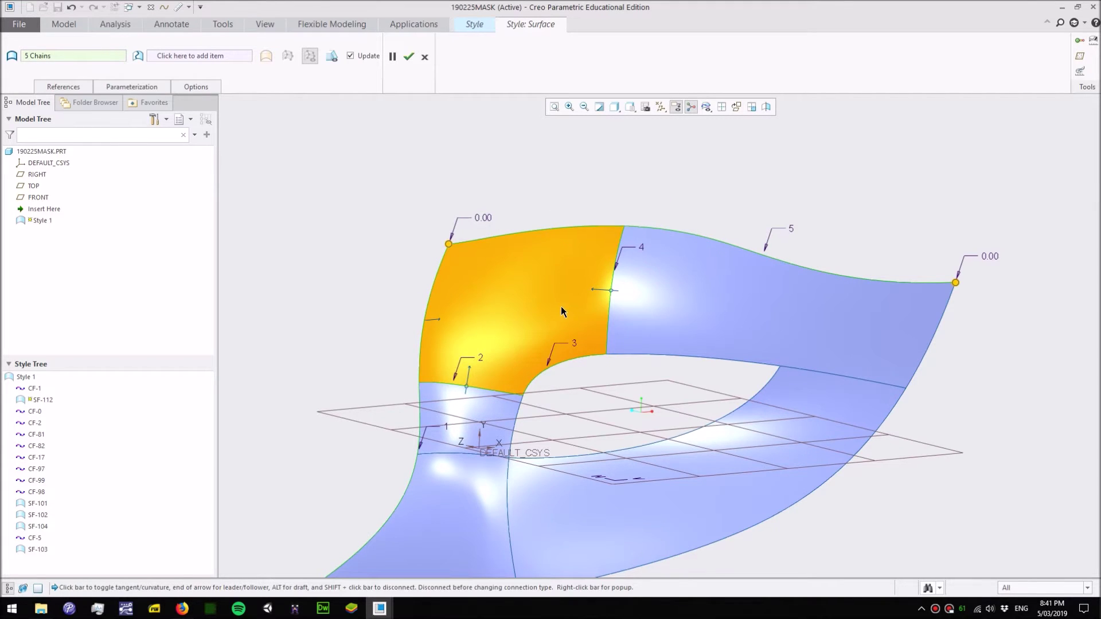
middle_drag(560, 309, 546, 323)
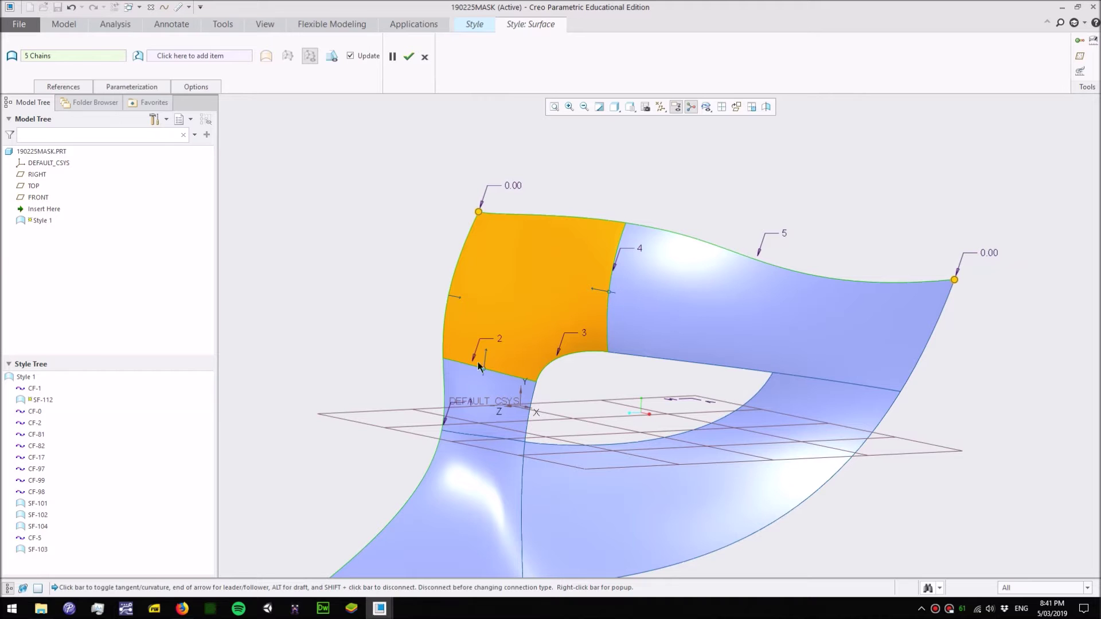
click(408, 56)
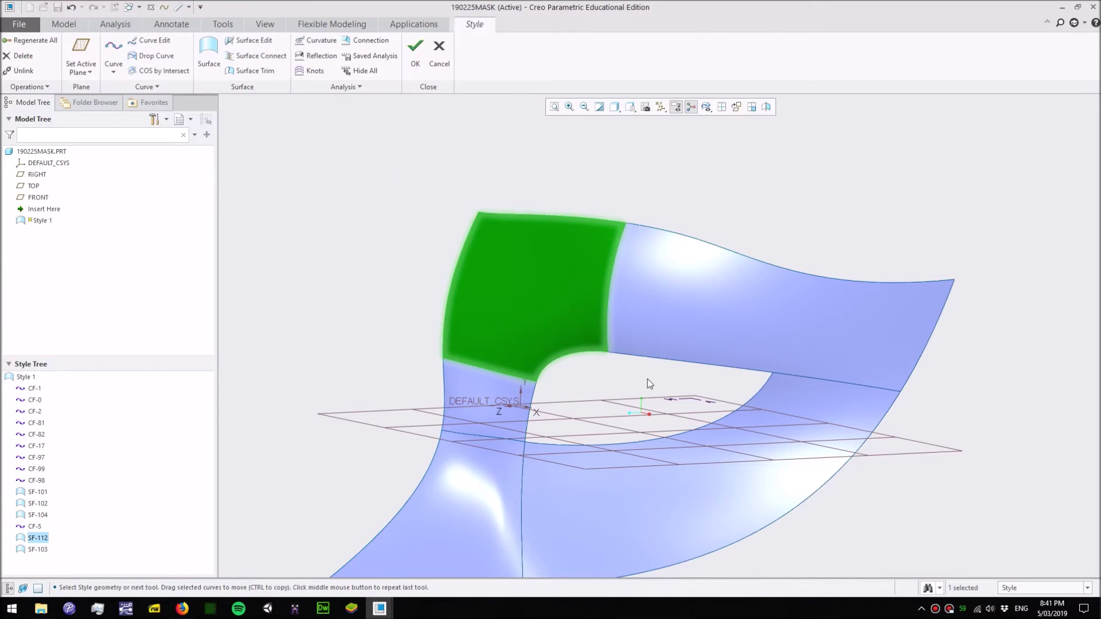
middle_drag(648, 379, 619, 298)
click(561, 175)
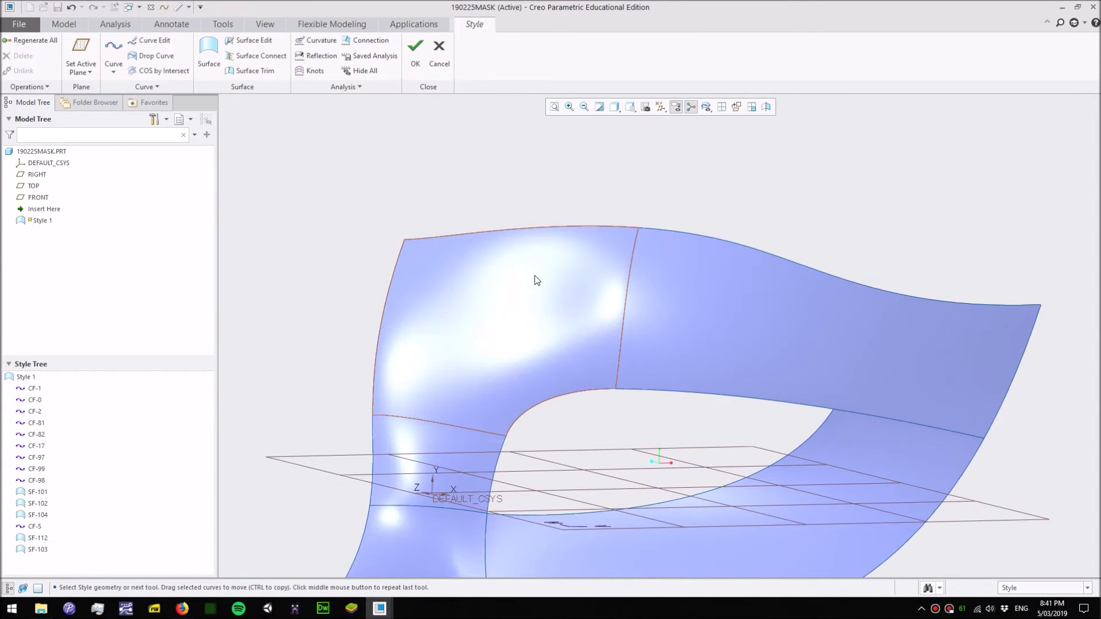
click(264, 42)
click(511, 310)
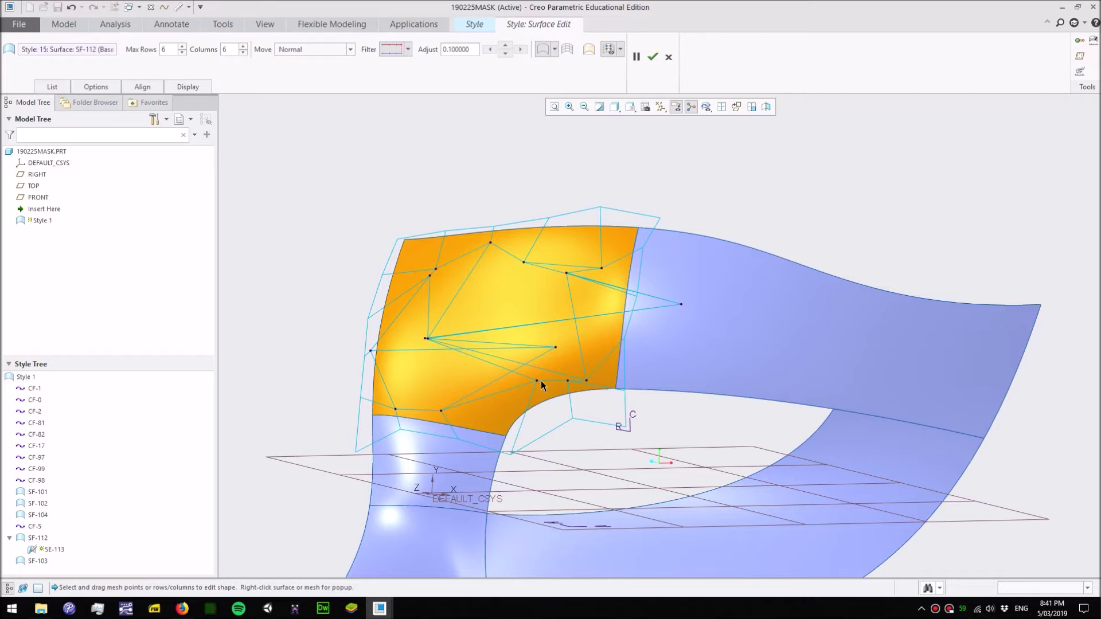
click(183, 47)
click(182, 47)
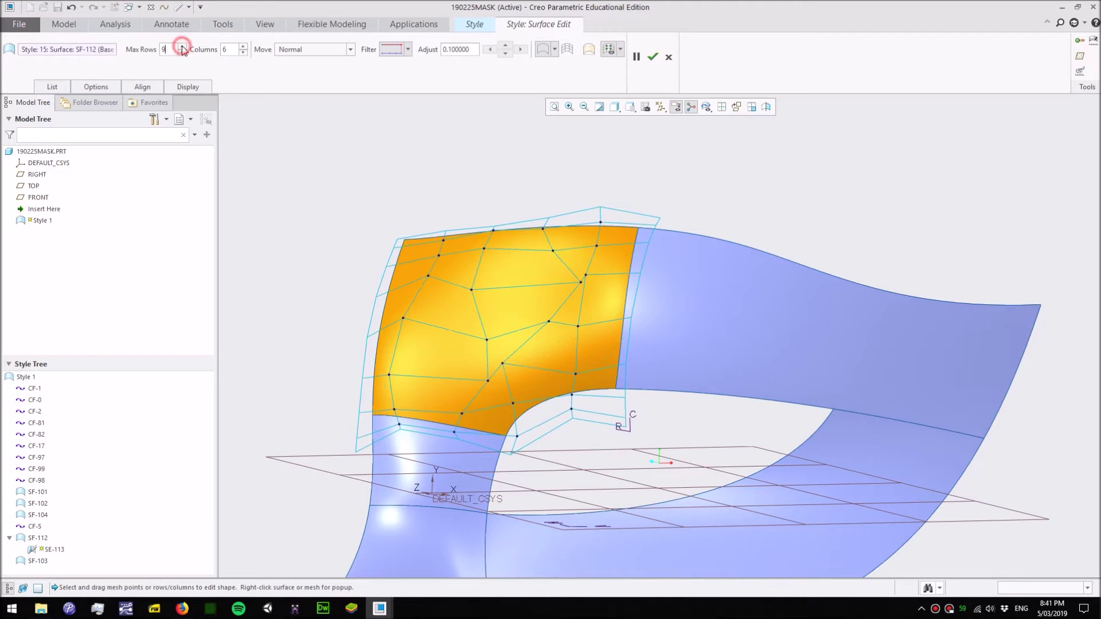
click(182, 47)
click(182, 47)
click(182, 47)
click(243, 47)
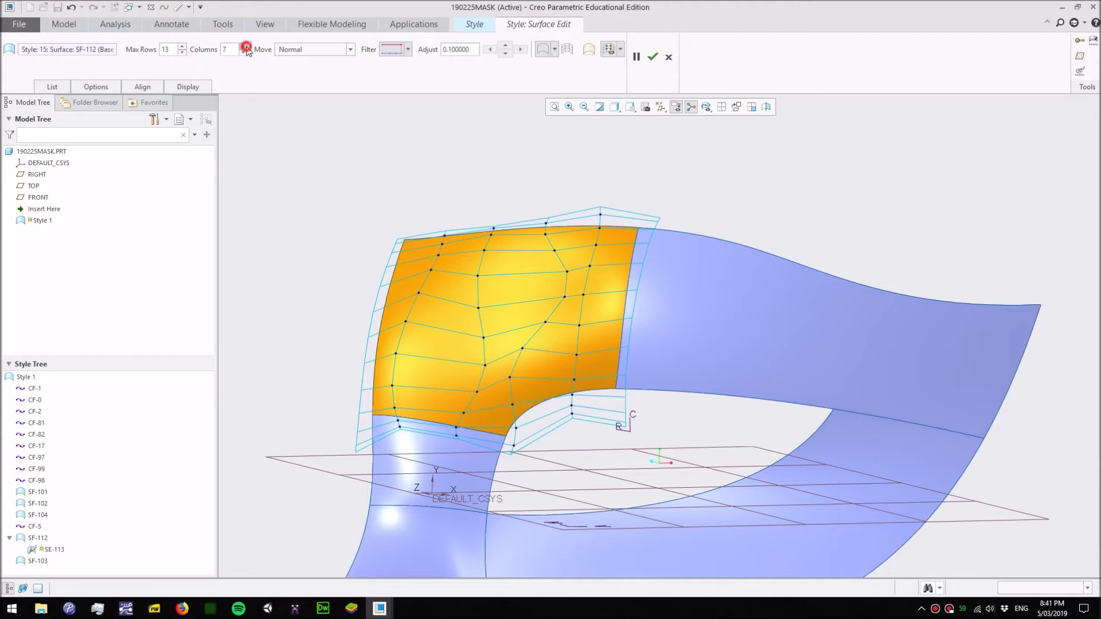
click(243, 46)
click(244, 46)
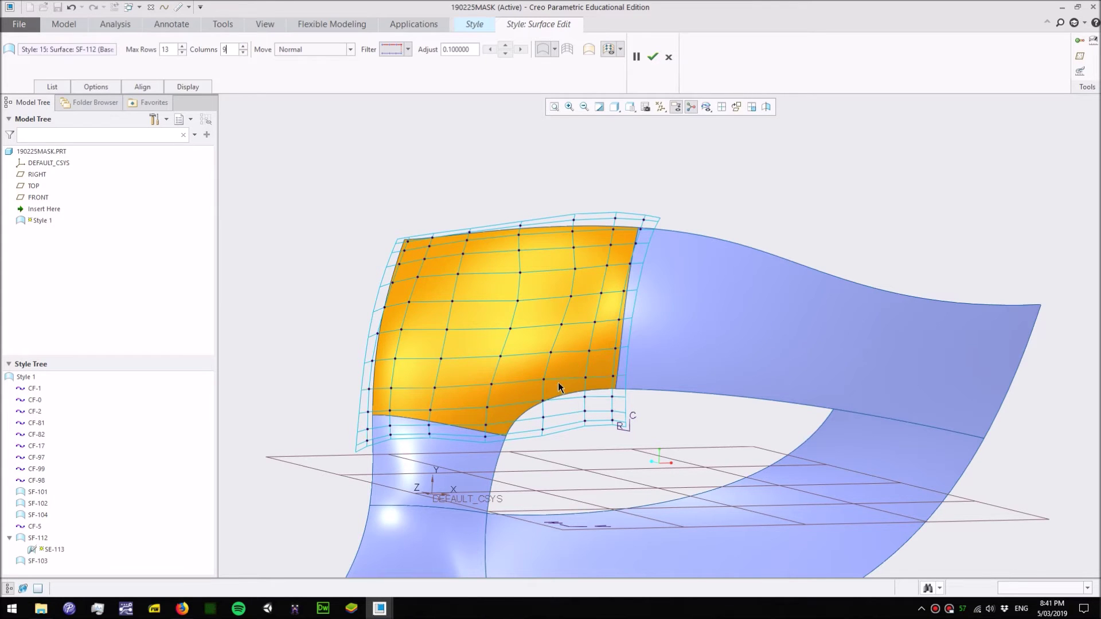
mouse_move(559, 387)
middle_down()
mouse_move(556, 263)
mouse_move(526, 418)
mouse_move(539, 384)
mouse_move(595, 371)
mouse_move(488, 354)
mouse_move(498, 432)
middle_up()
click(679, 60)
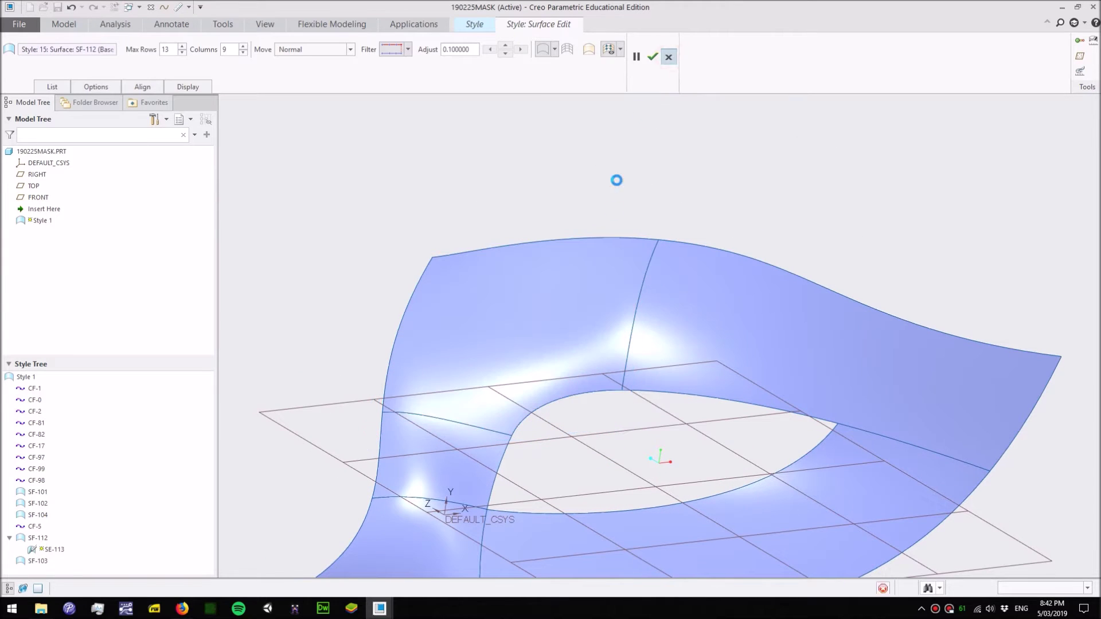
click(546, 167)
click(723, 301)
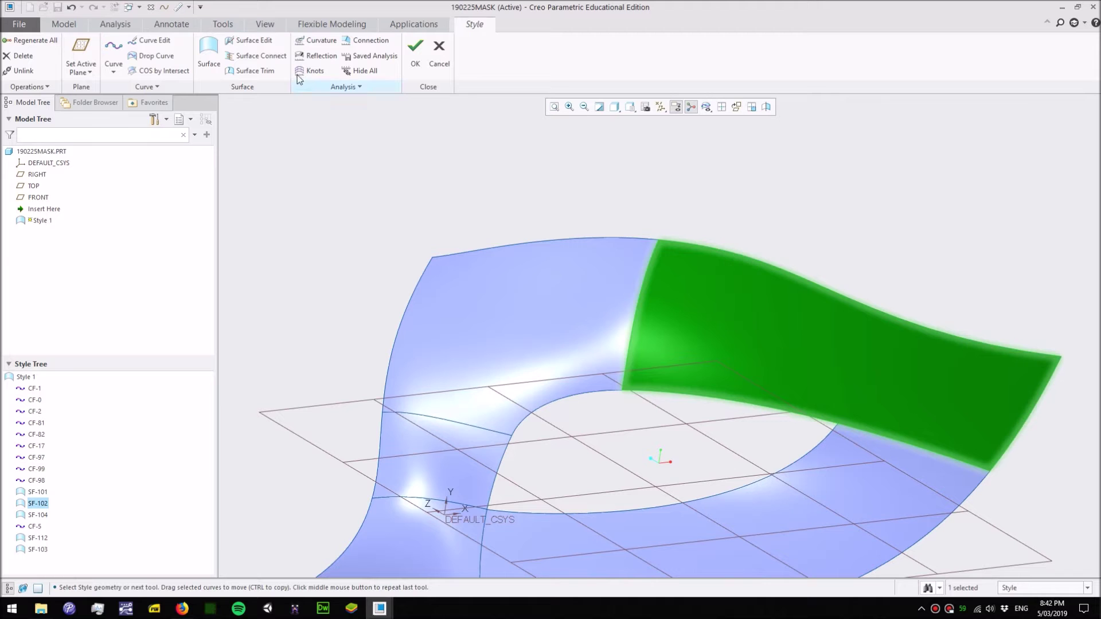
click(239, 40)
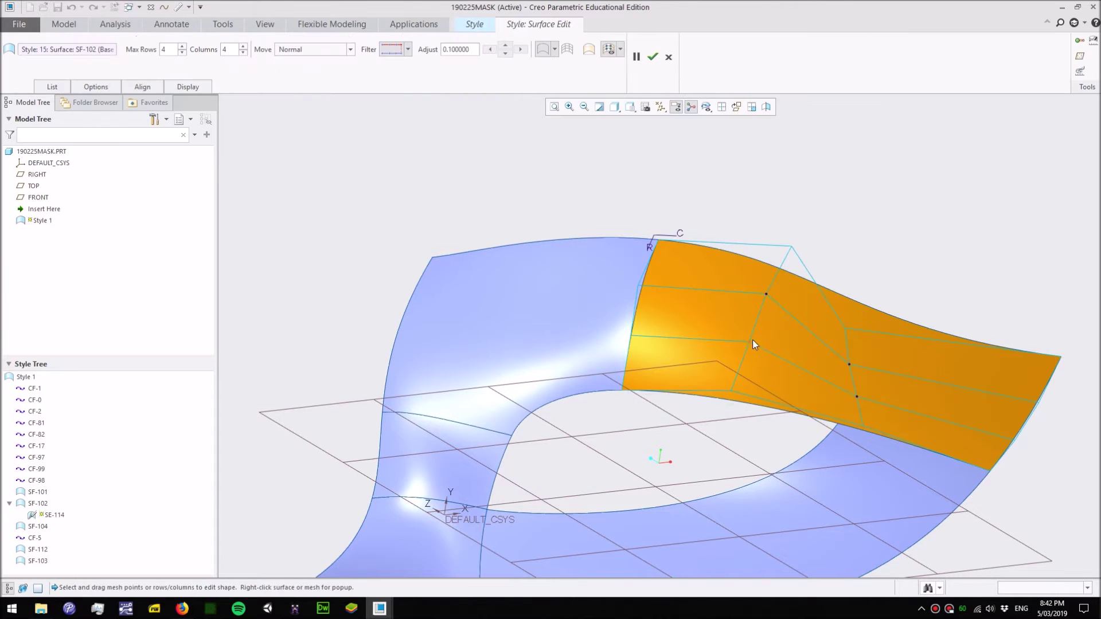
middle_drag(752, 340, 751, 350)
scroll(655, 239, up, 3)
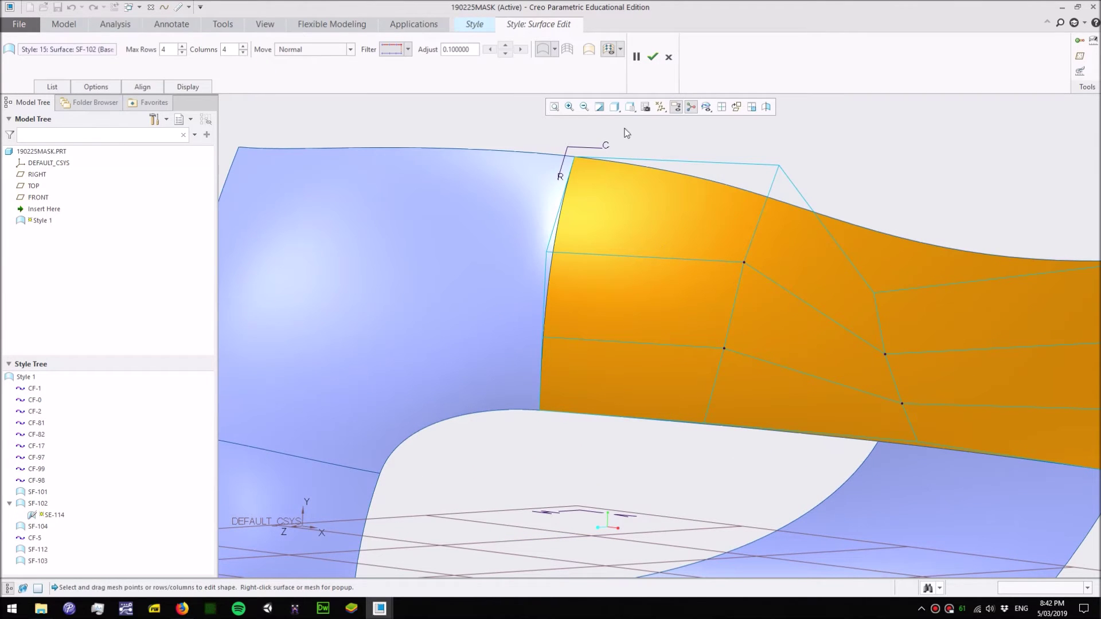
click(669, 57)
scroll(629, 258, down, 3)
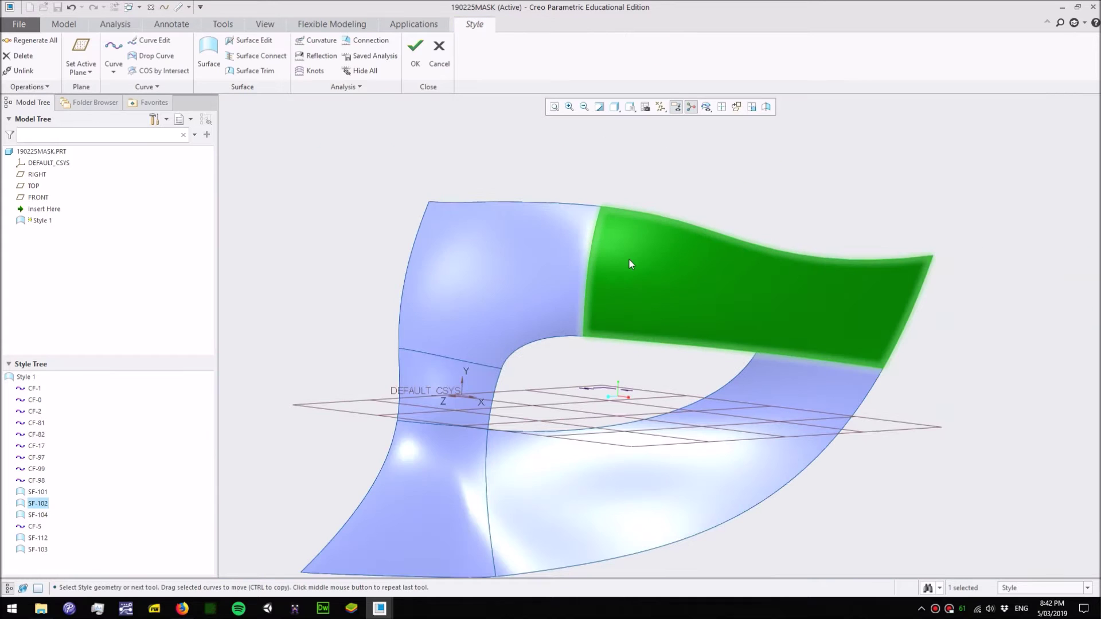
middle_drag(629, 258, 521, 297)
scroll(521, 297, up, 4)
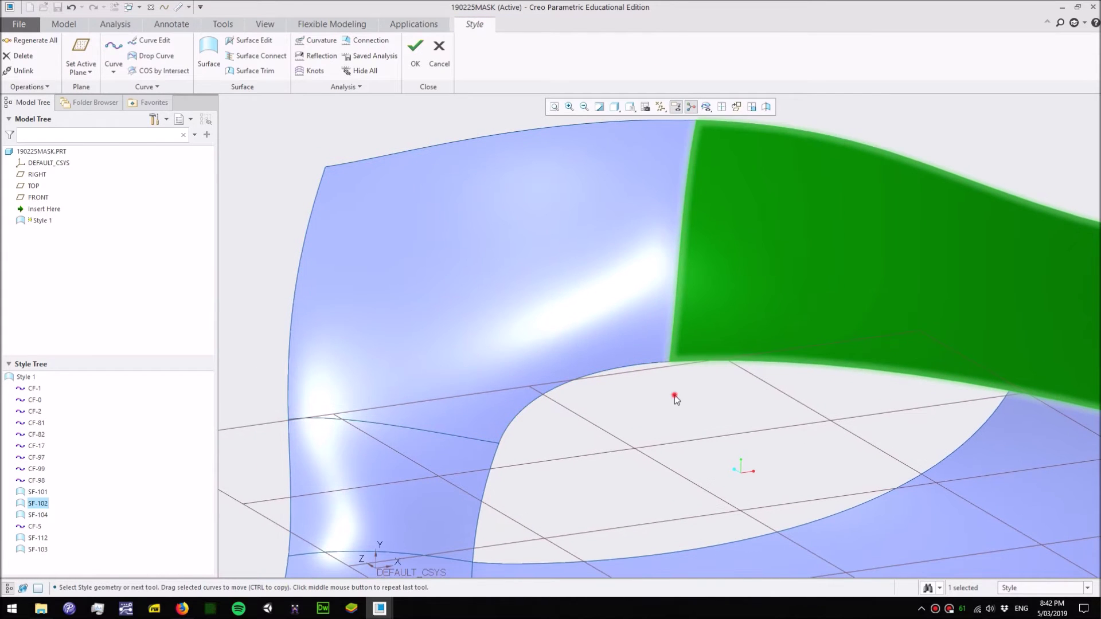
click(640, 382)
middle_drag(640, 382, 482, 361)
scroll(600, 364, up, 2)
scroll(565, 352, down, 3)
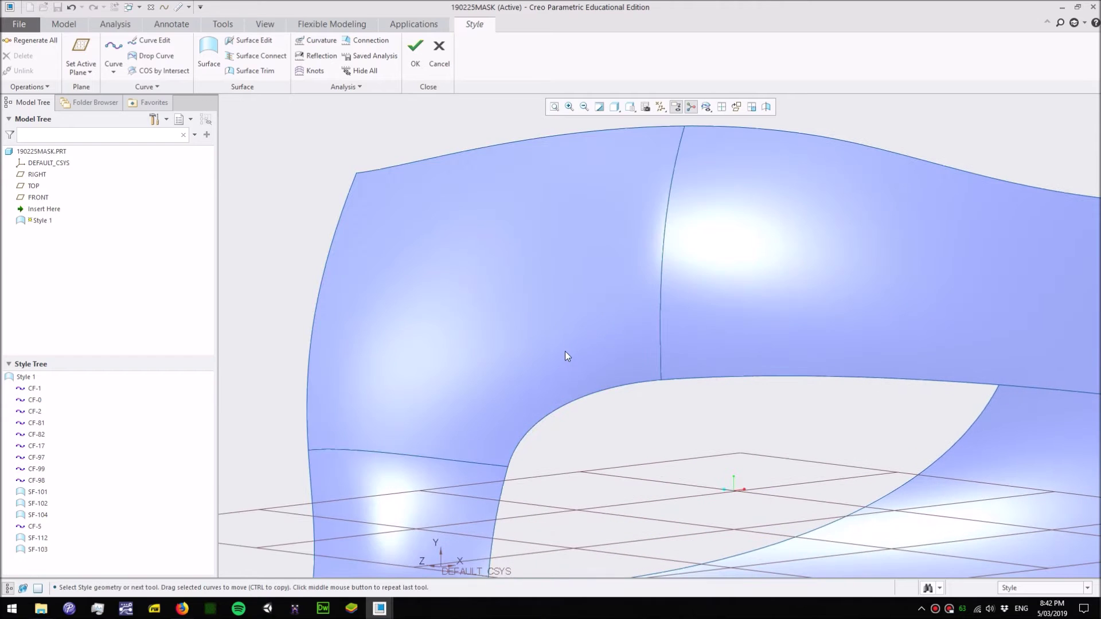
scroll(548, 326, up, 2)
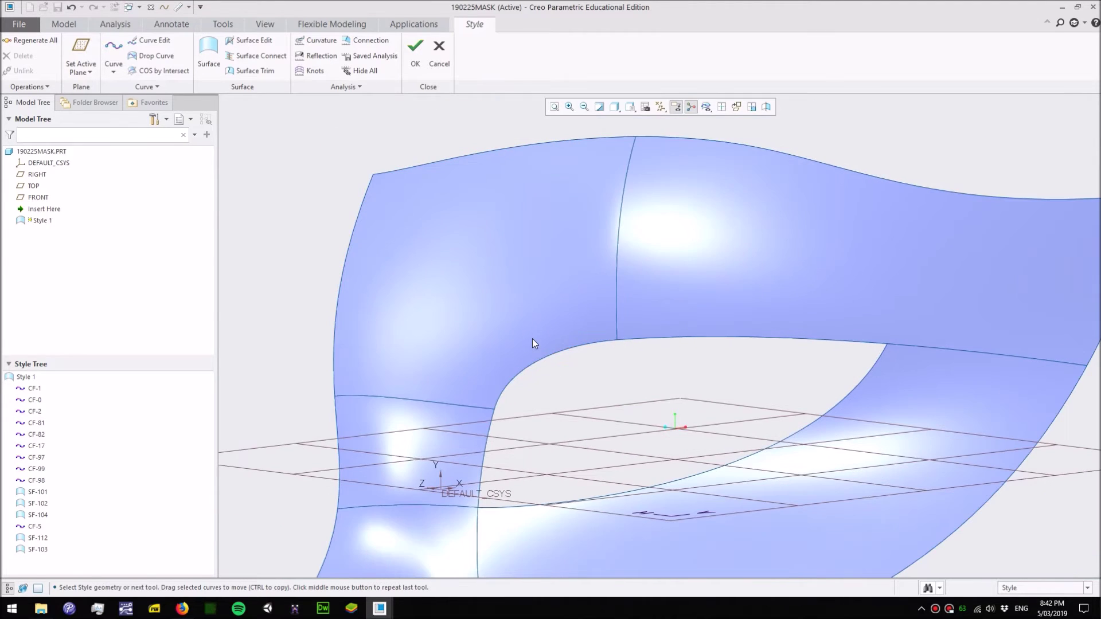
scroll(532, 339, down, 1)
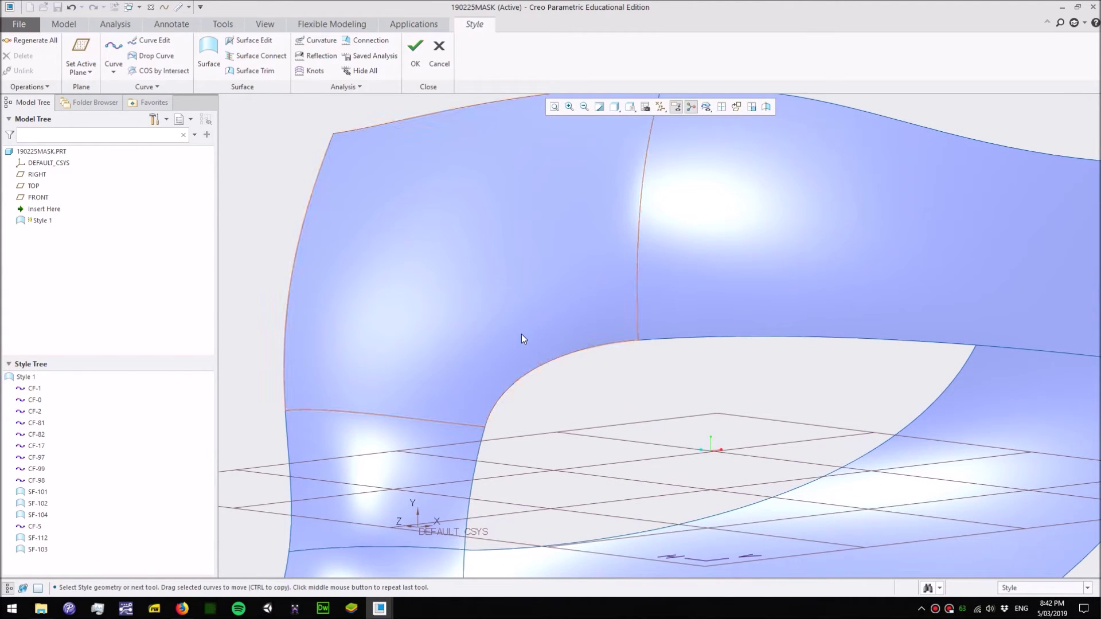
scroll(521, 335, up, 2)
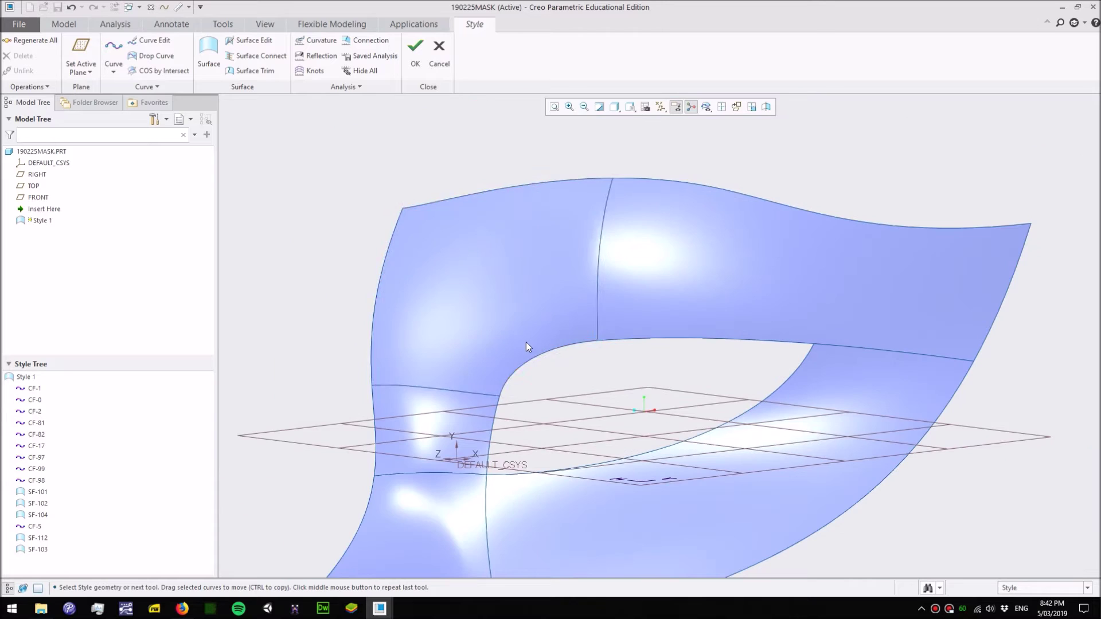
click(522, 294)
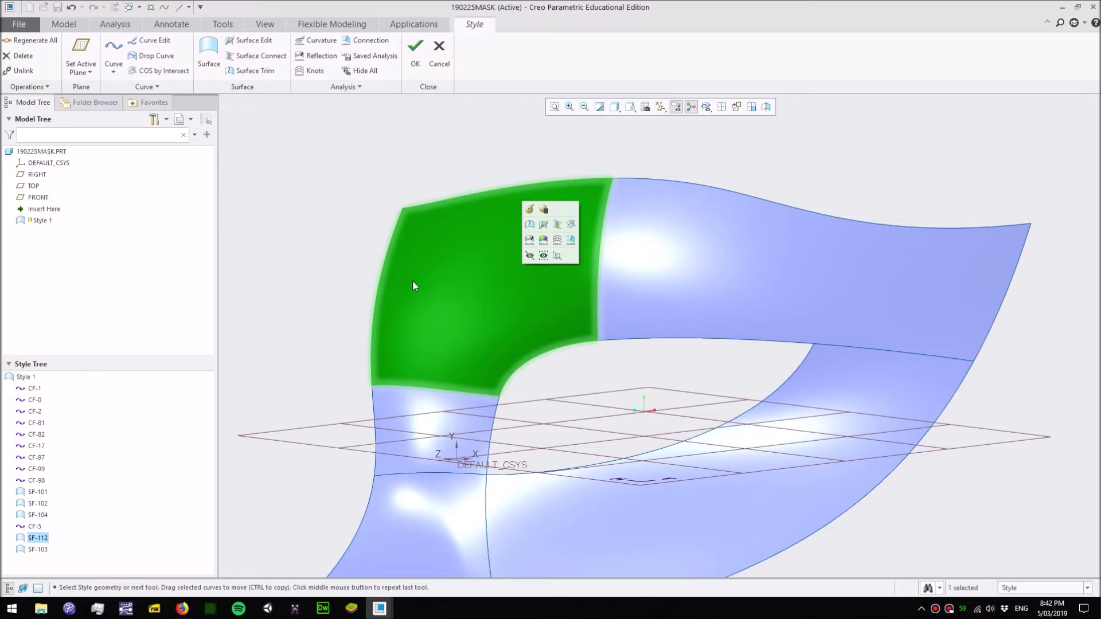
- Delete upper-left patch SF-112, and green patch SF-102 together with its children
key(Delete)
click(542, 325)
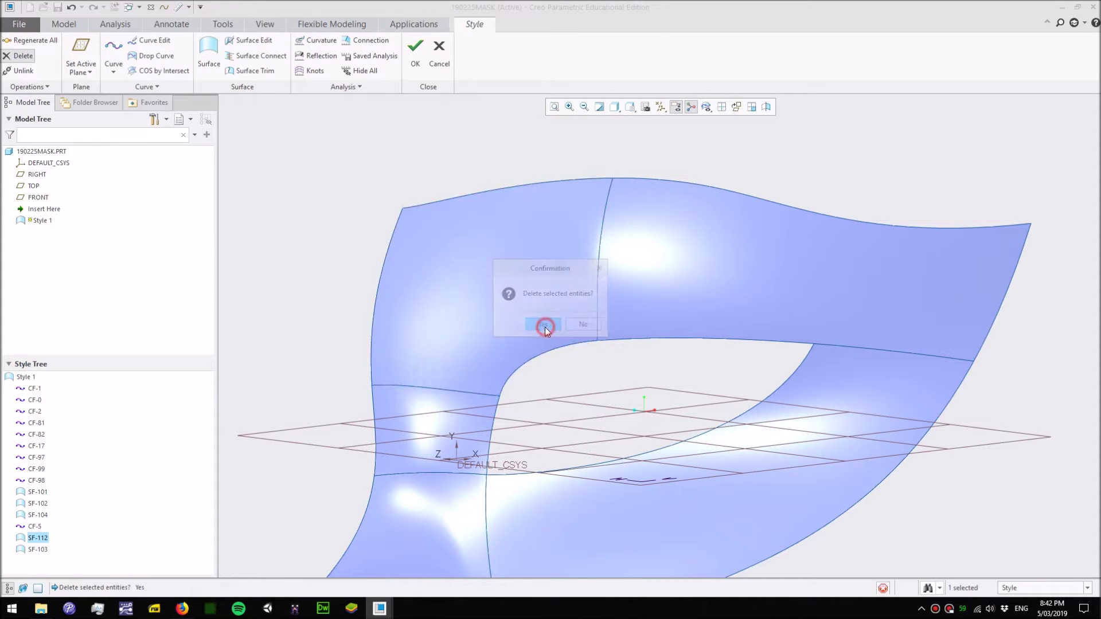
scroll(484, 305, down, 5)
click(508, 335)
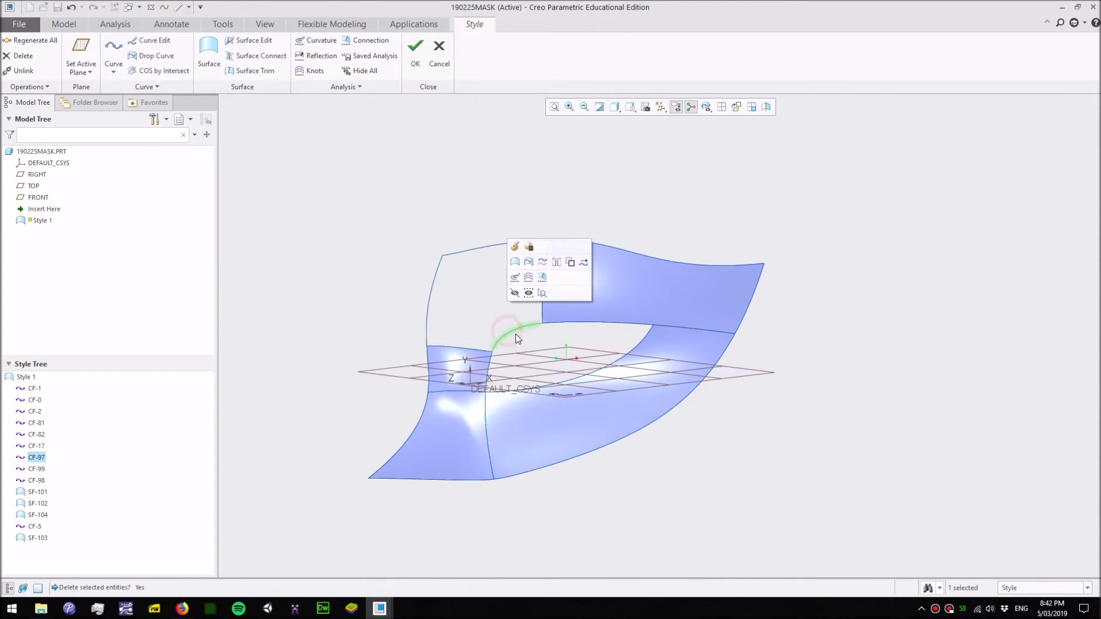
scroll(519, 335, up, 3)
mouse_move(545, 342)
middle_down()
mouse_move(565, 417)
mouse_move(566, 345)
middle_up()
click(617, 253)
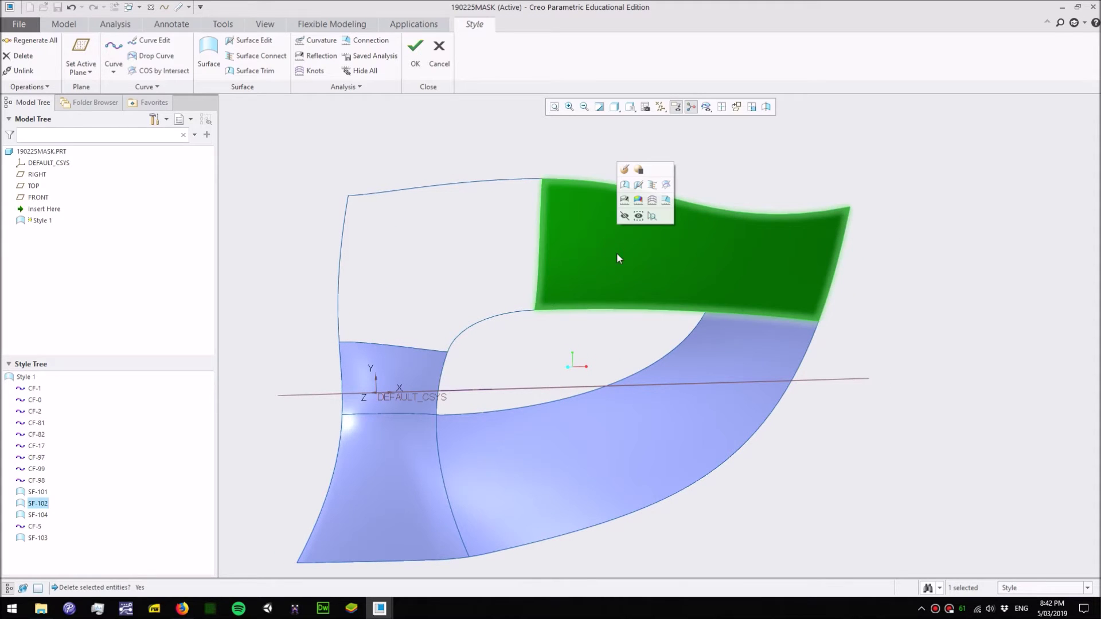
key(Delete)
click(944, 337)
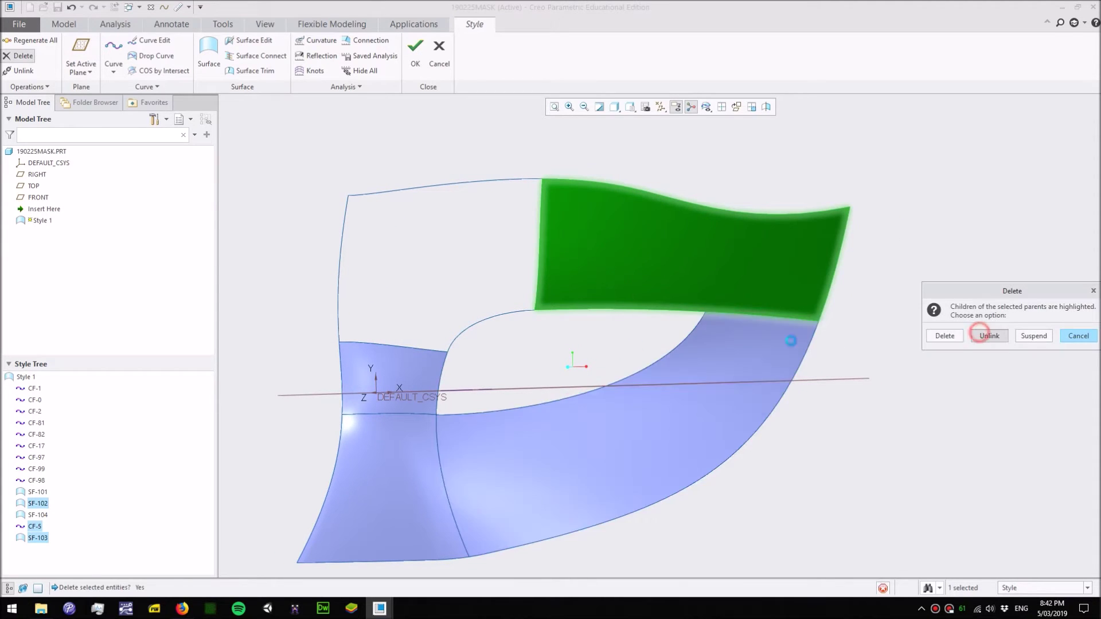
- Delete the small side patch SF-104 and the vertical and horizontal inner curves
click(419, 373)
key(Delete)
click(542, 325)
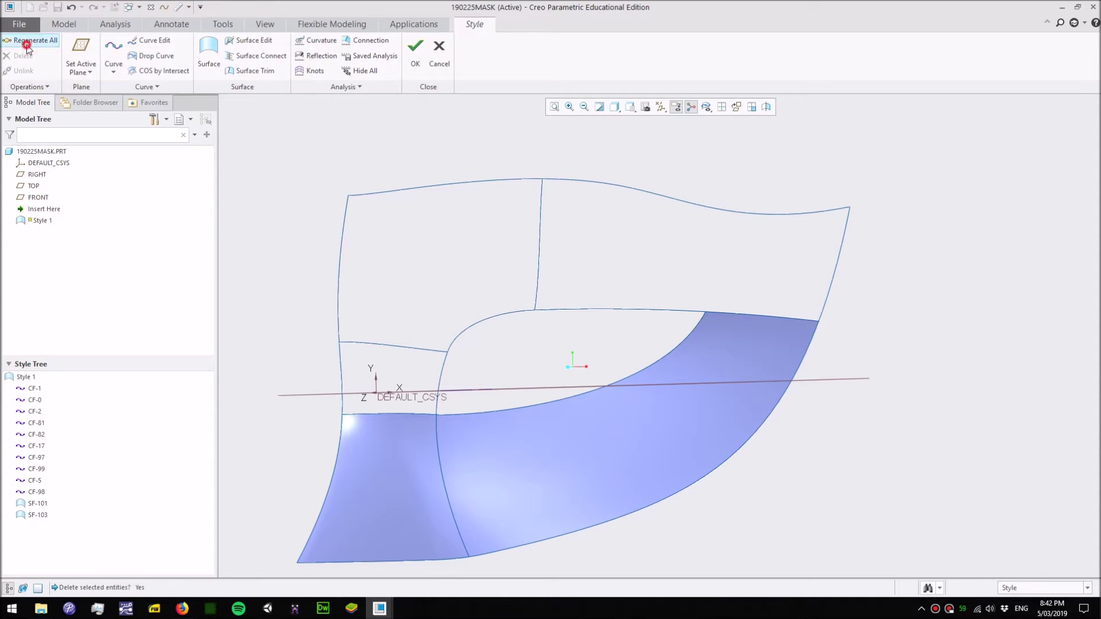
middle_drag(436, 303, 421, 299)
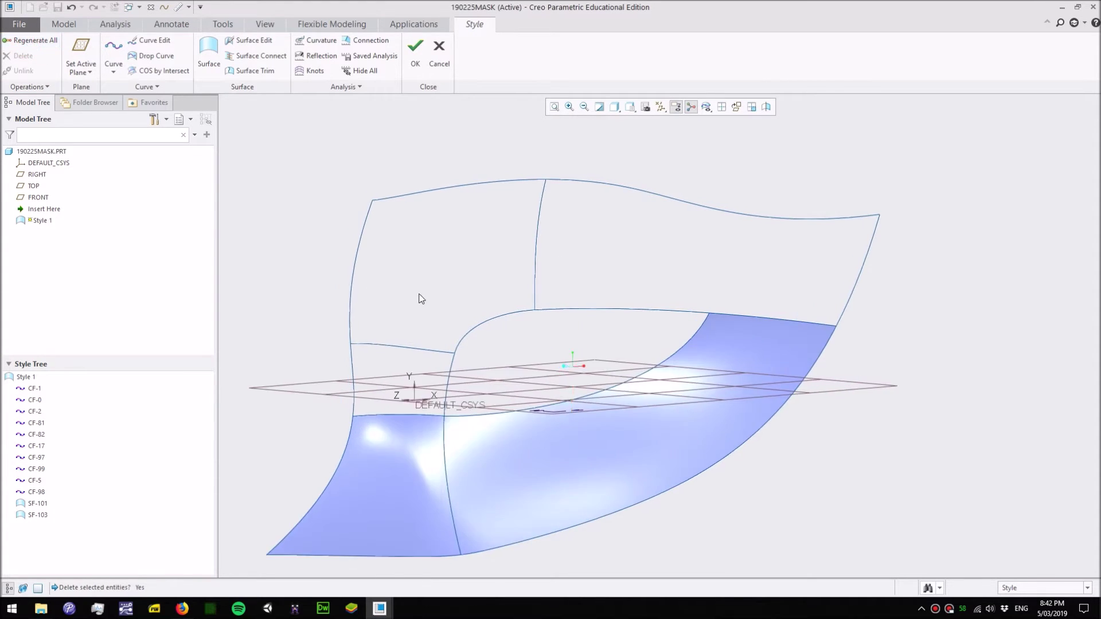
click(535, 265)
key(Delete)
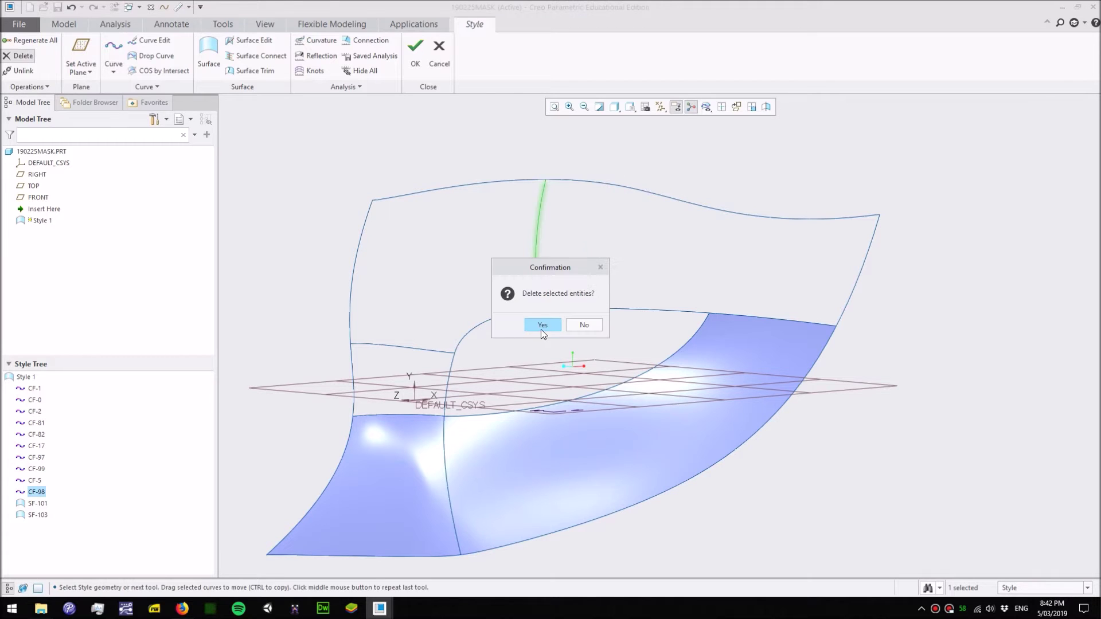
click(541, 325)
click(405, 347)
key(Delete)
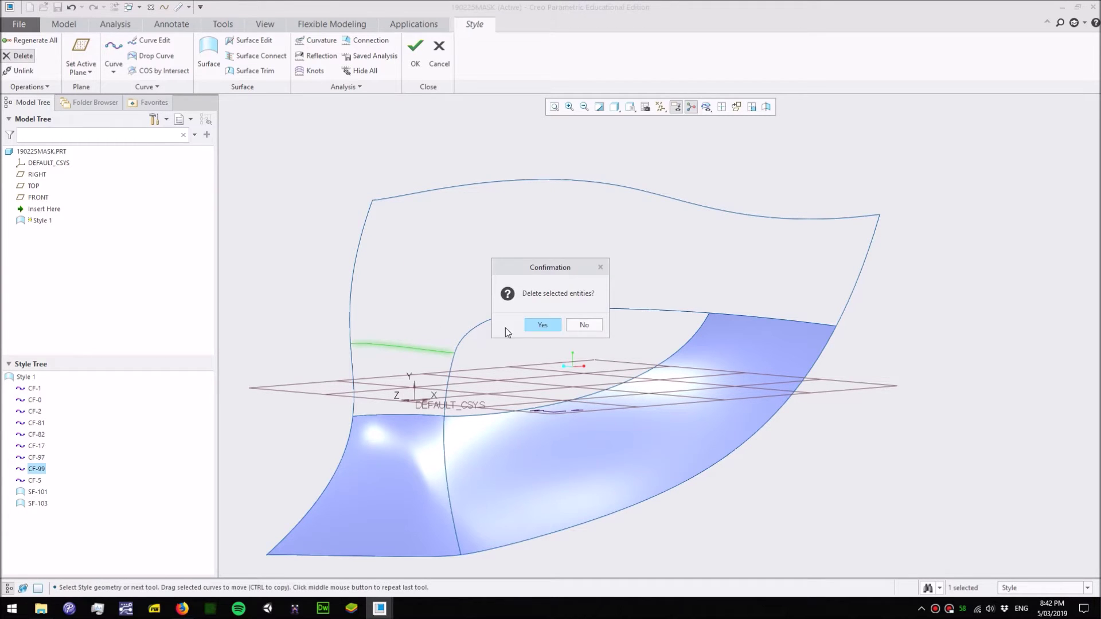
click(533, 325)
- Delete the curved inner corner curve CF-97
click(525, 313)
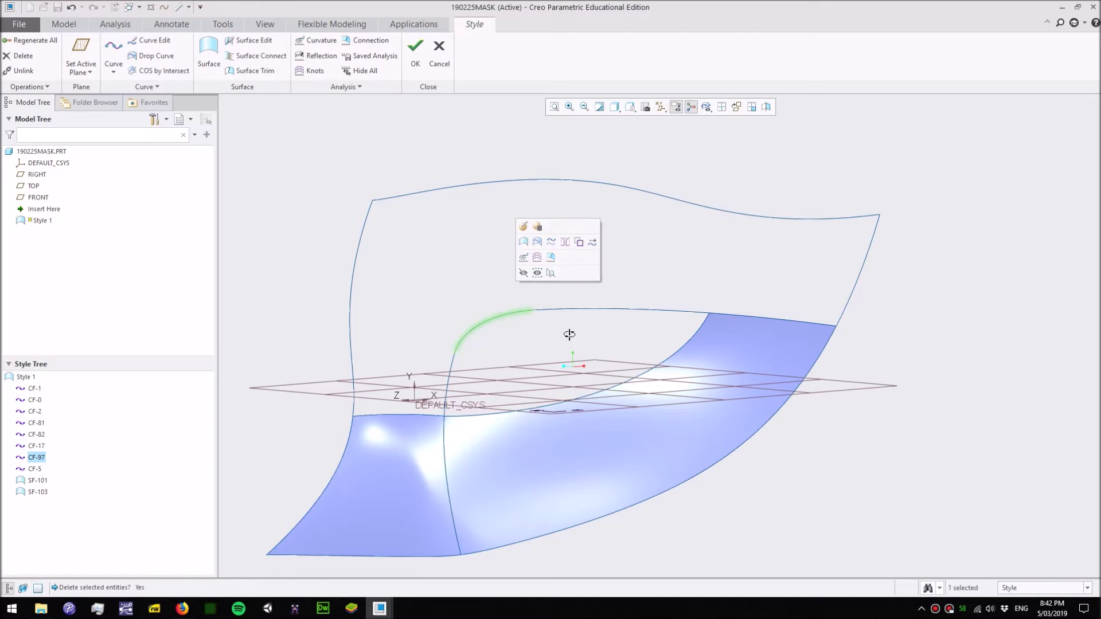
middle_drag(570, 334, 746, 300)
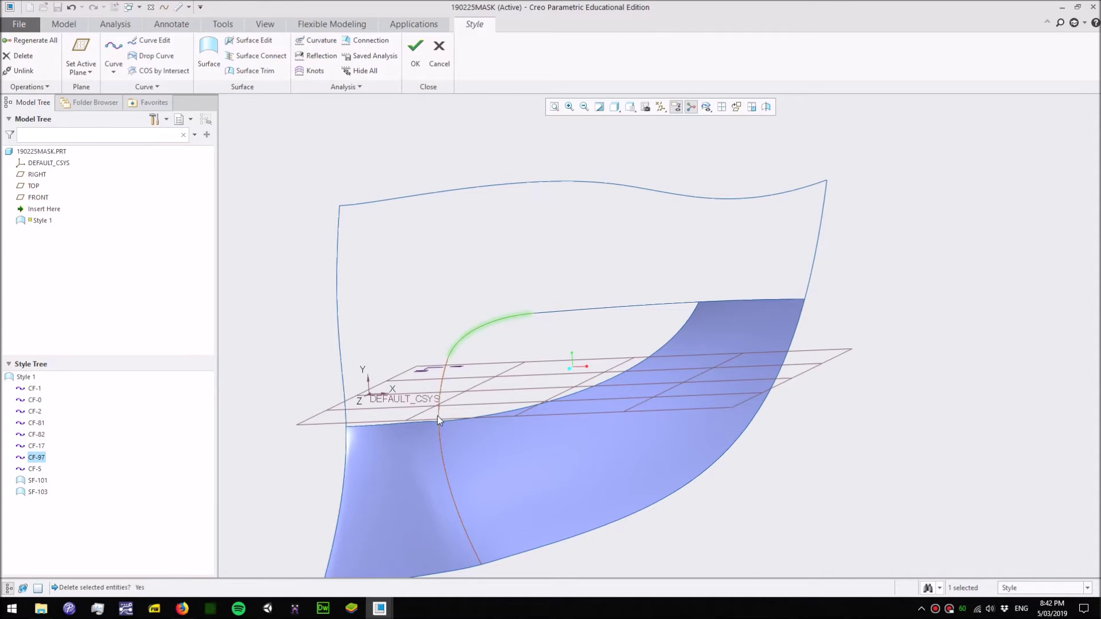
click(552, 313)
click(521, 314)
click(515, 319)
key(Delete)
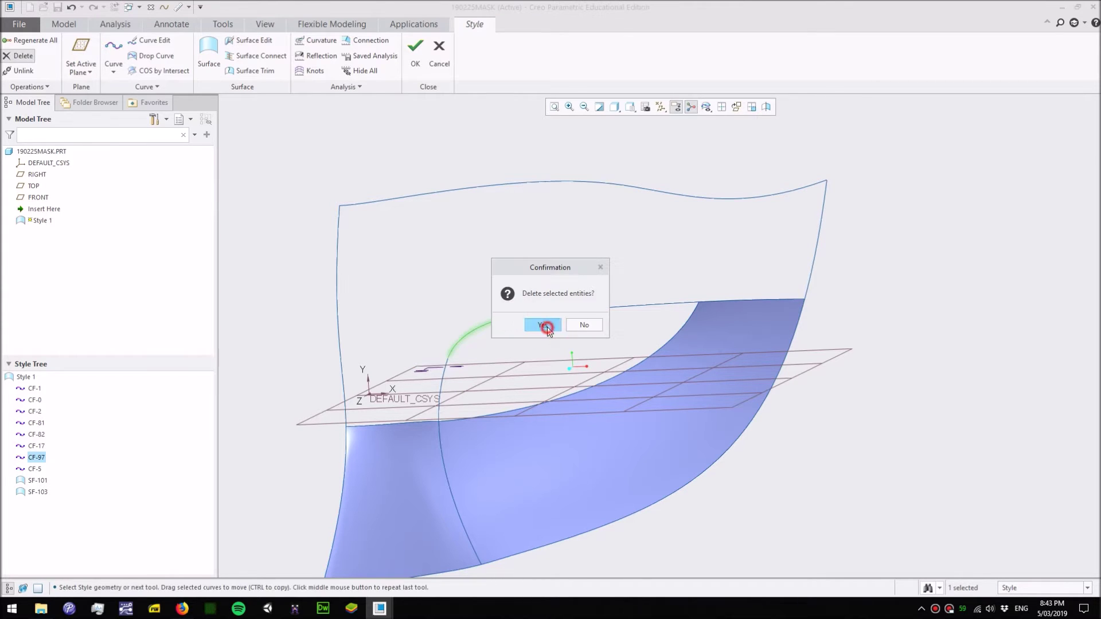
click(542, 324)
click(113, 49)
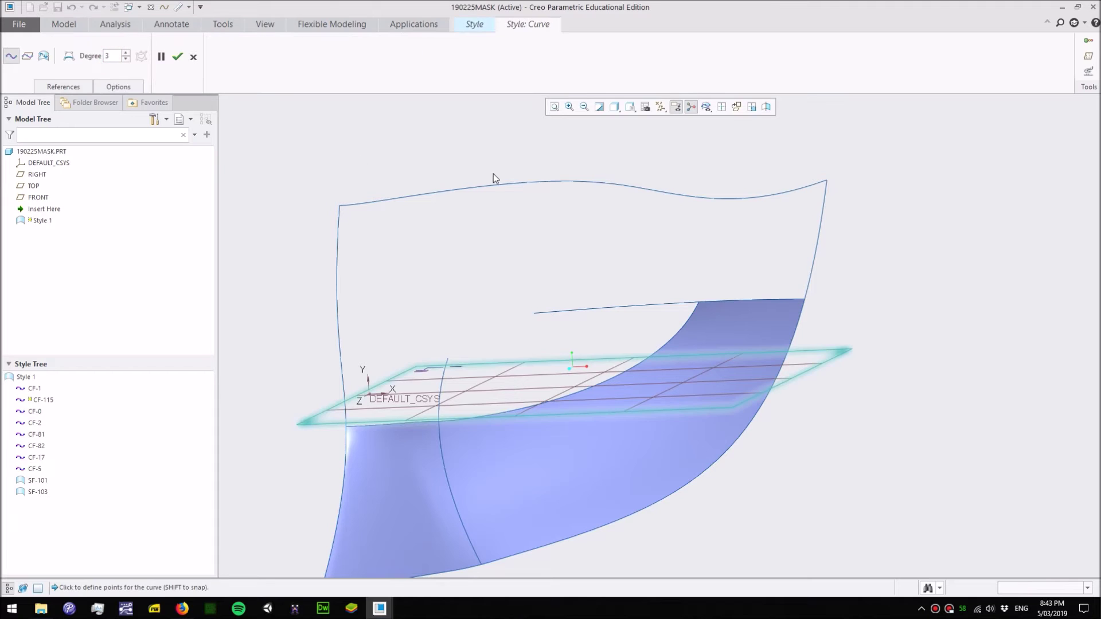
- Draw vertical curve CF-115 from the top edge down past the inner curve's end
click(532, 182)
mouse_move(534, 194)
middle_down()
mouse_move(555, 218)
mouse_move(634, 251)
mouse_move(640, 280)
middle_up()
click(640, 280)
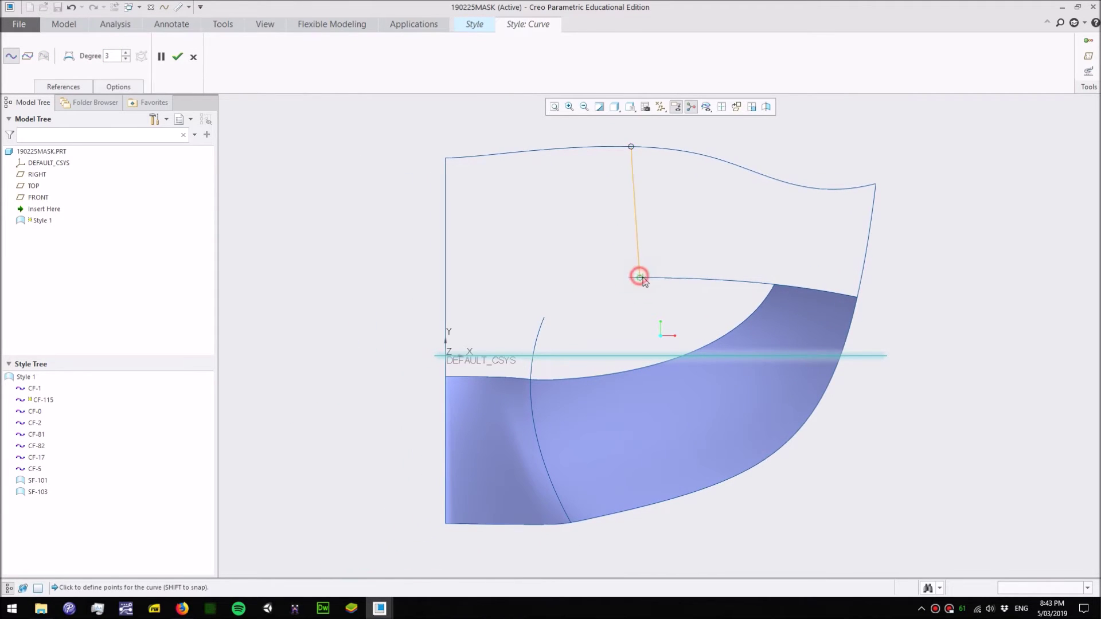
click(626, 315)
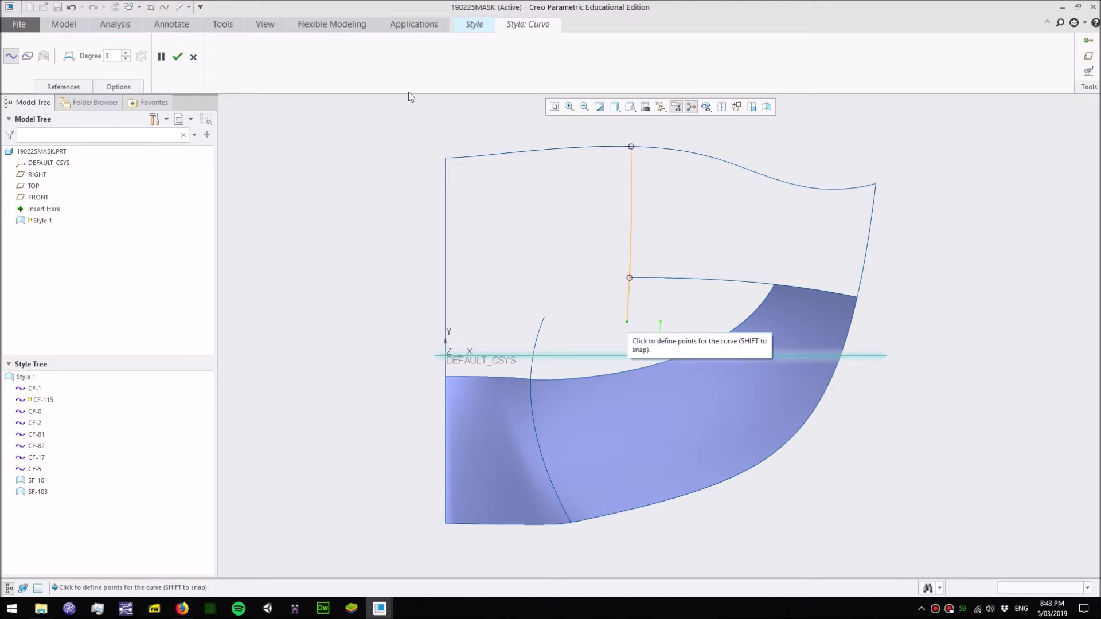
middle_click(358, 188)
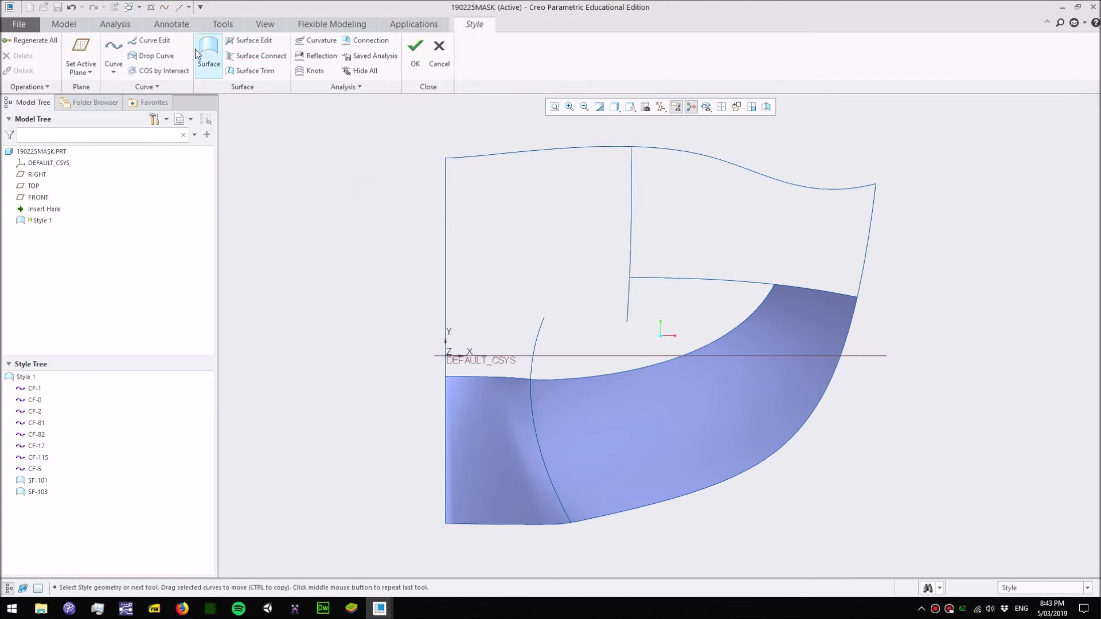
- Draw horizontal curve CF-116 from the left edge through the arc's top end to CF-115
click(114, 47)
click(446, 314)
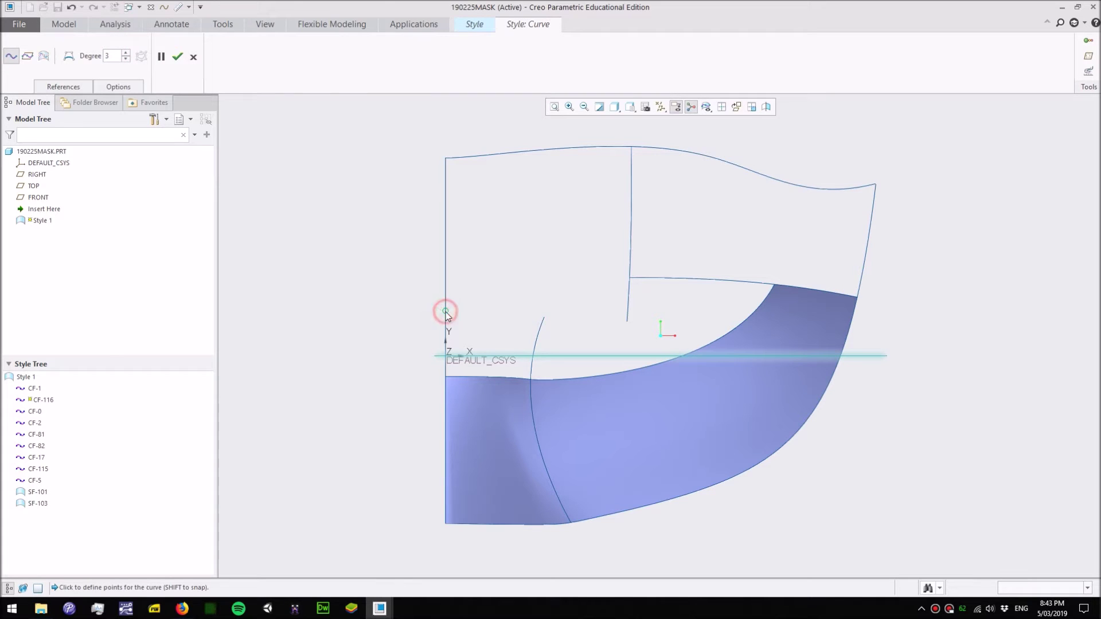
click(543, 318)
shift+click(627, 322)
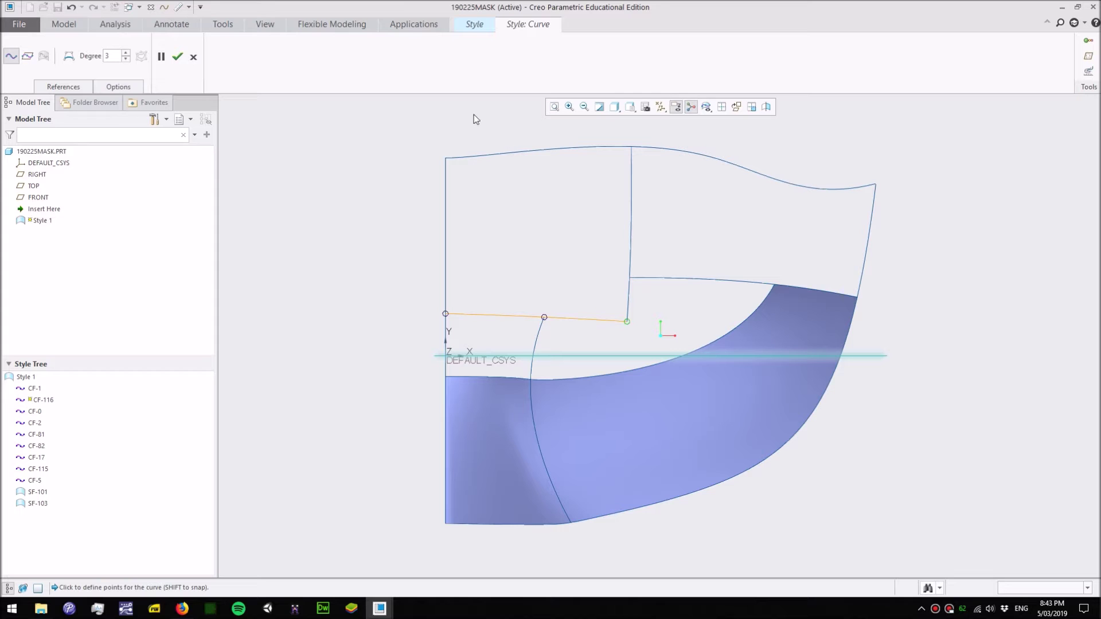
click(178, 57)
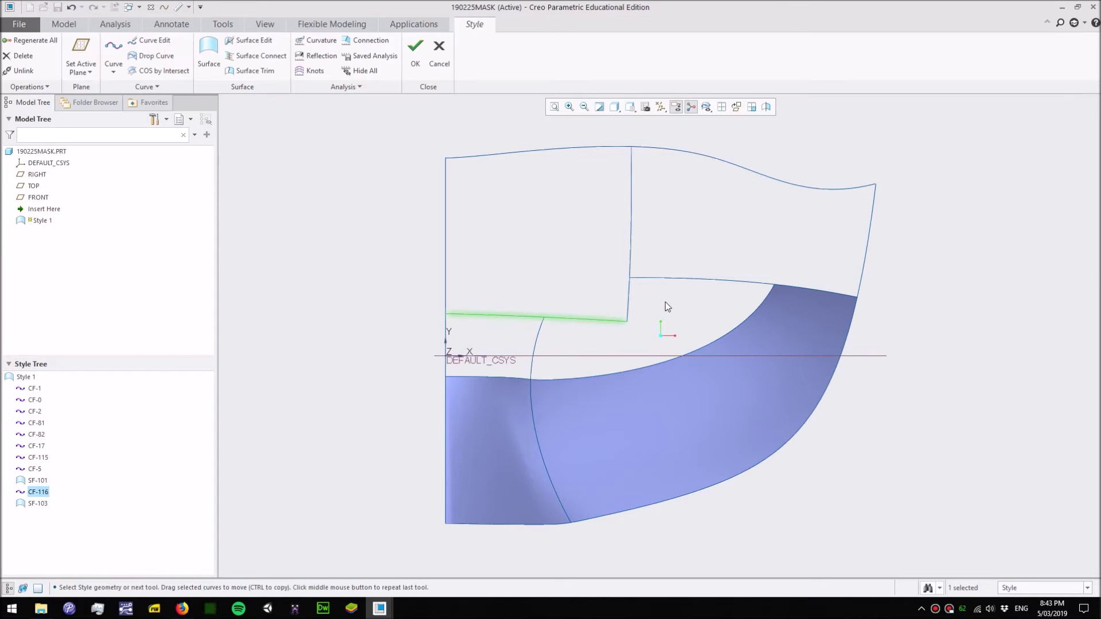
key(ctrl+d)
middle_drag(632, 322, 587, 277)
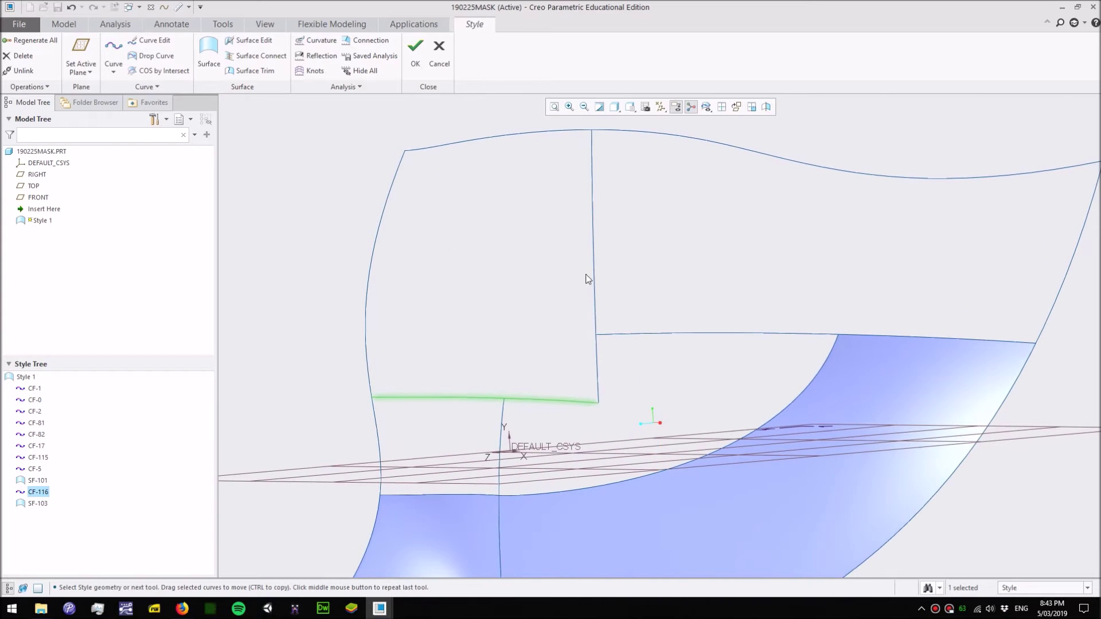
click(596, 273)
double_click(596, 274)
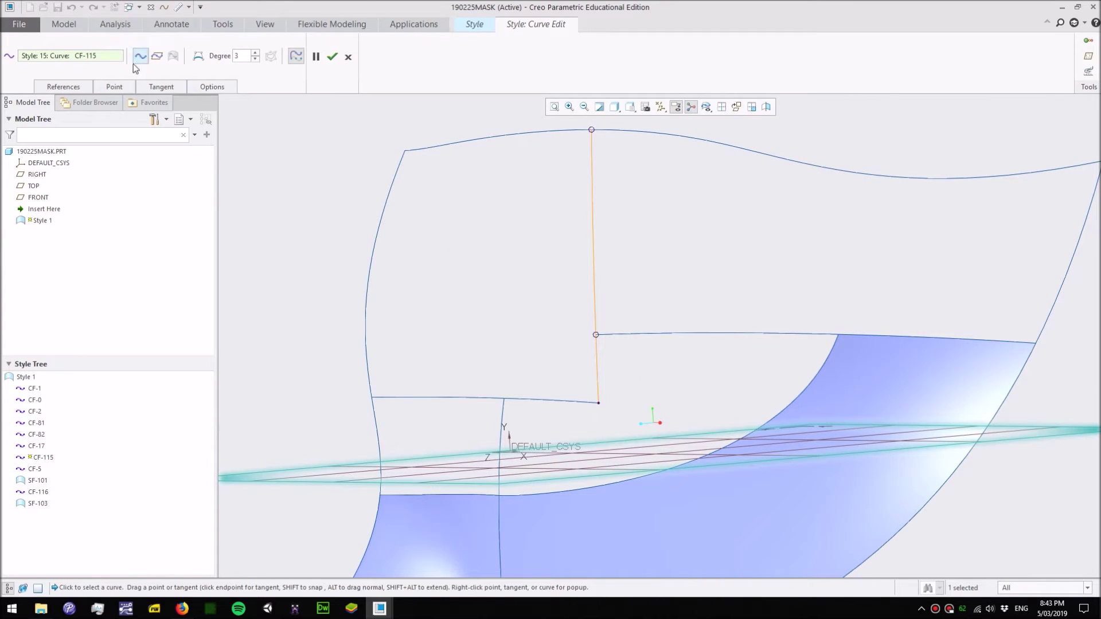
click(195, 65)
middle_drag(344, 241, 448, 263)
click(198, 63)
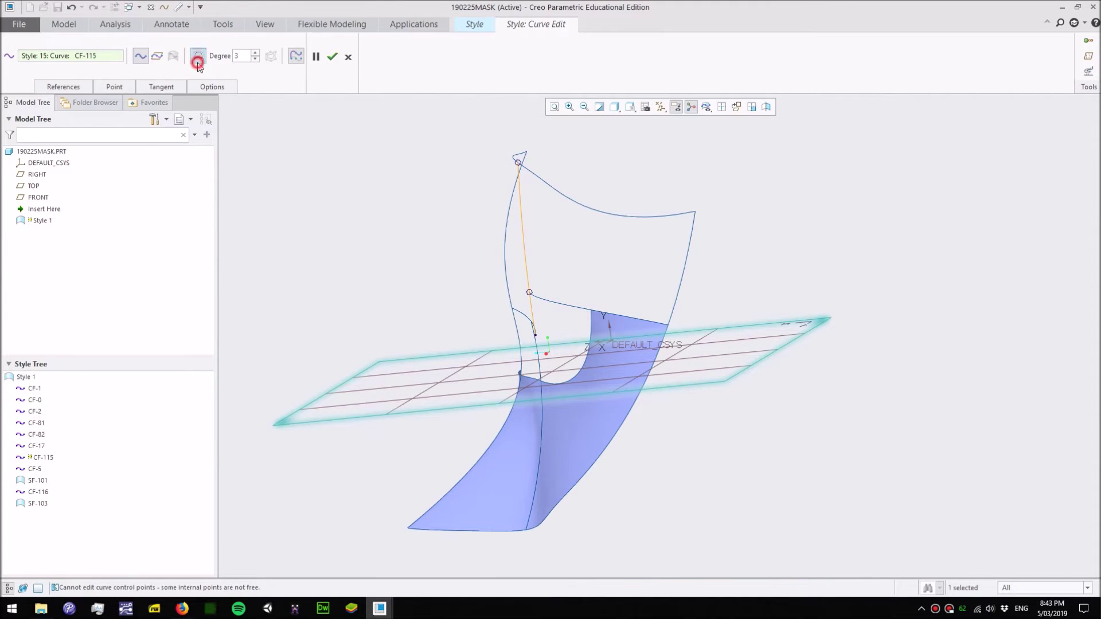
middle_drag(512, 242, 710, 212)
scroll(710, 211, down, 3)
scroll(561, 217, up, 3)
shift+middle_drag(508, 327, 337, 160)
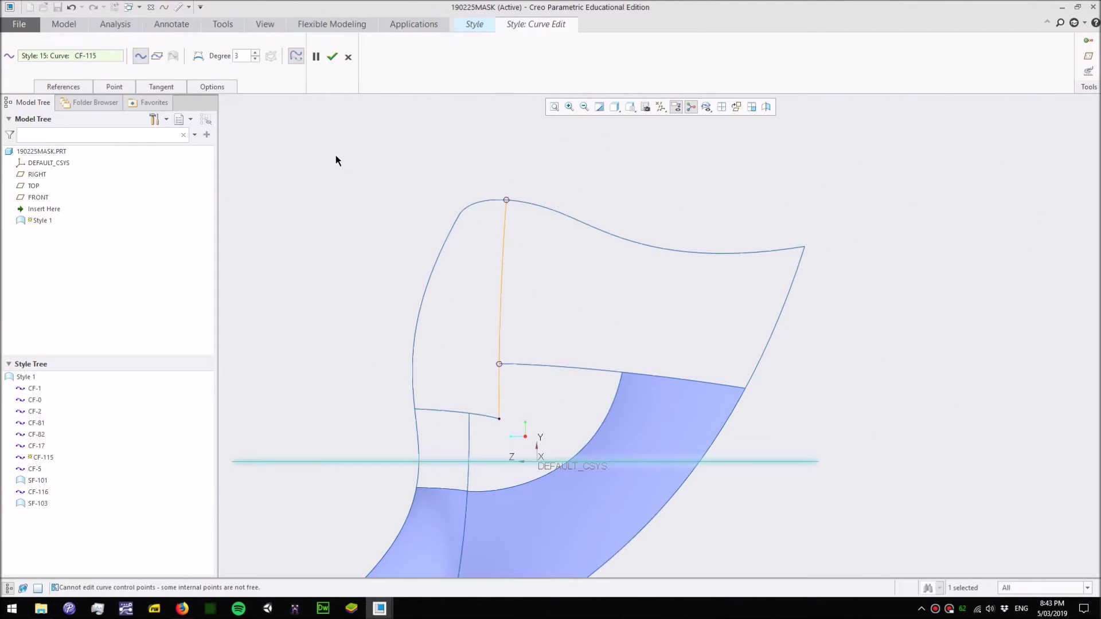
right_click(499, 290)
right_click(501, 290)
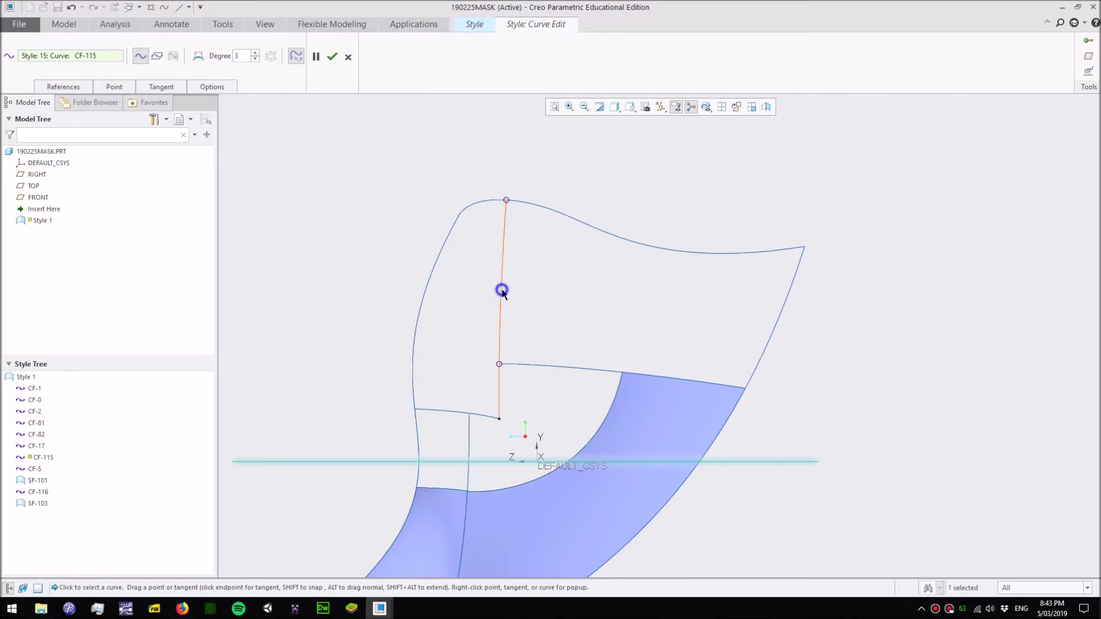
click(457, 348)
click(199, 56)
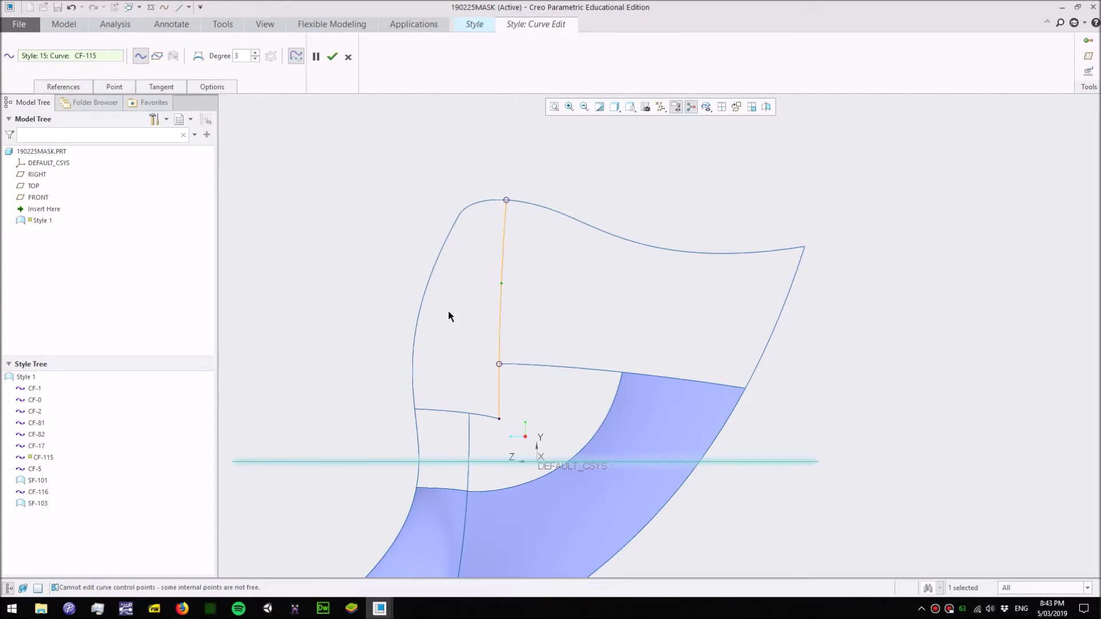
drag(497, 284, 494, 283)
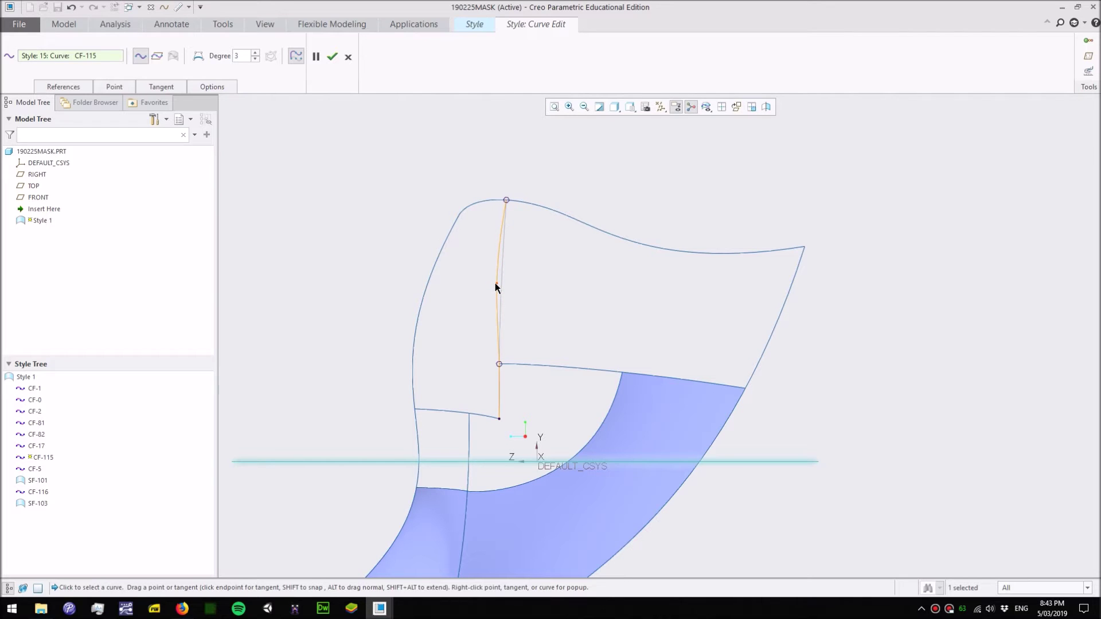
drag(498, 419, 504, 422)
click(497, 286)
drag(498, 284, 497, 283)
drag(504, 419, 512, 423)
click(496, 284)
click(198, 55)
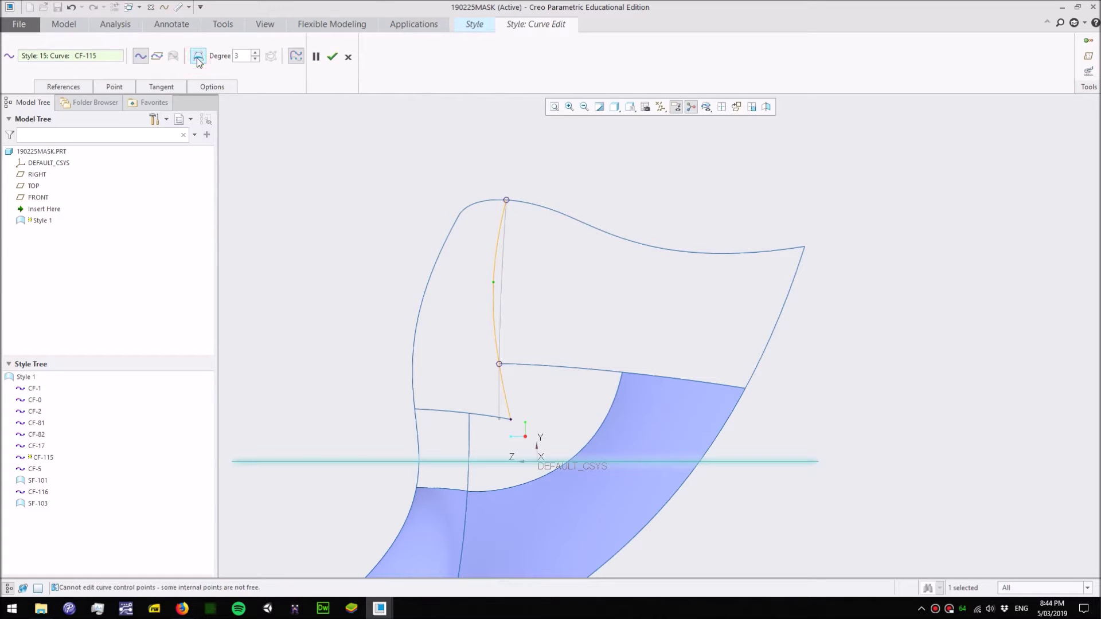
click(347, 57)
middle_drag(505, 321, 539, 347)
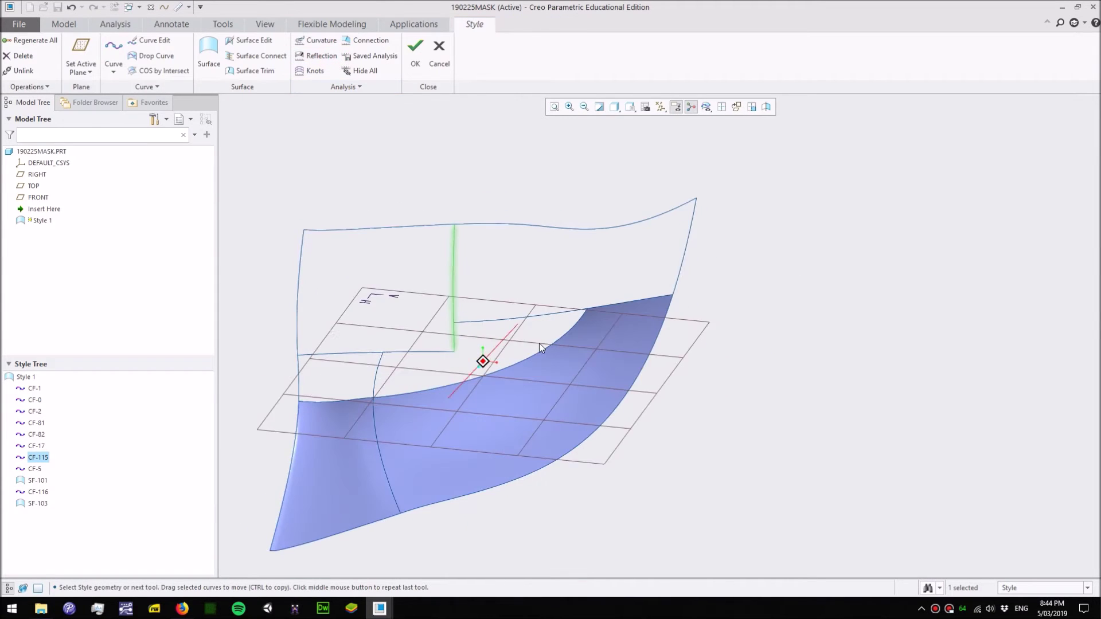
- Check vertical curve CF-115's lower tangent and middle point, then accept it unchanged
double_click(455, 301)
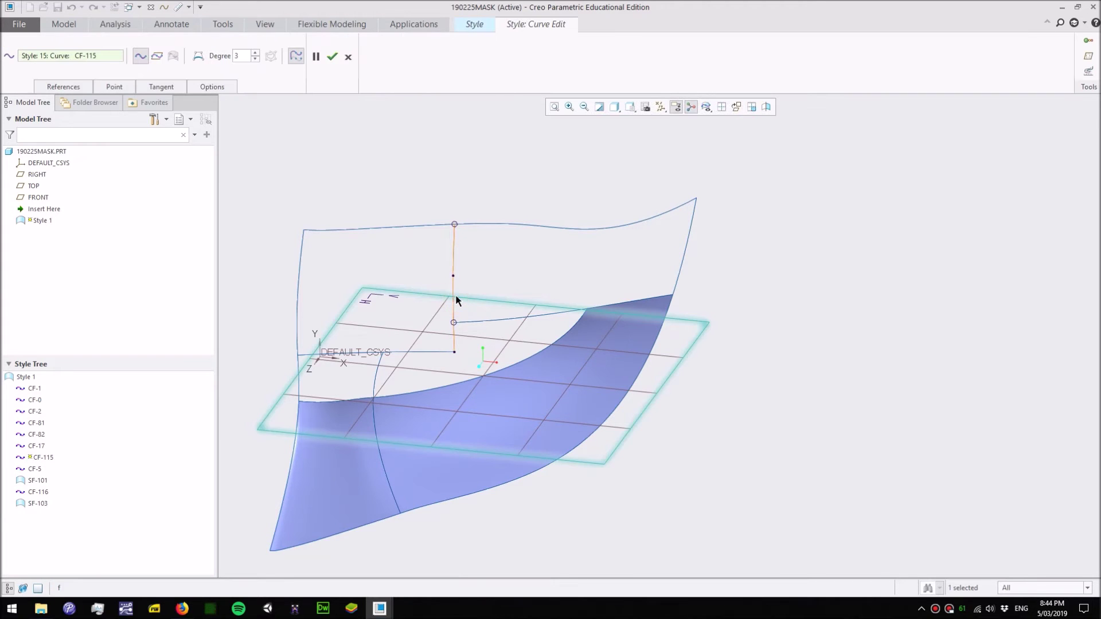
middle_drag(457, 299, 625, 324)
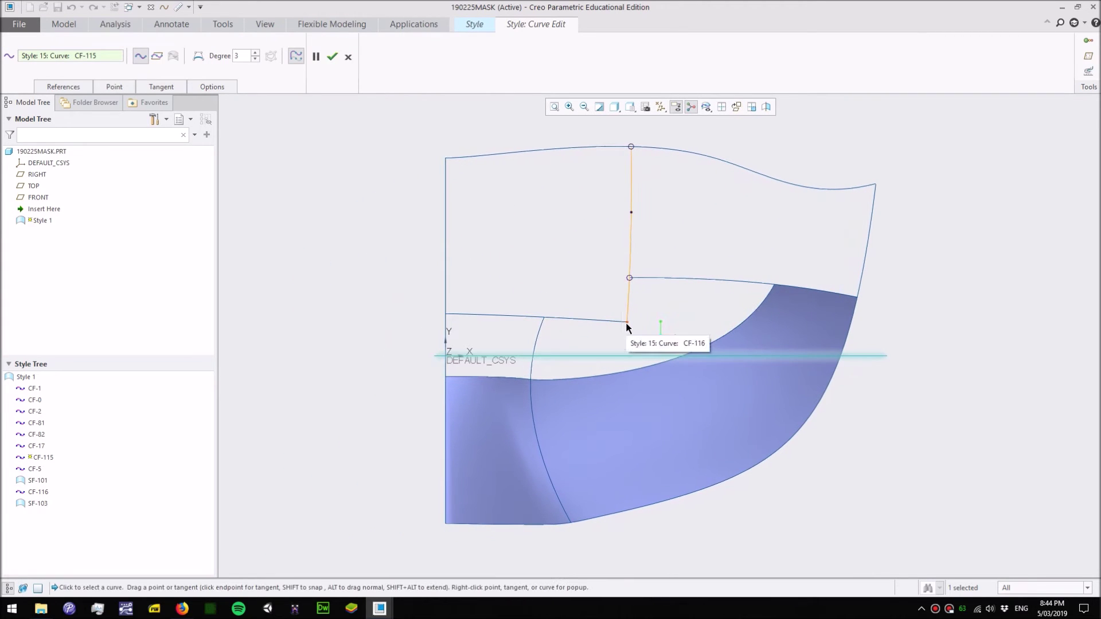
click(626, 324)
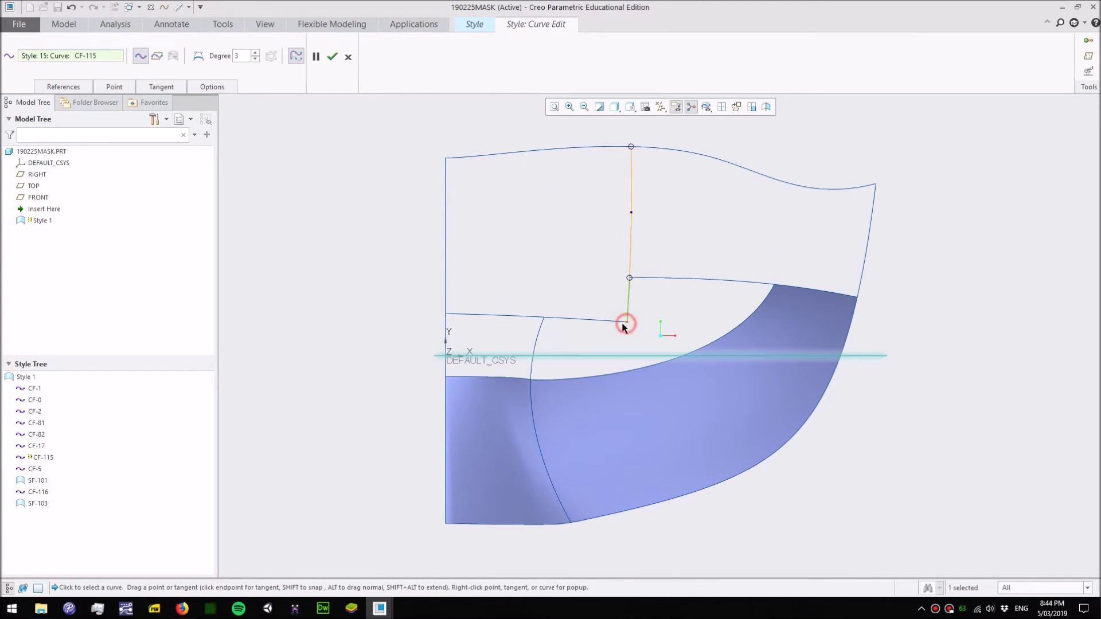
click(631, 214)
click(333, 57)
- Set CF-116's start tangent Normal to the RIGHT datum plane and shorten it
double_click(503, 315)
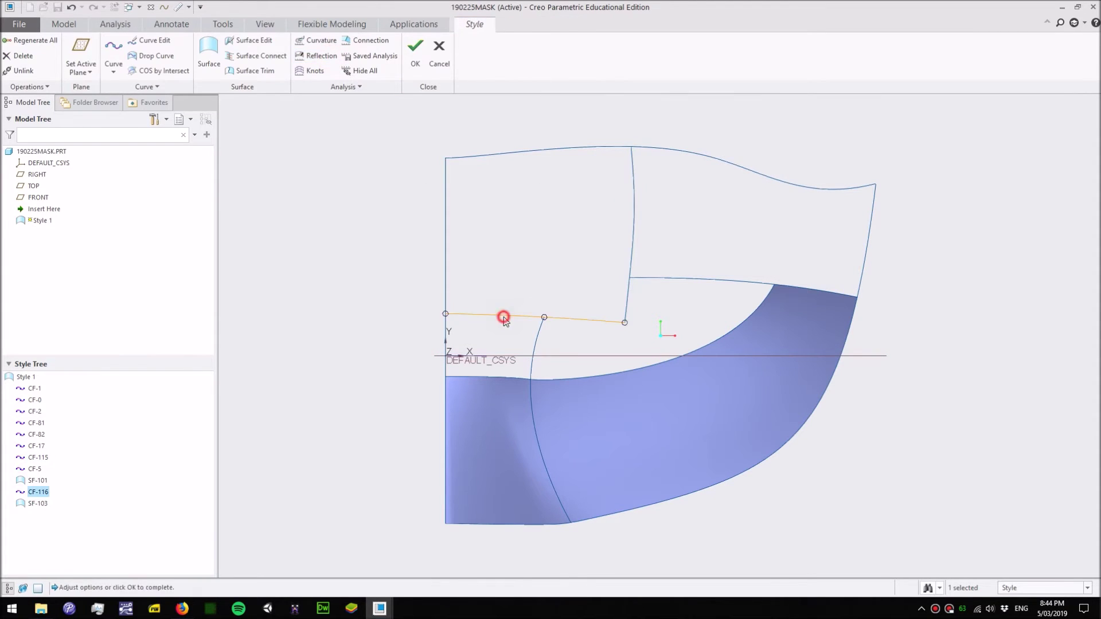
middle_drag(511, 344, 504, 388)
click(435, 393)
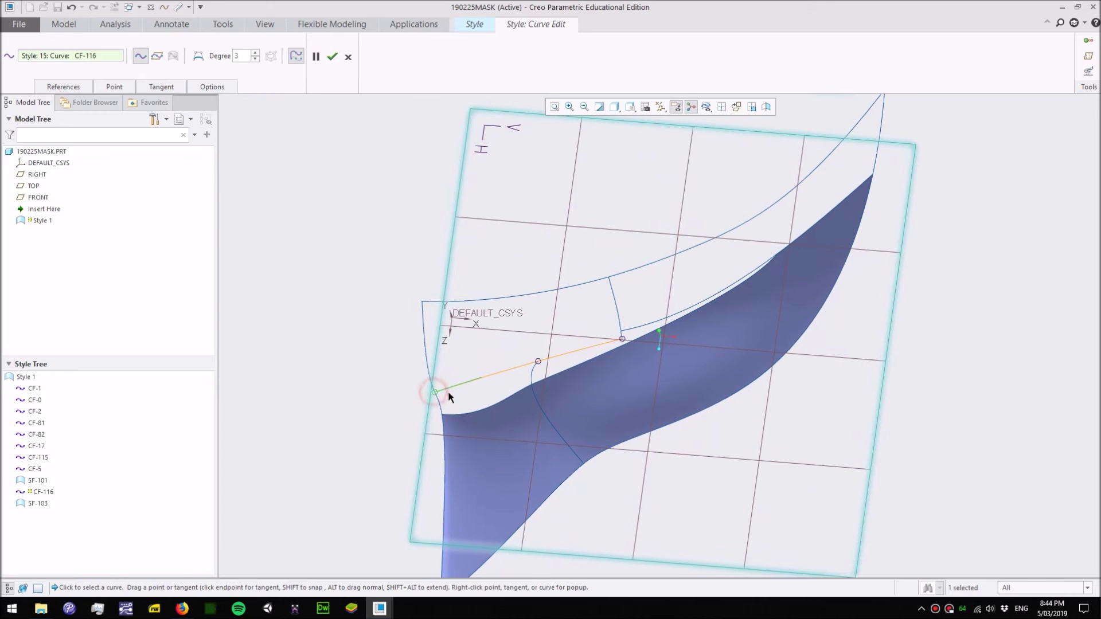
click(456, 386)
click(161, 86)
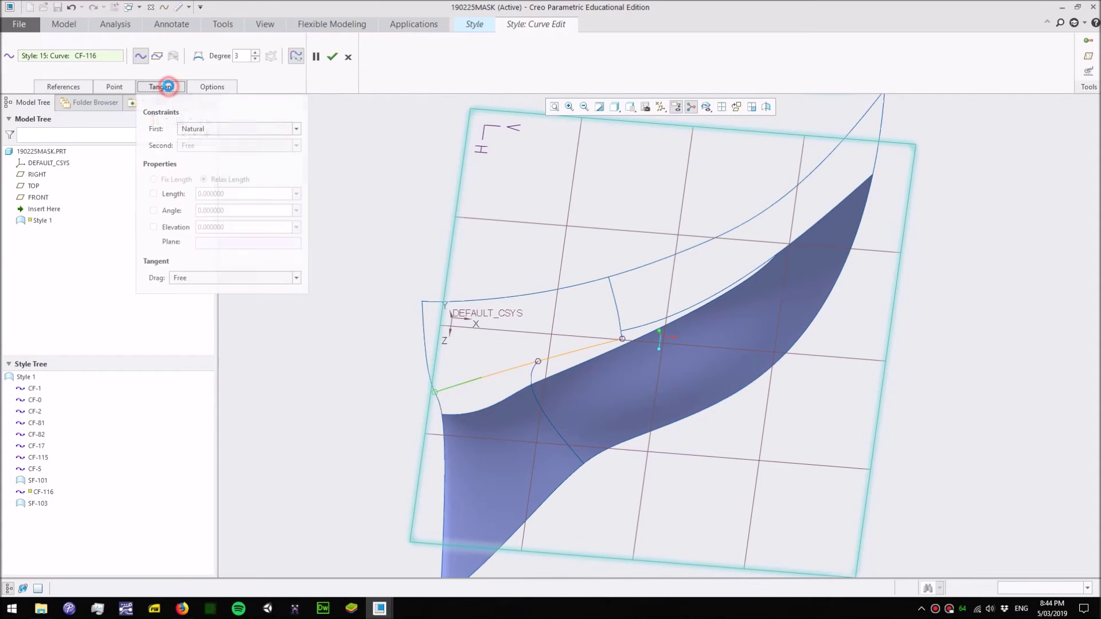
click(184, 130)
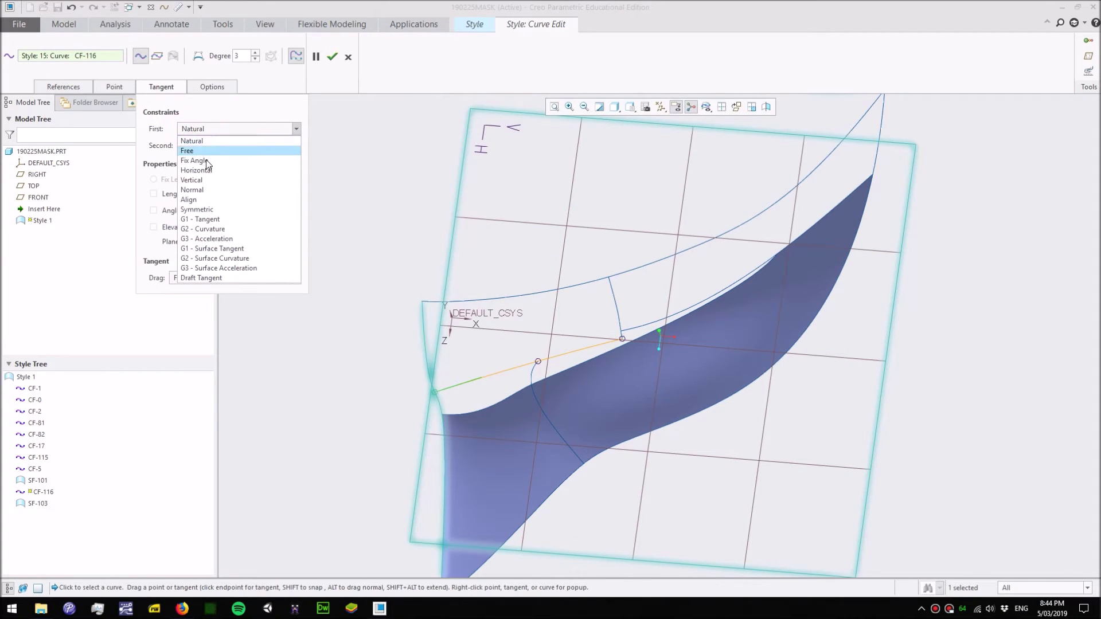
click(212, 190)
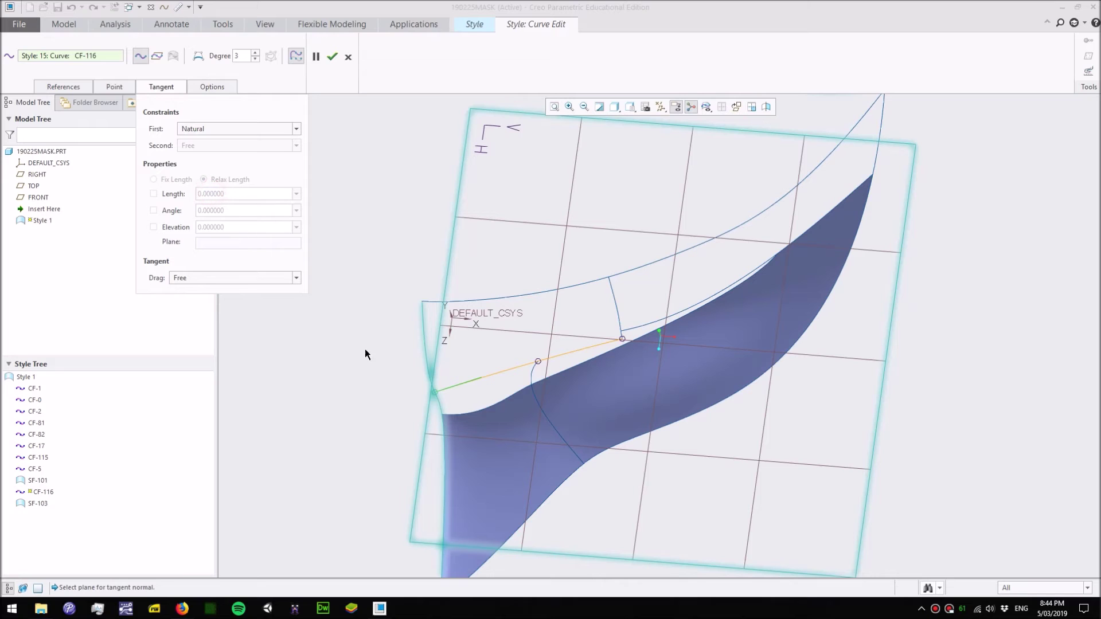
click(34, 175)
drag(481, 395, 458, 394)
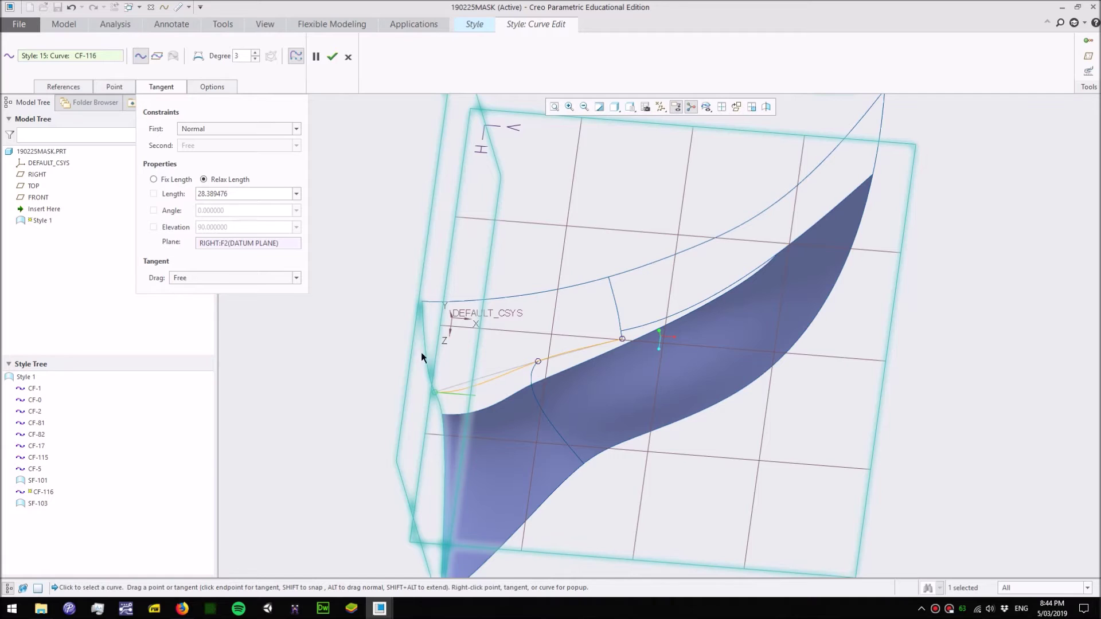
- Drag CF-116's start tangent to length 38.209265 and angle 273.298134, and apply the edit
middle_drag(421, 355, 562, 241)
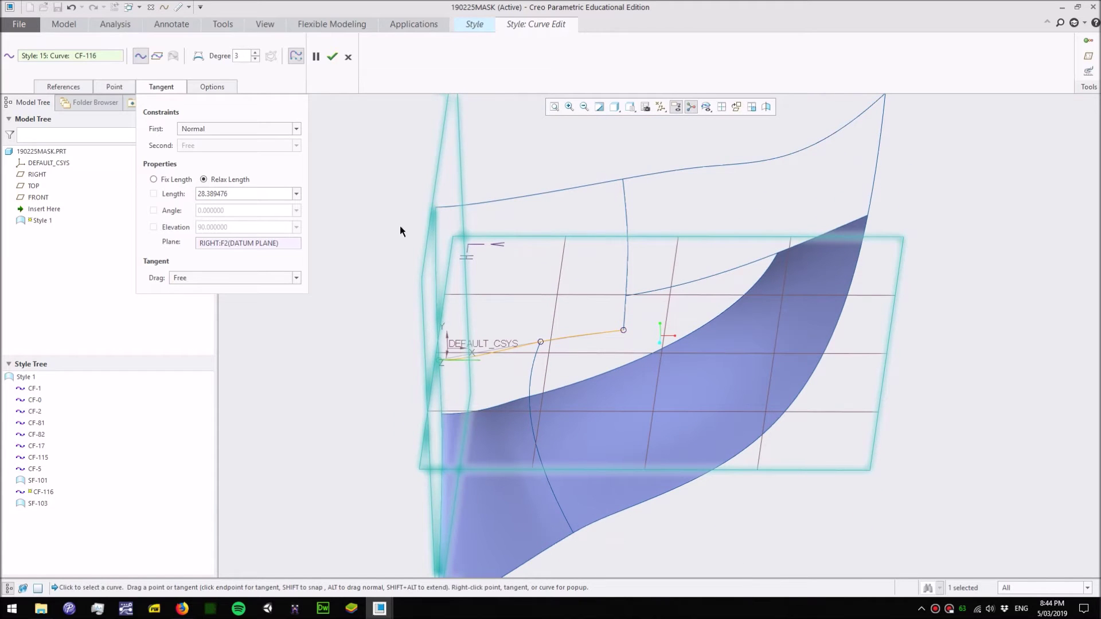
middle_drag(442, 327, 411, 320)
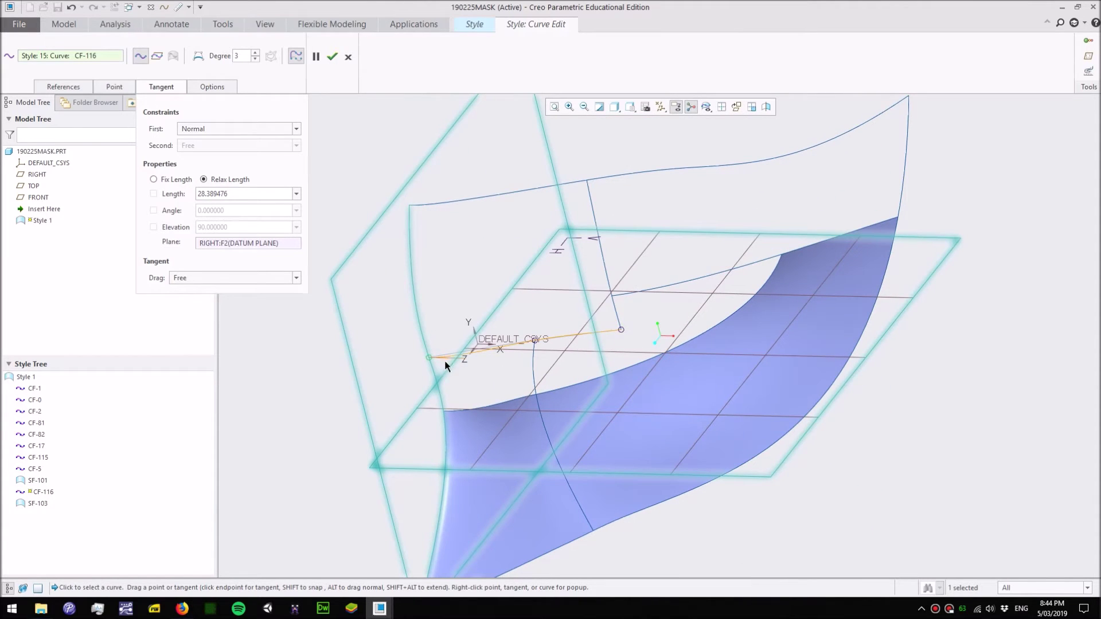
drag(453, 360, 448, 363)
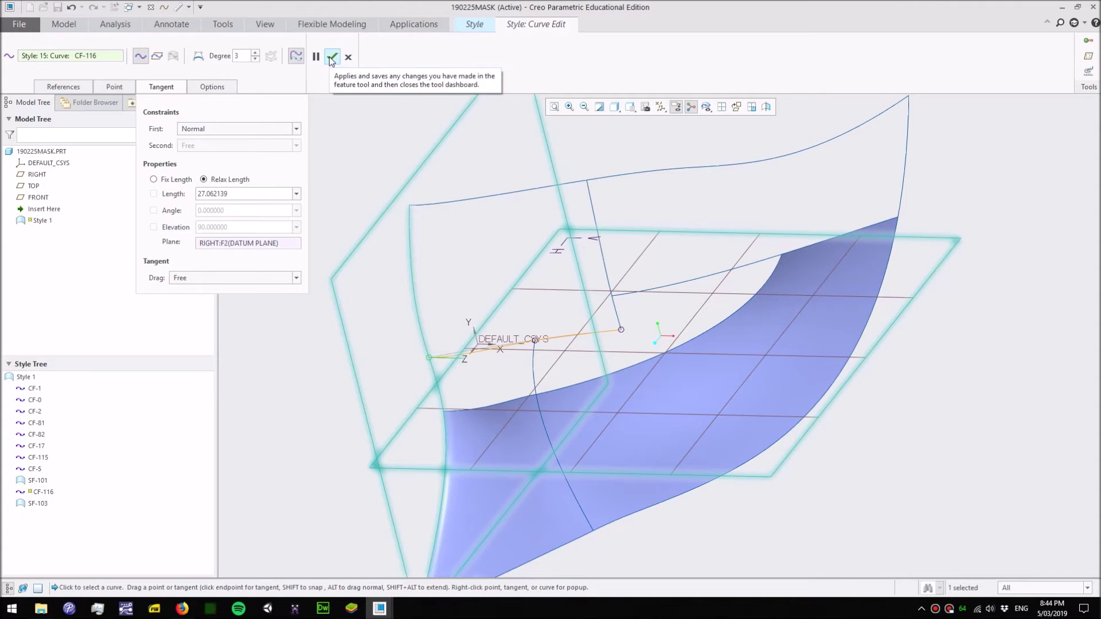
middle_drag(430, 307, 600, 366)
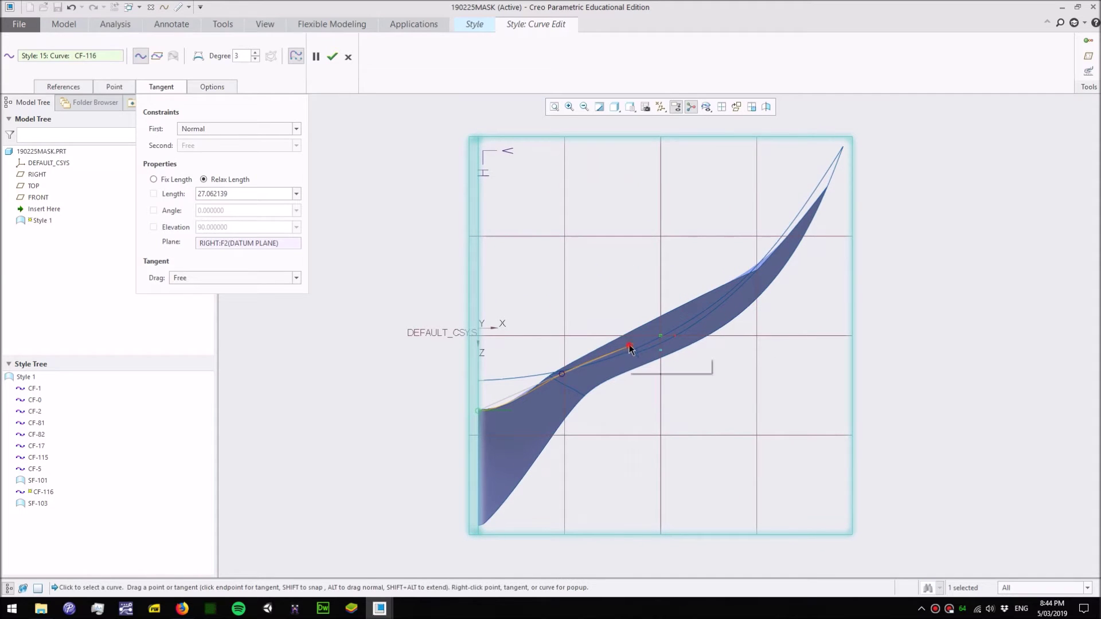
drag(631, 350, 600, 344)
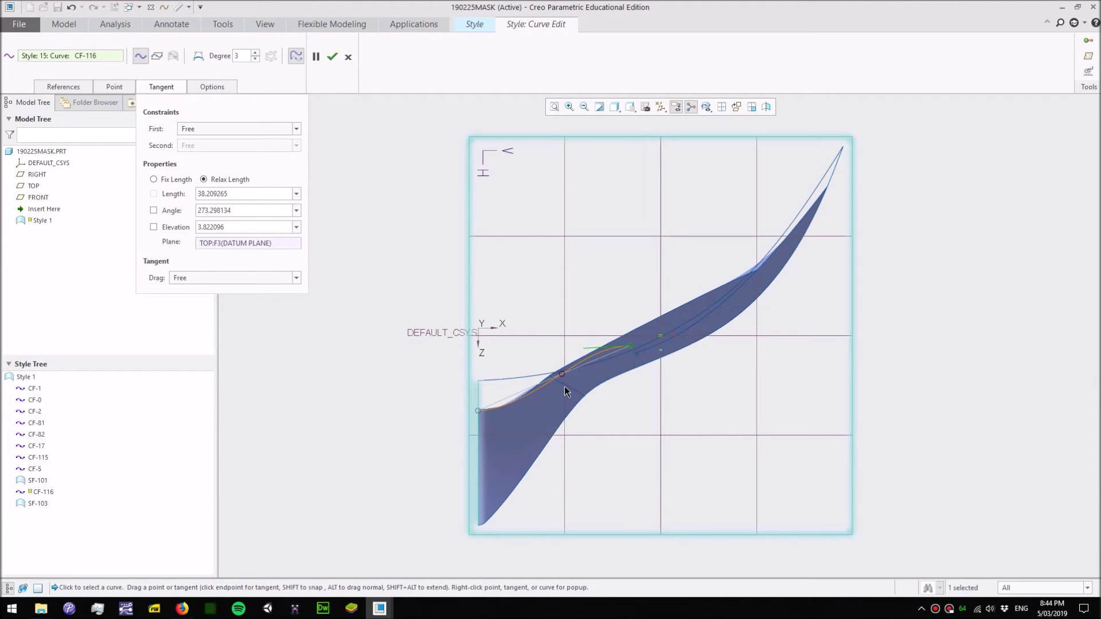
scroll(583, 413, up, 3)
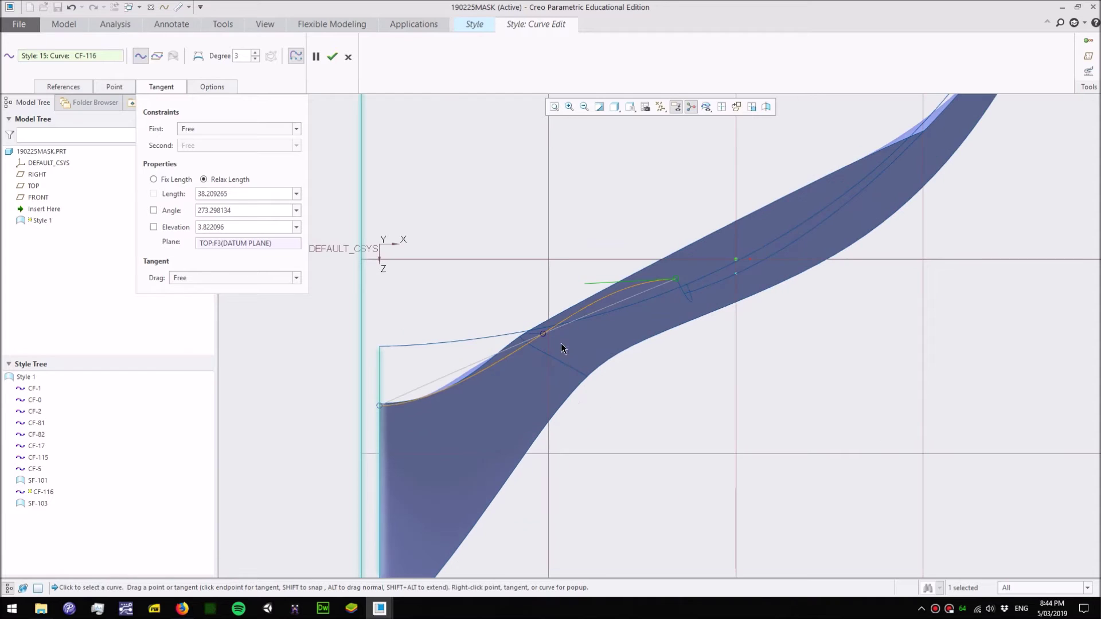
click(332, 56)
middle_drag(610, 362, 560, 336)
- Build surface SF-117 from the left, lower, vertical middle and top curves
click(288, 196)
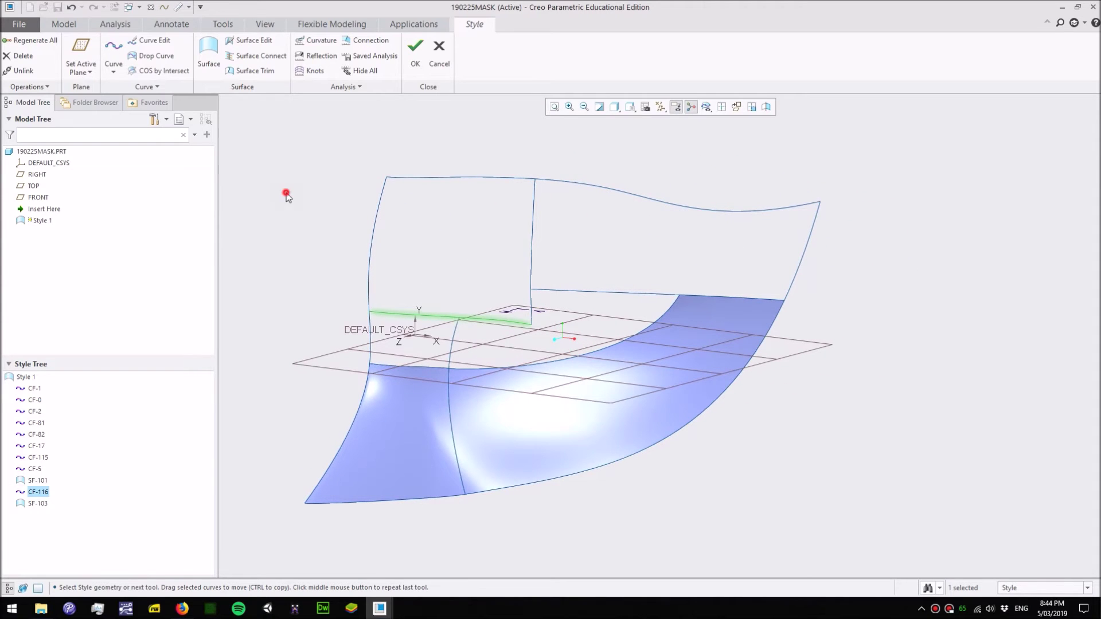
click(216, 54)
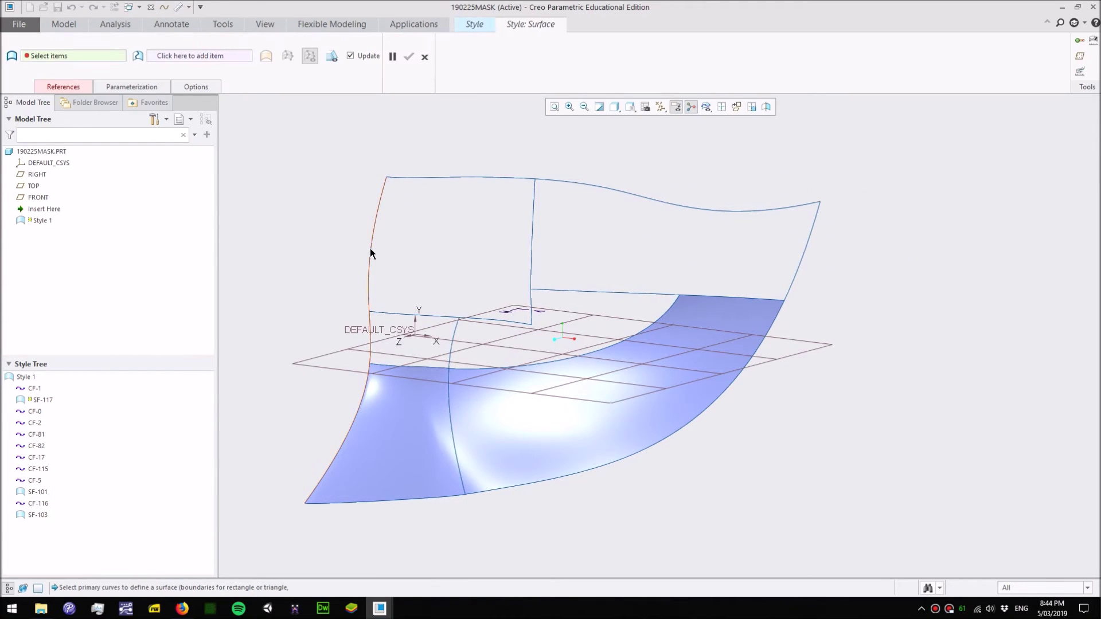
click(370, 249)
ctrl+click(425, 316)
ctrl+click(532, 259)
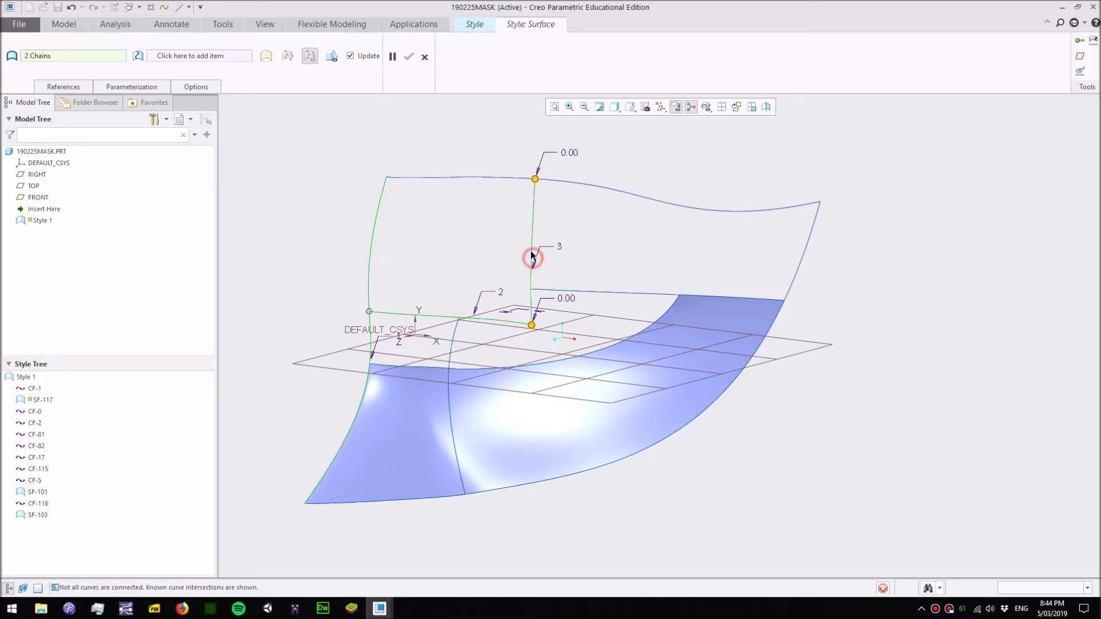
ctrl+click(504, 179)
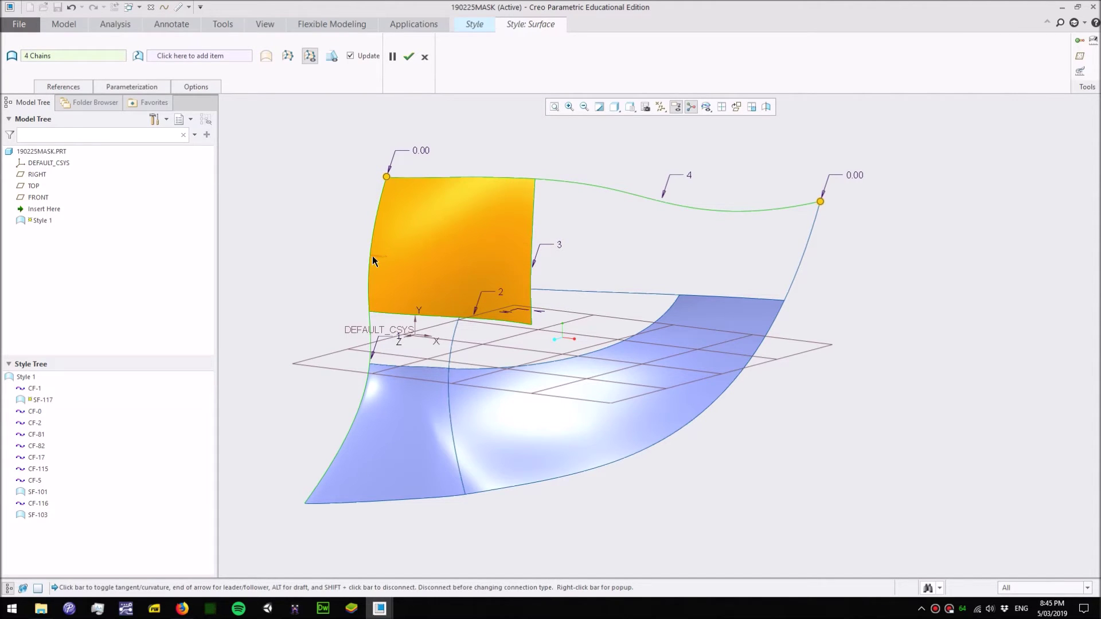
click(408, 56)
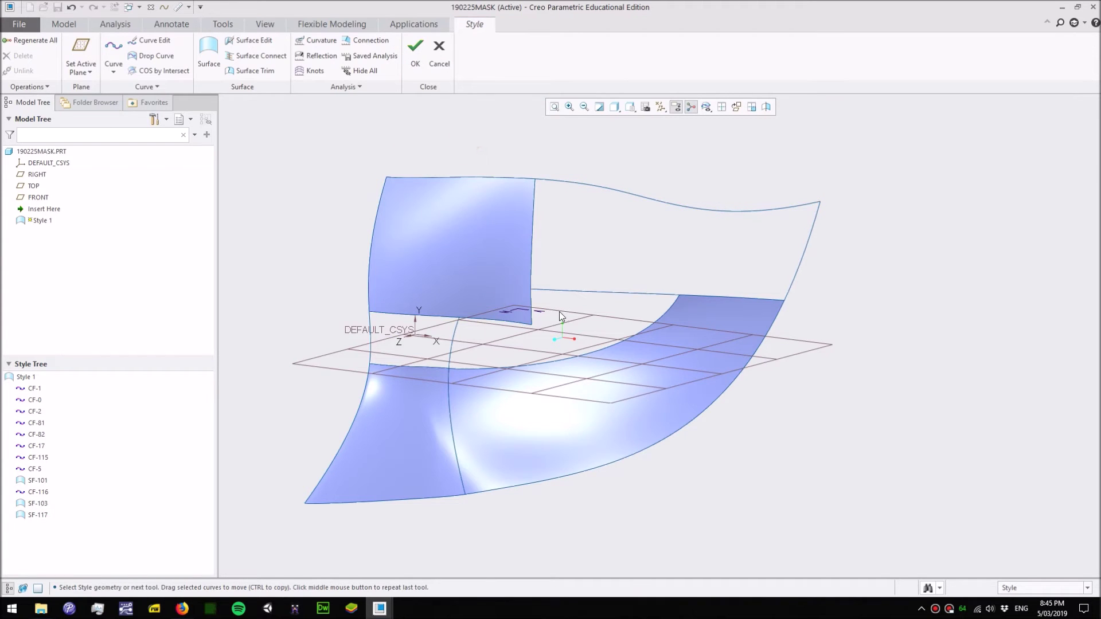
mouse_move(549, 299)
middle_down()
mouse_move(580, 301)
mouse_move(553, 294)
middle_up()
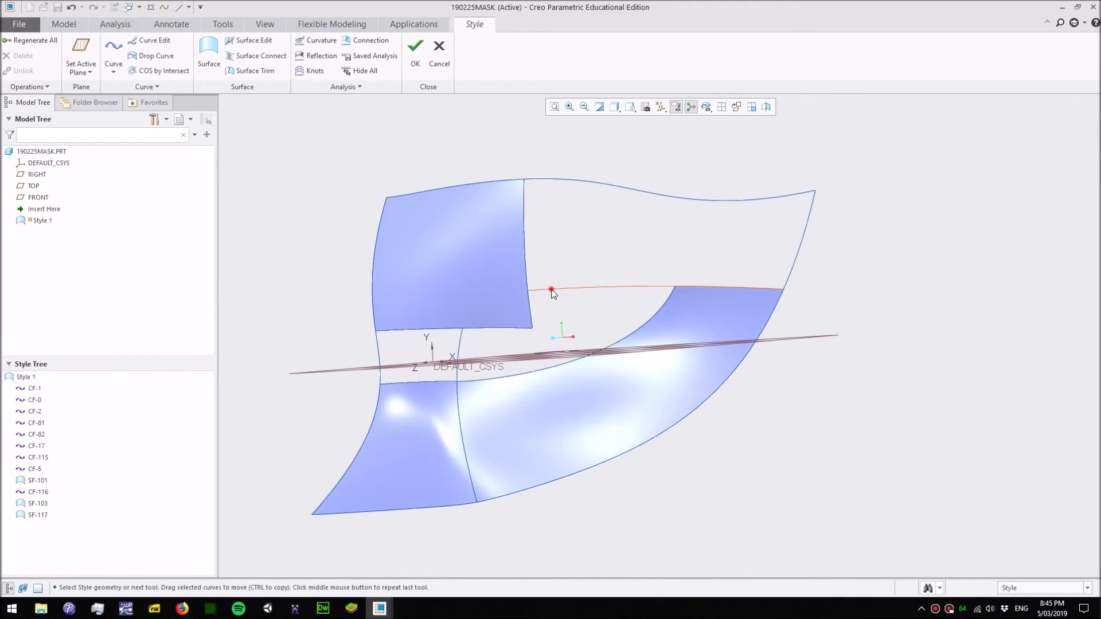
double_click(553, 291)
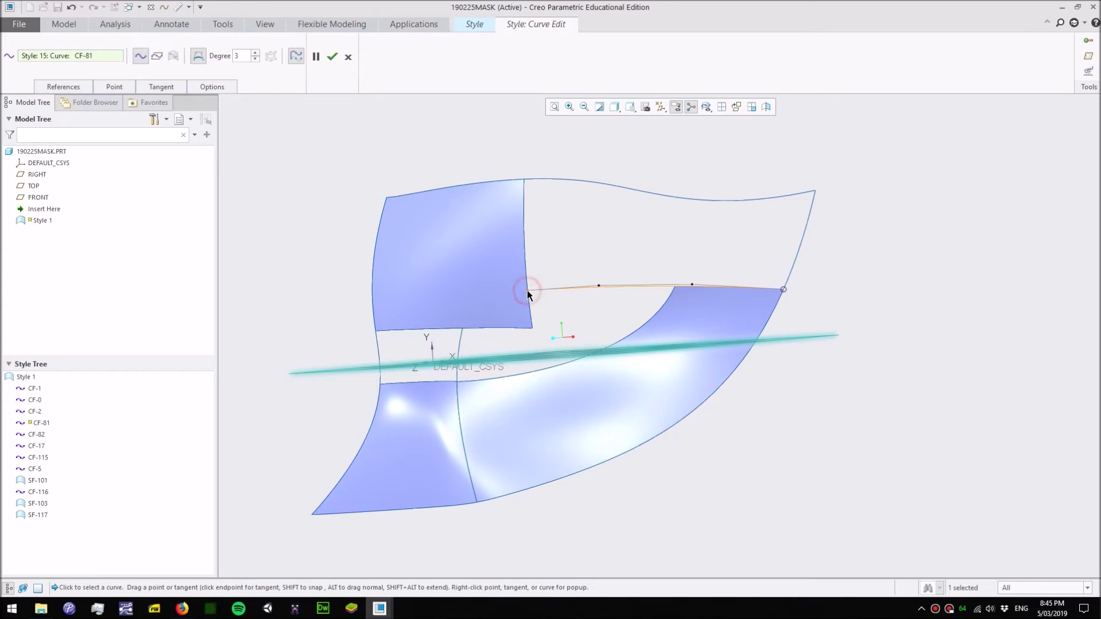
click(598, 285)
click(151, 86)
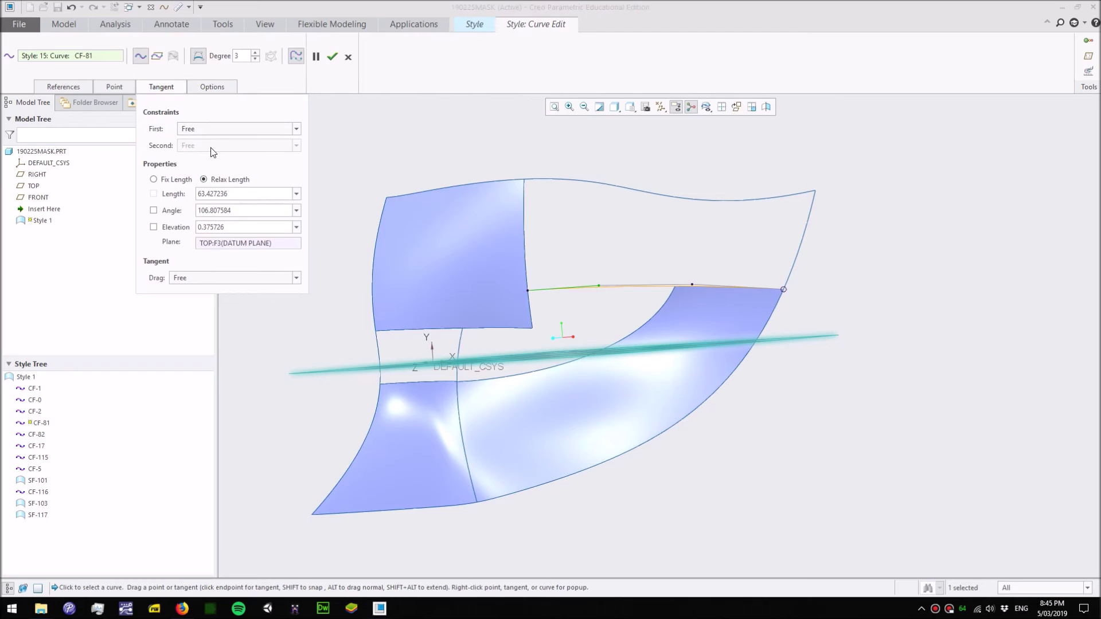
click(214, 128)
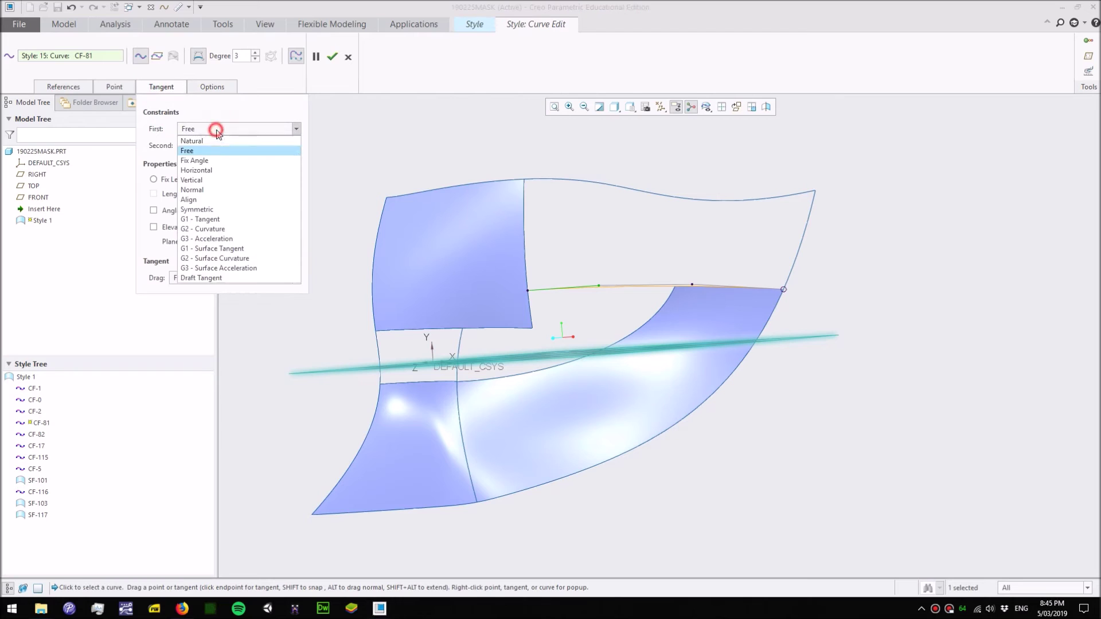
click(229, 250)
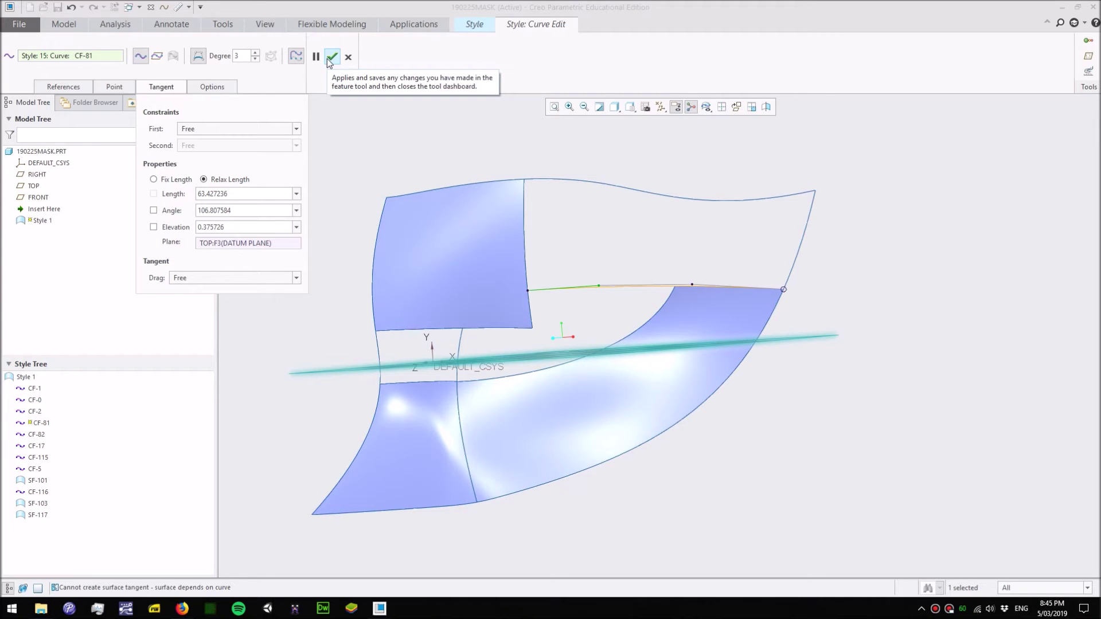
click(281, 128)
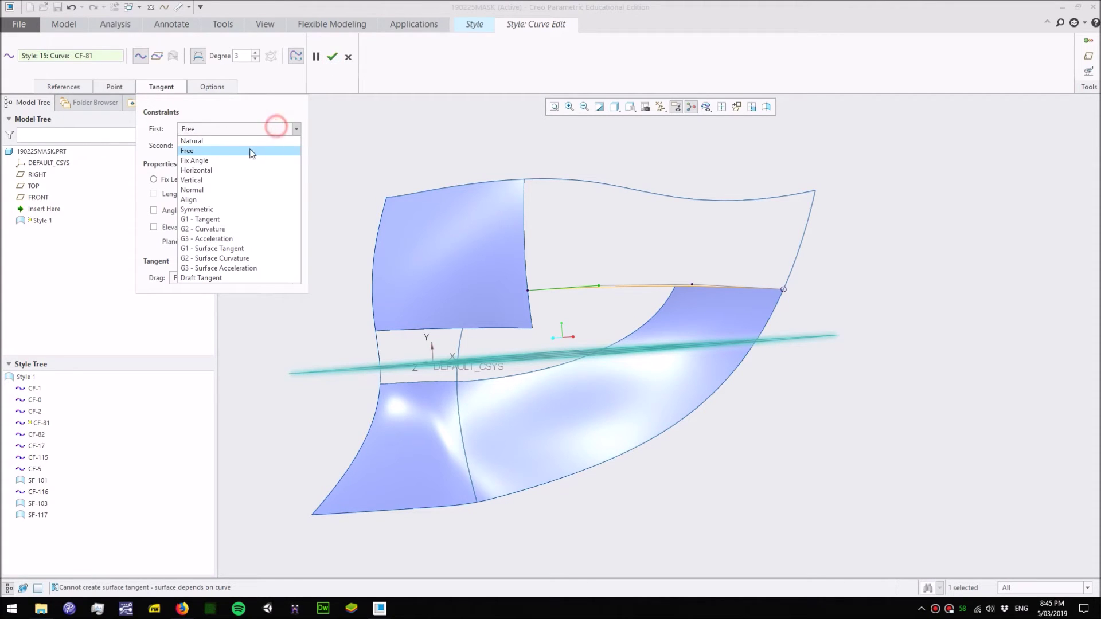
click(240, 256)
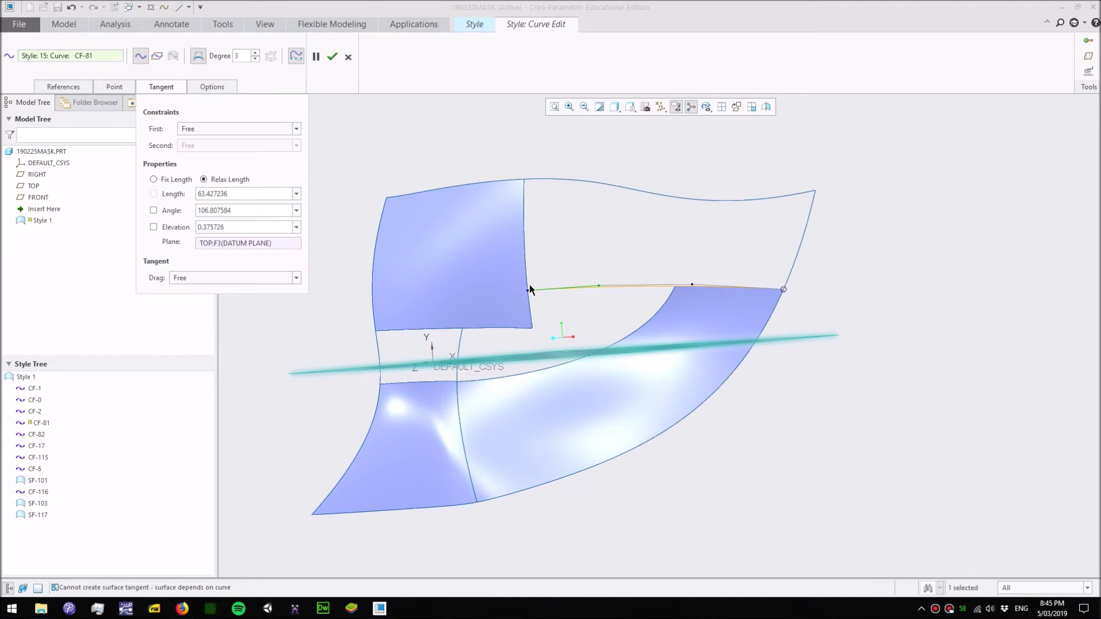
click(348, 57)
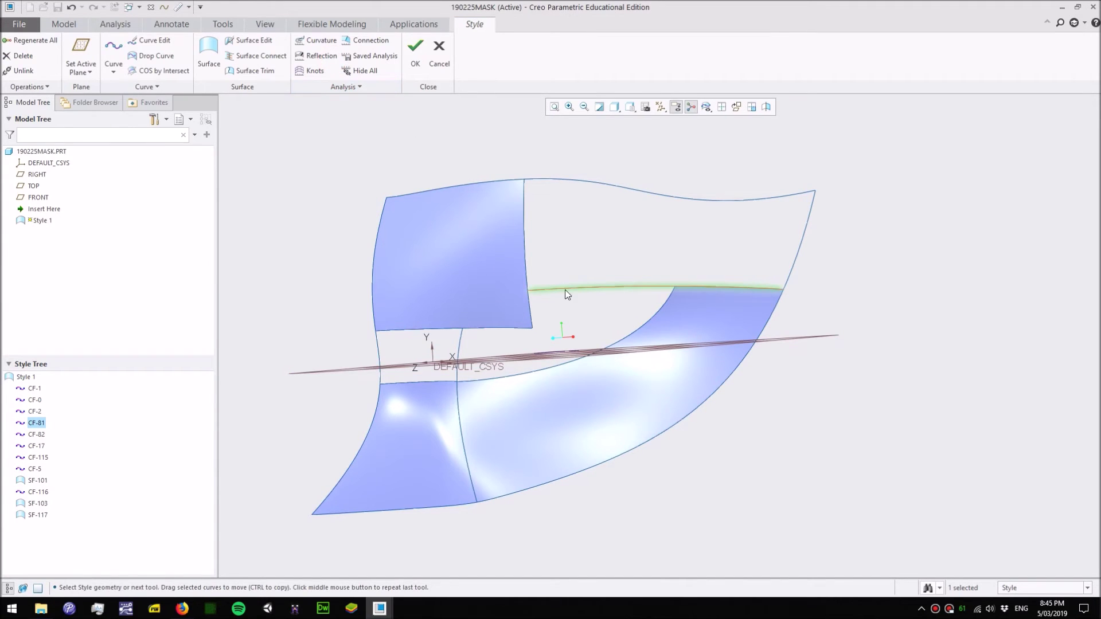
middle_drag(566, 290, 643, 285)
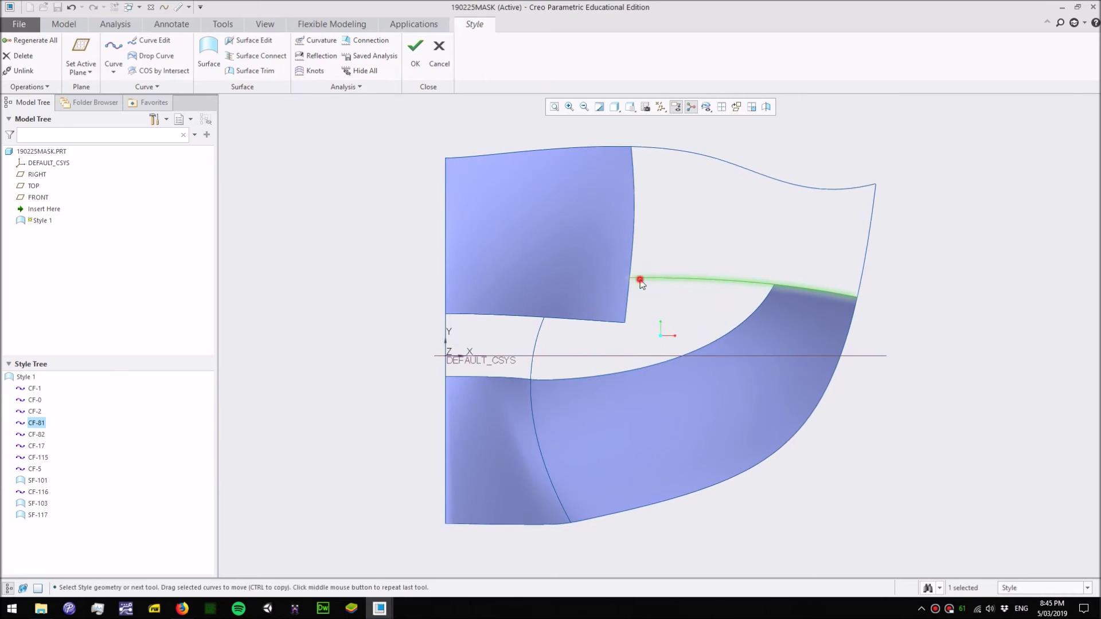
double_click(641, 281)
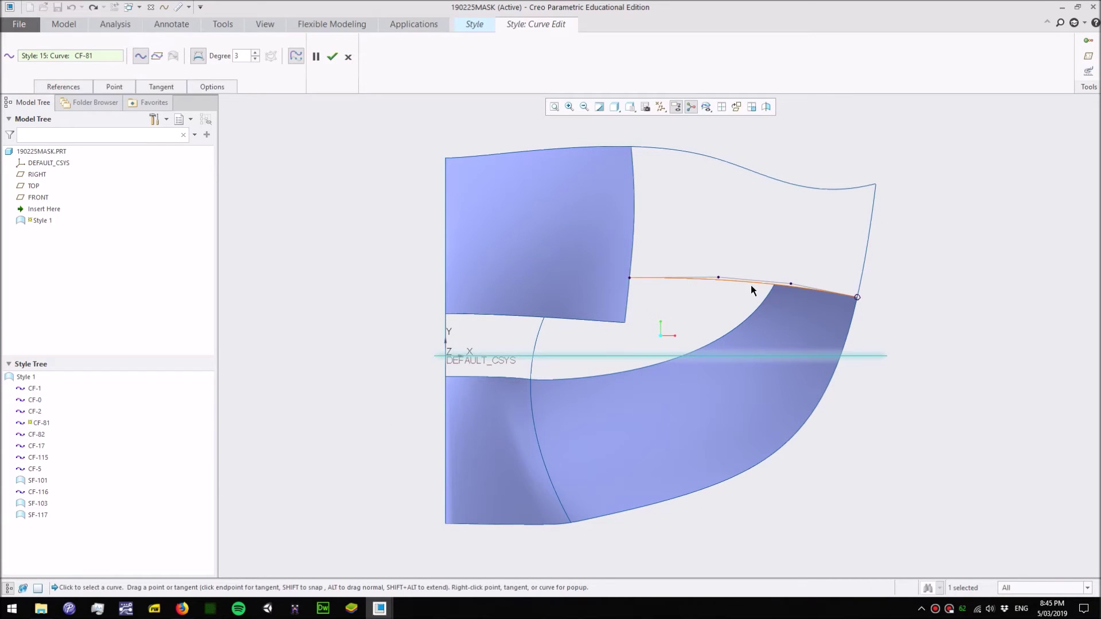
click(629, 279)
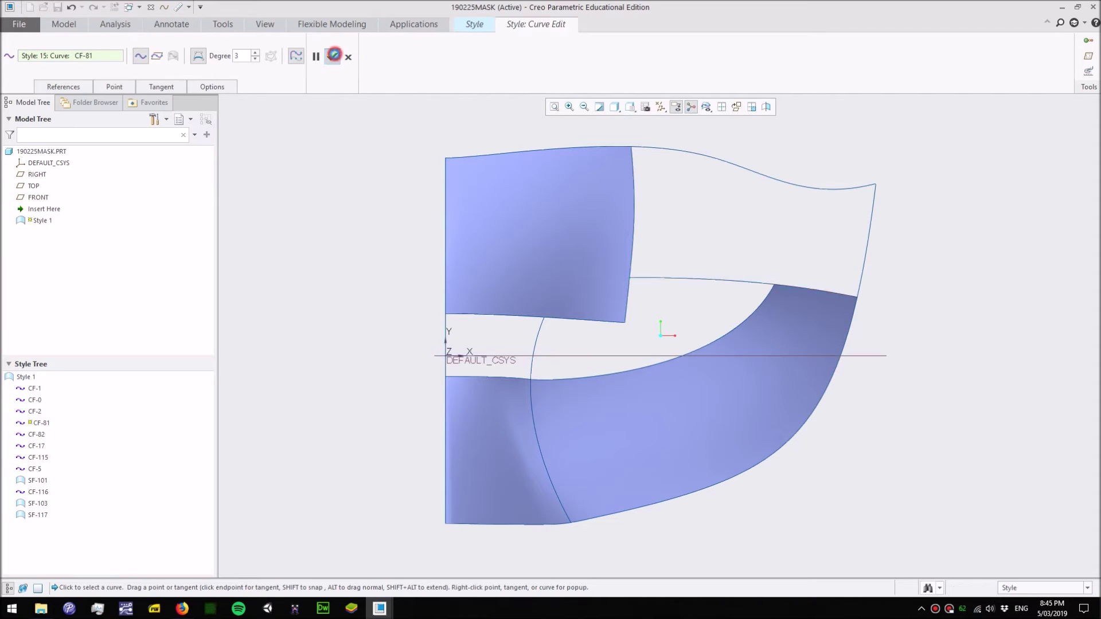
click(332, 57)
- Build a four-chain boundary surface over the upper-right gap, tangent to the upper-left patch
middle_drag(473, 246, 465, 266)
click(209, 53)
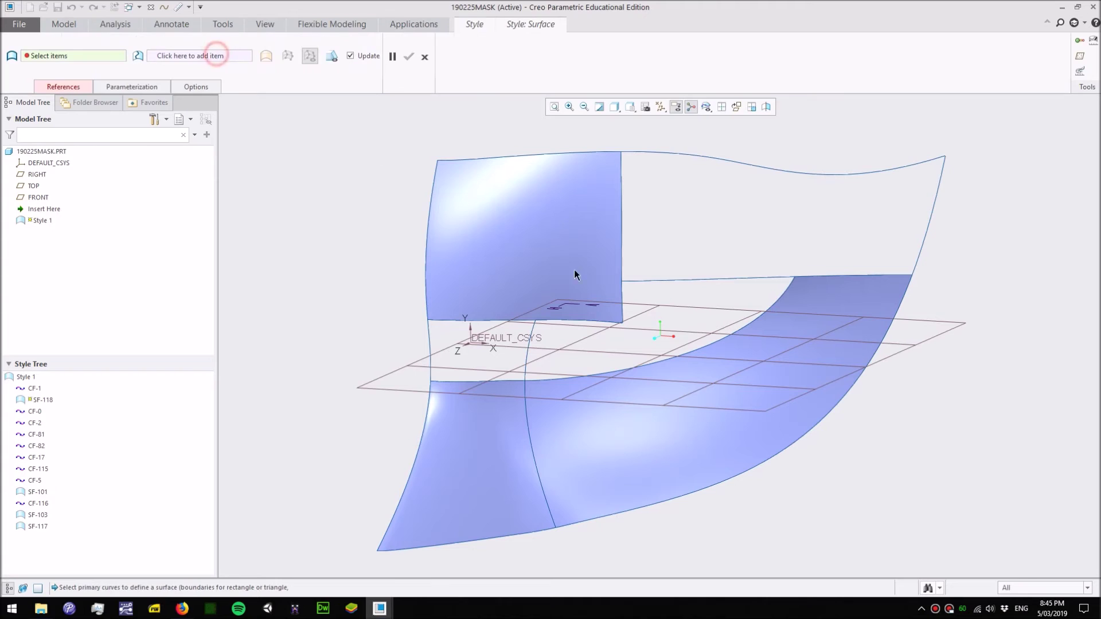
click(858, 276)
ctrl+click(924, 236)
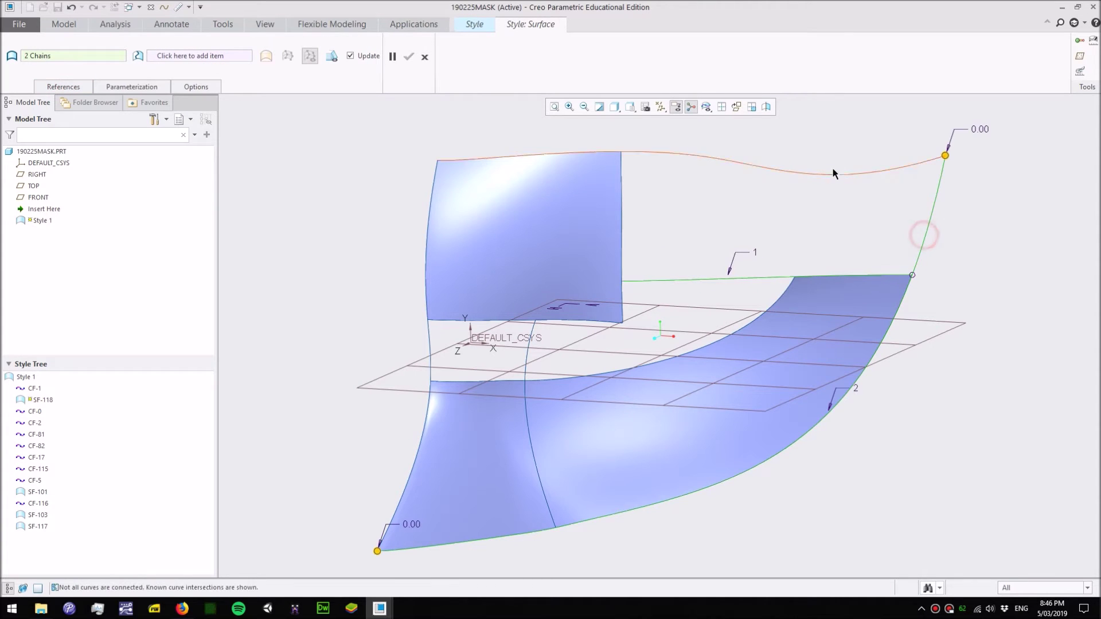
ctrl+click(826, 170)
ctrl+click(621, 210)
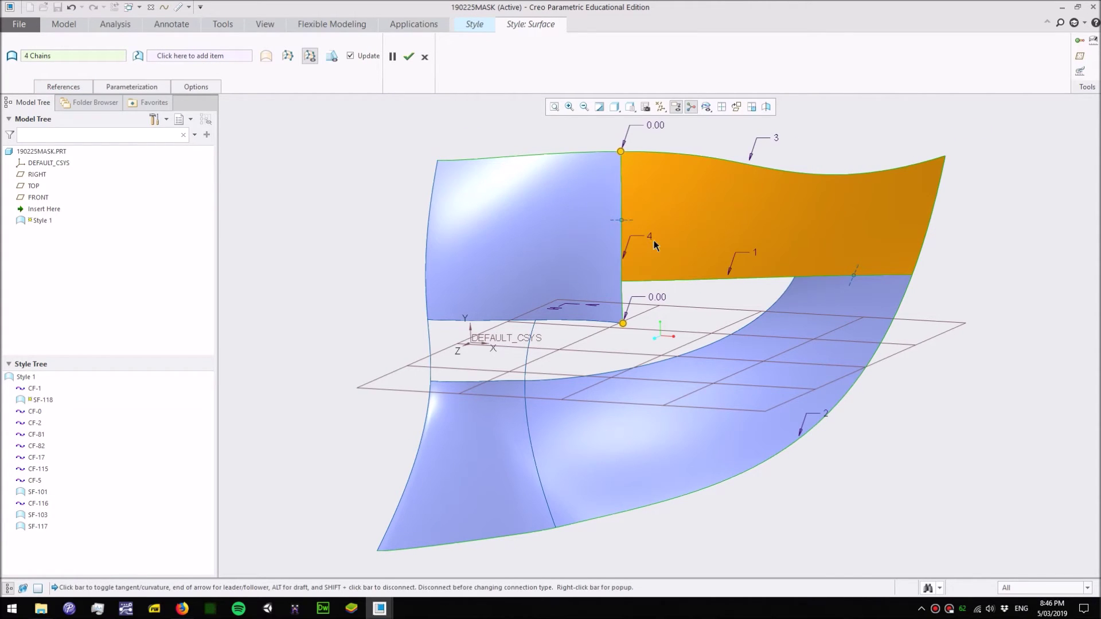
right_click(629, 223)
click(614, 238)
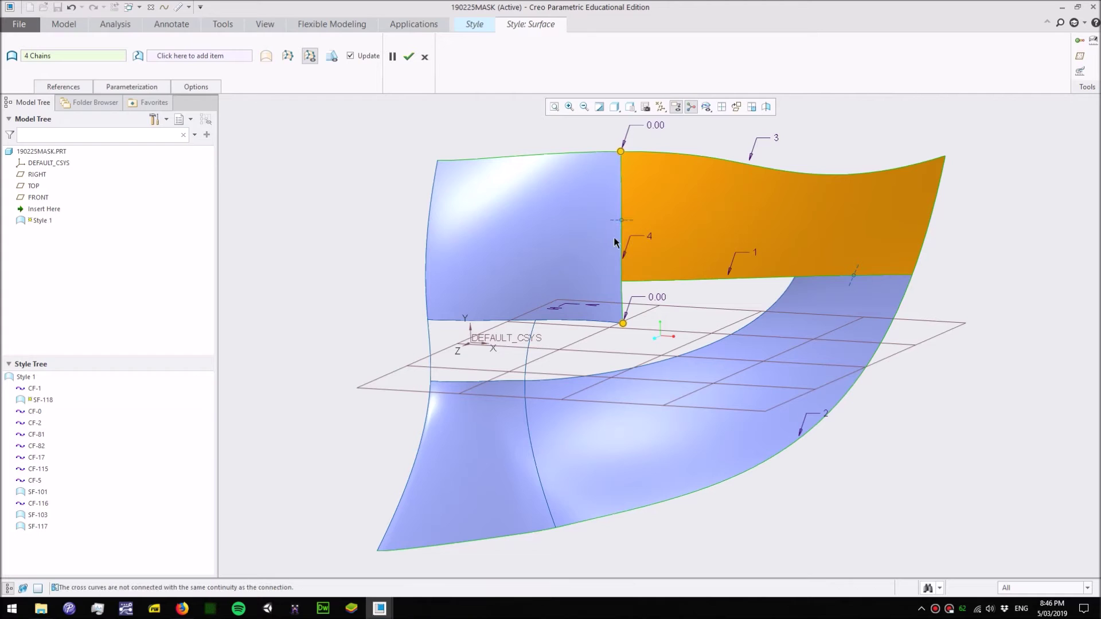
click(408, 56)
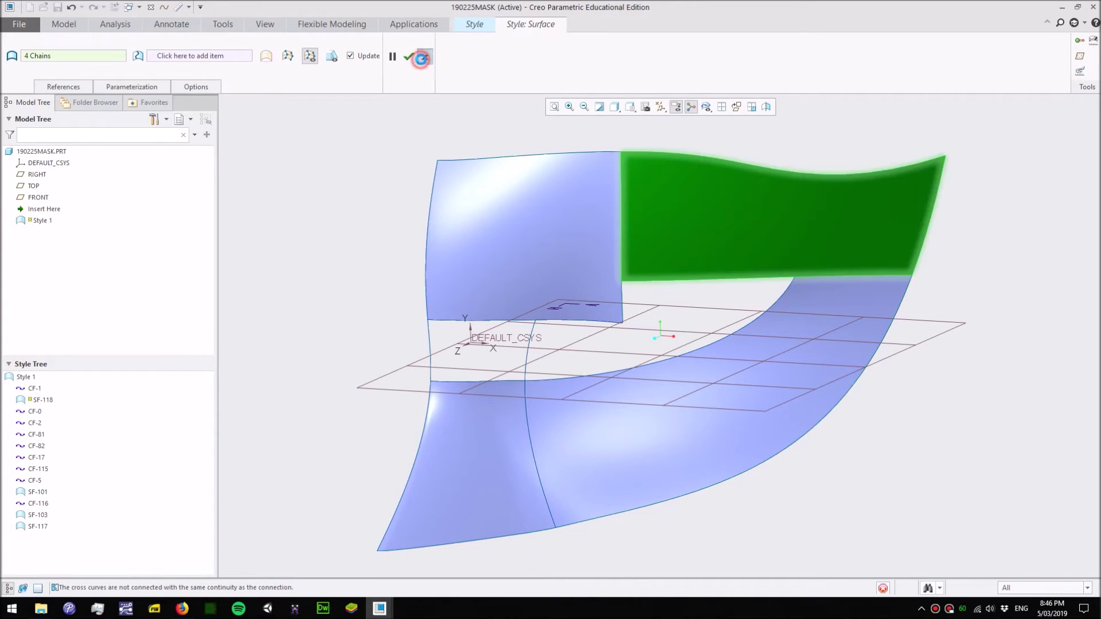
click(830, 380)
- Delete the two lower surface patches SF-103 and SF-101
click(714, 324)
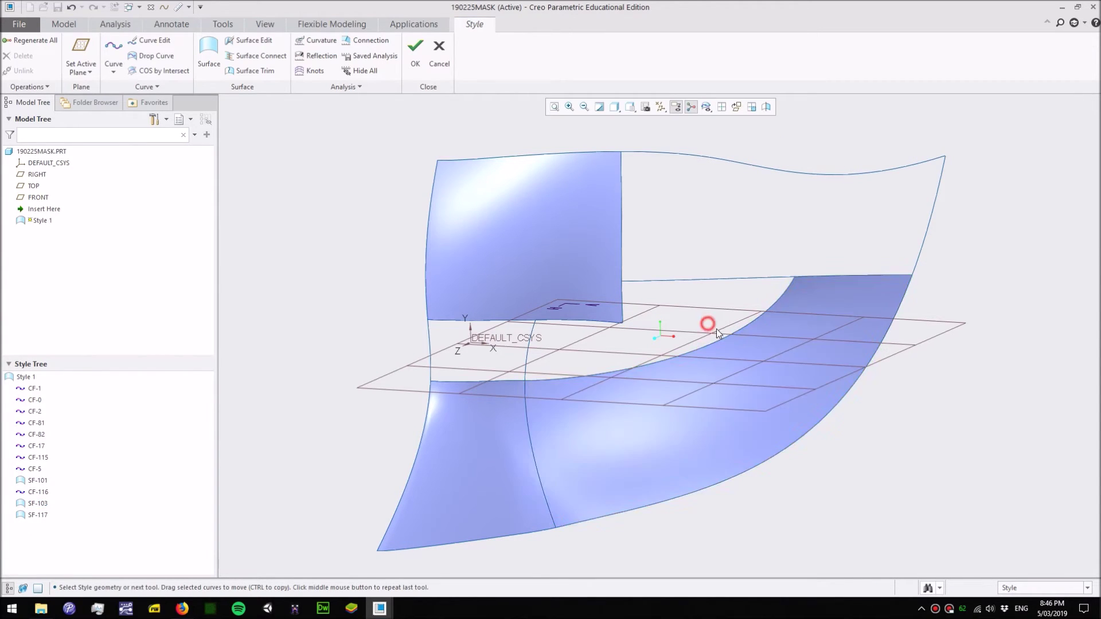
click(793, 360)
key(Delete)
click(549, 325)
click(514, 427)
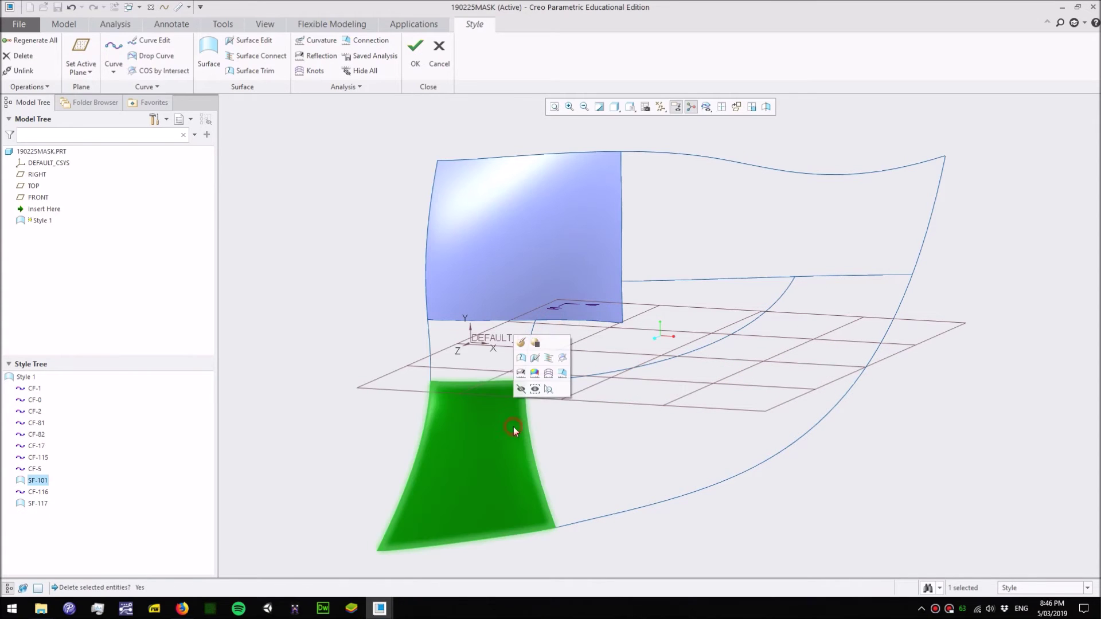
key(Delete)
click(542, 325)
click(700, 300)
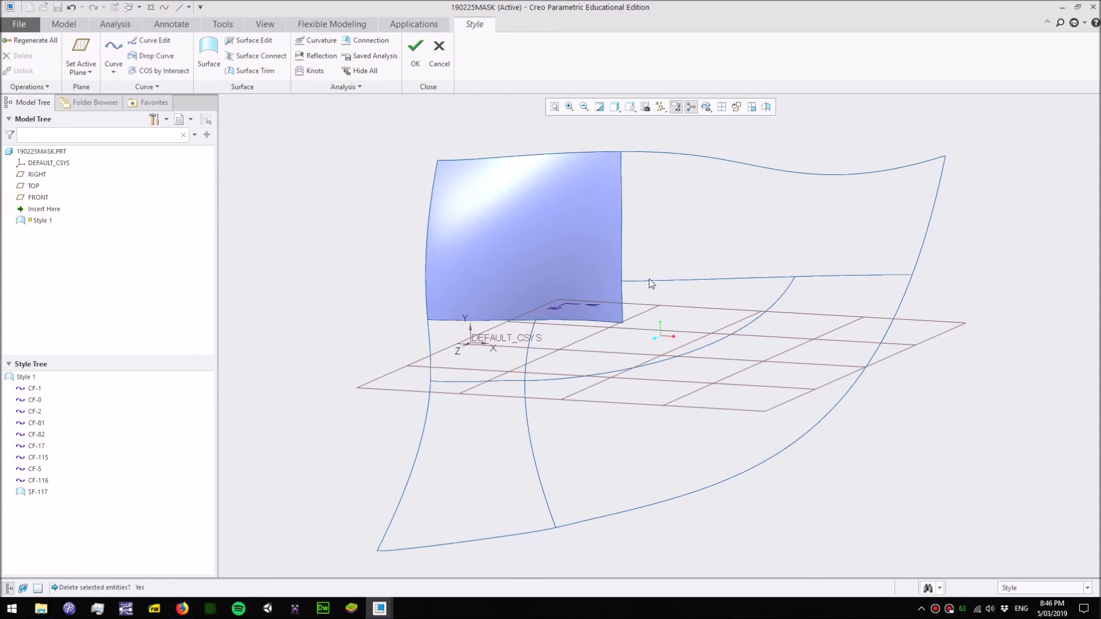
- Unlink the endpoint of vertical curve CF-115 from its reference
double_click(621, 280)
right_click(622, 281)
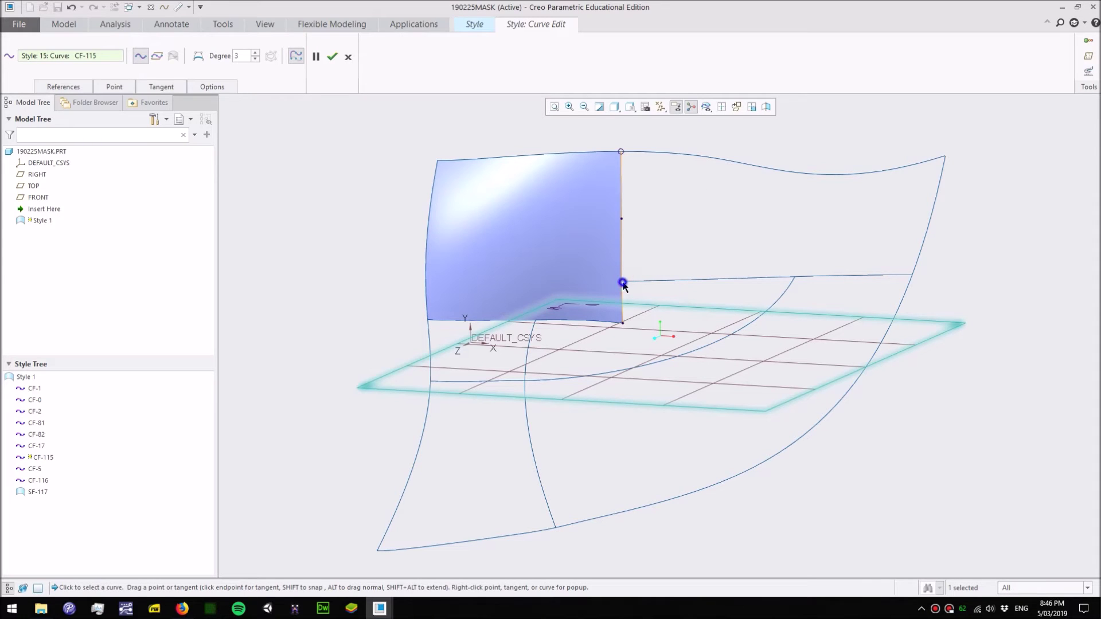
click(562, 472)
click(654, 303)
click(332, 56)
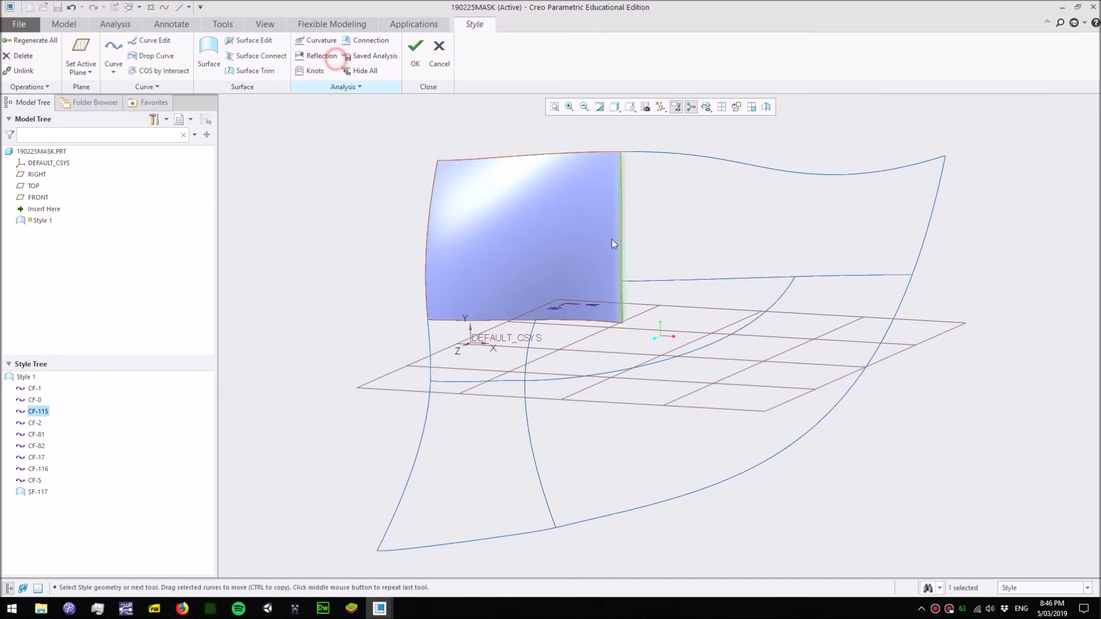
- Snap the left end of horizontal curve CF-81 onto the upper-left patch's edge
double_click(657, 281)
mouse_move(655, 285)
middle_down()
mouse_move(728, 315)
mouse_move(730, 295)
mouse_move(664, 296)
middle_up()
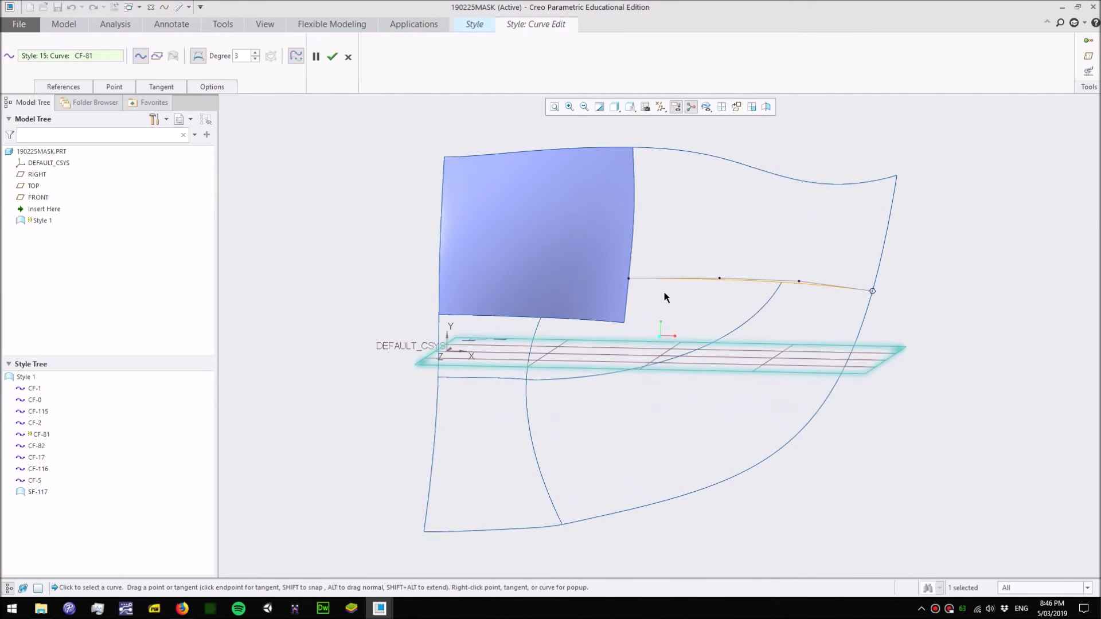
shift+drag(629, 281, 629, 288)
- Set CF-81's first end to G1 - Surface Tangent and level its start tangent horizontally
click(175, 87)
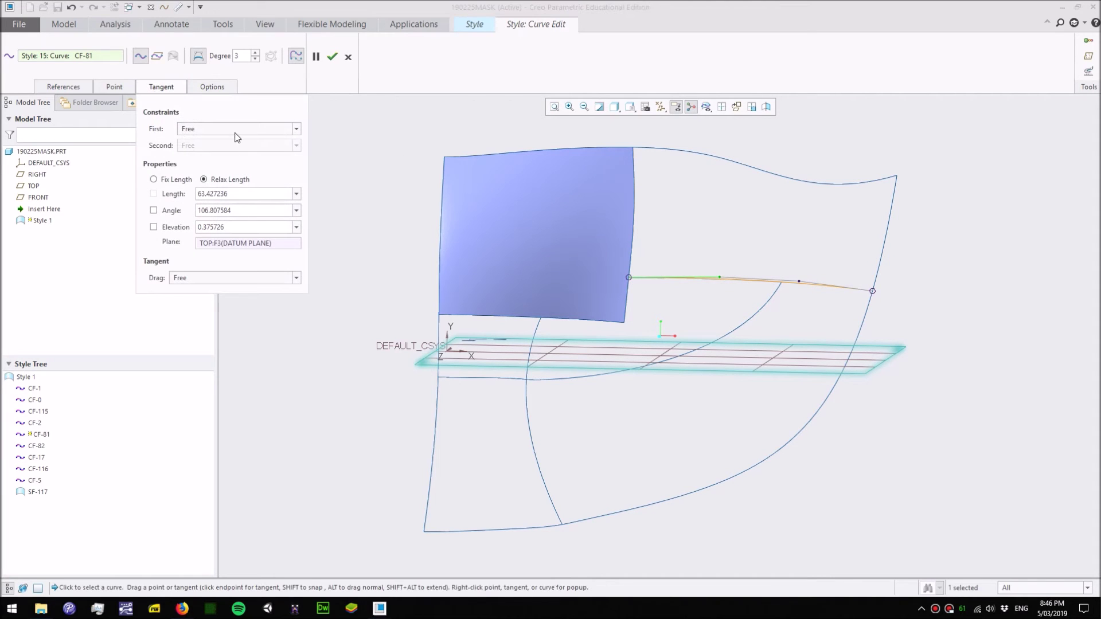
click(236, 130)
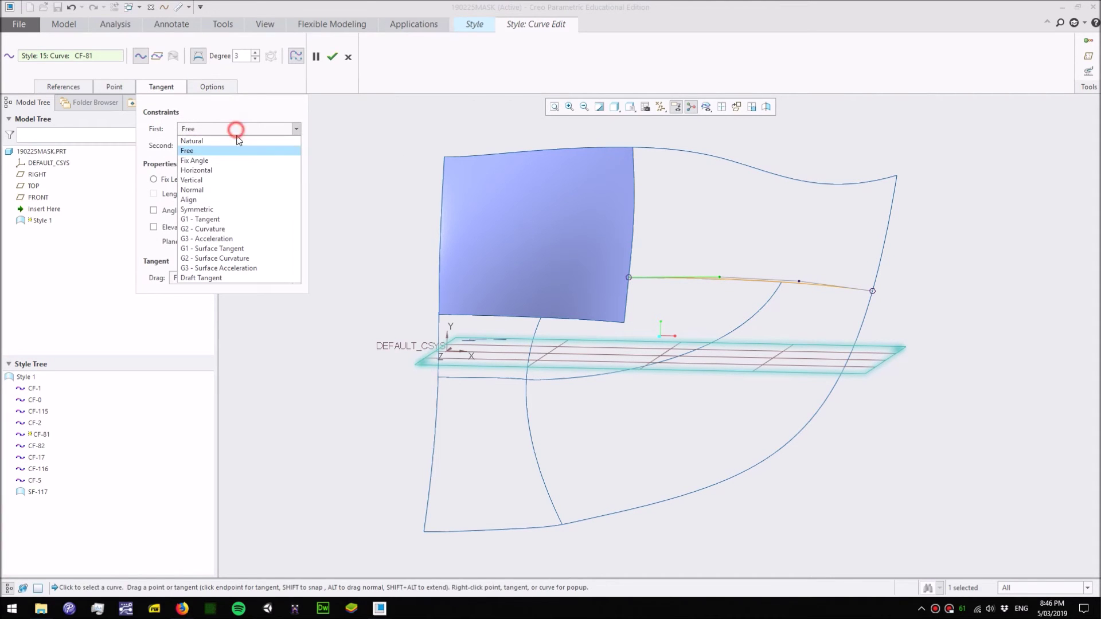
click(245, 251)
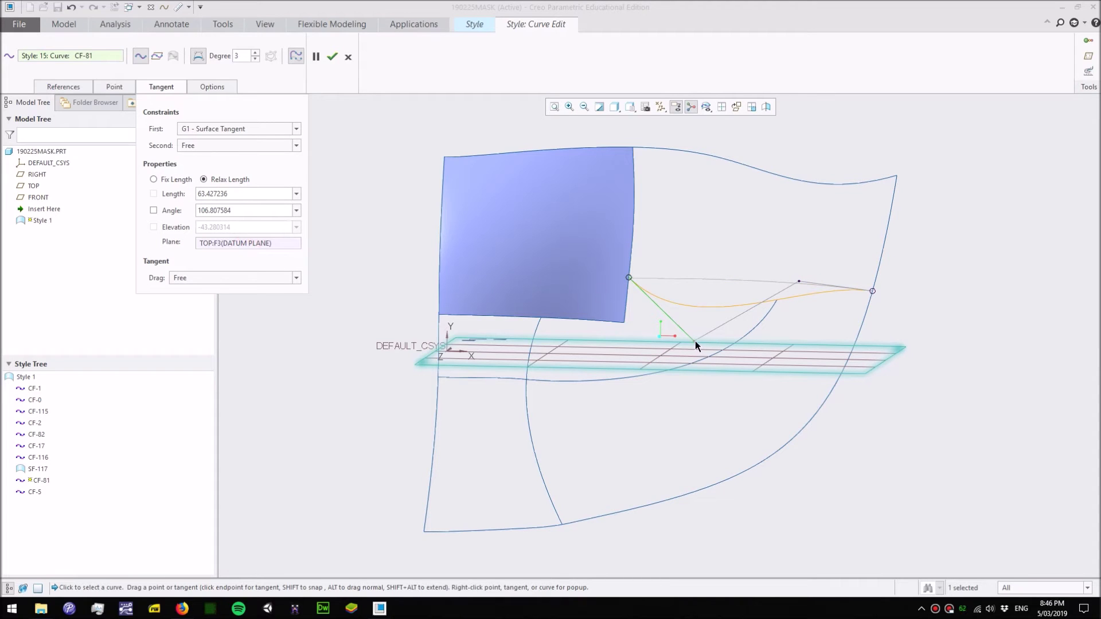
drag(695, 341, 704, 278)
middle_drag(704, 277, 701, 275)
drag(703, 277, 703, 280)
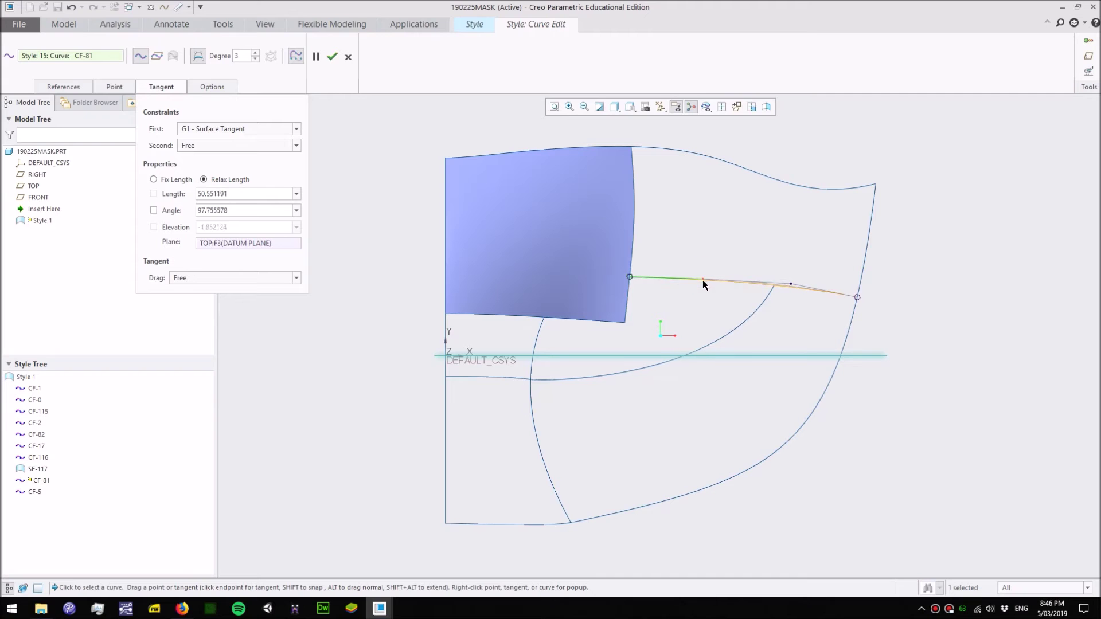
middle_drag(704, 280, 697, 348)
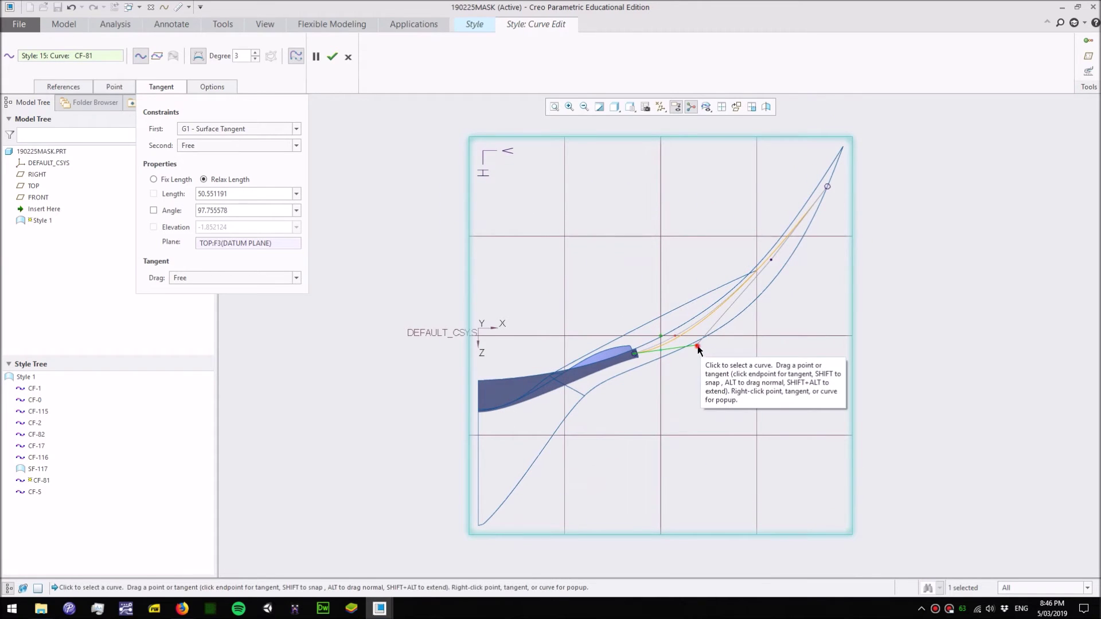
drag(697, 348, 688, 329)
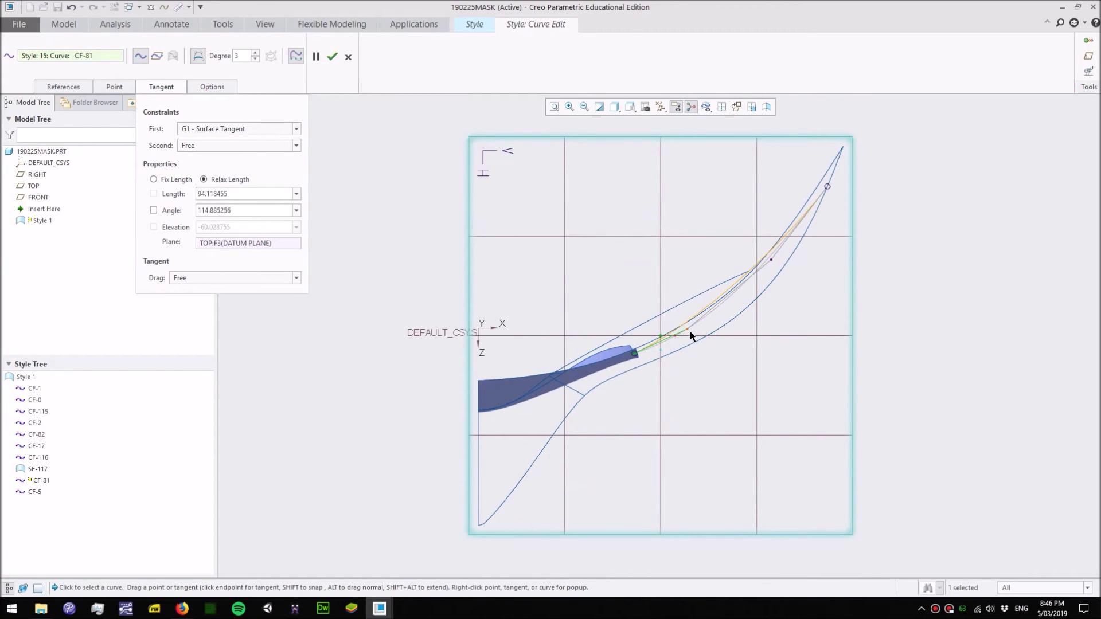
drag(770, 260, 780, 267)
click(333, 56)
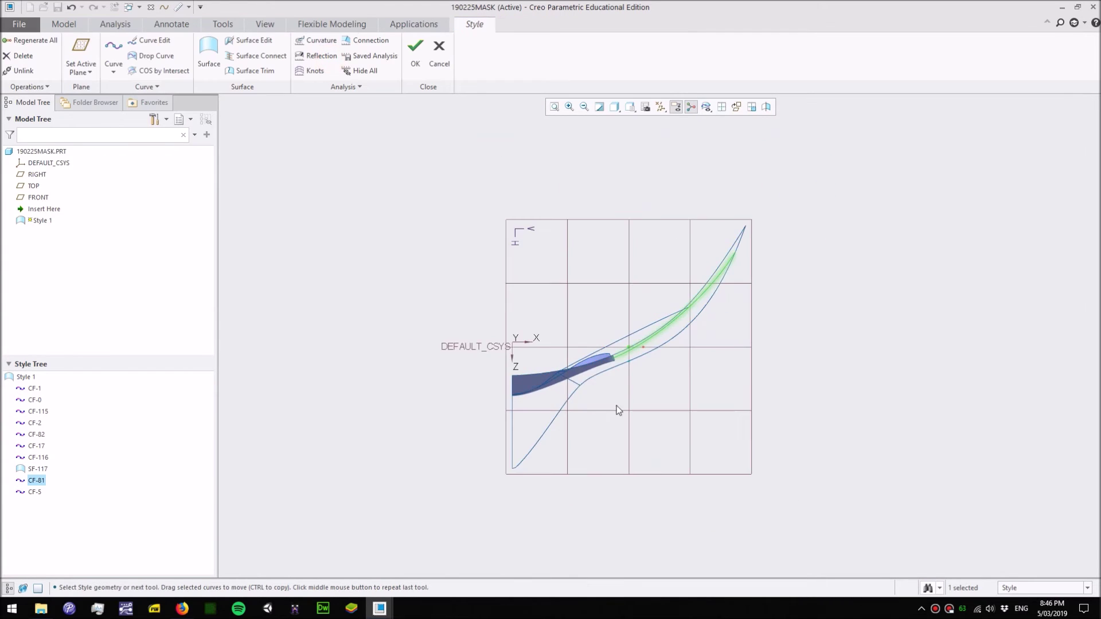
- Flatten CF-81's start tangent to horizontal once more in the standard view
middle_drag(617, 410, 571, 307)
key(ctrl+d)
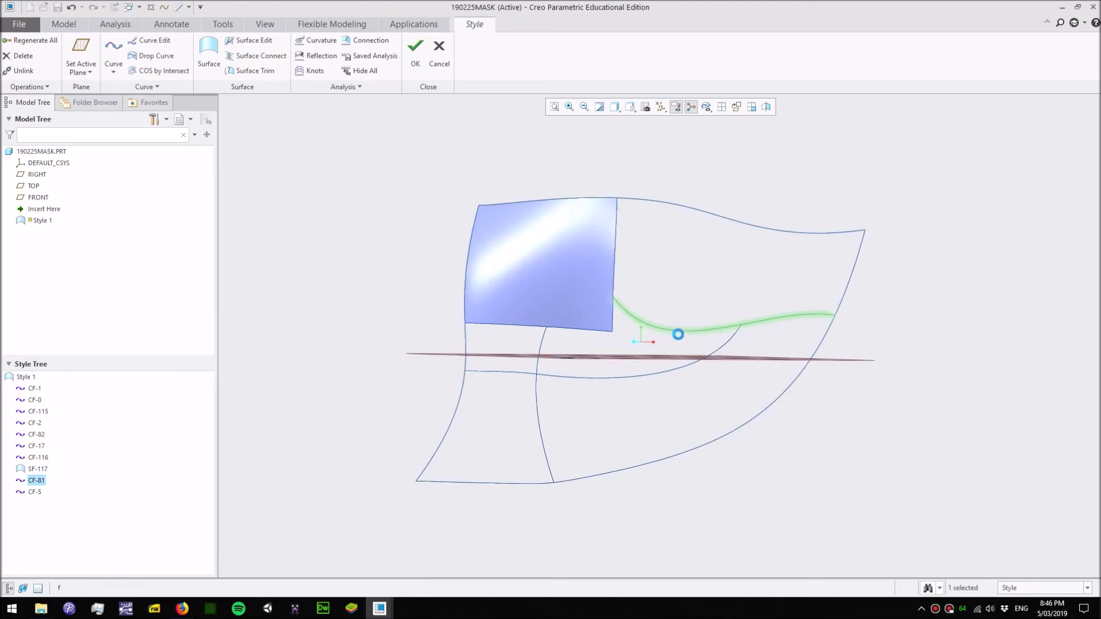
double_click(692, 319)
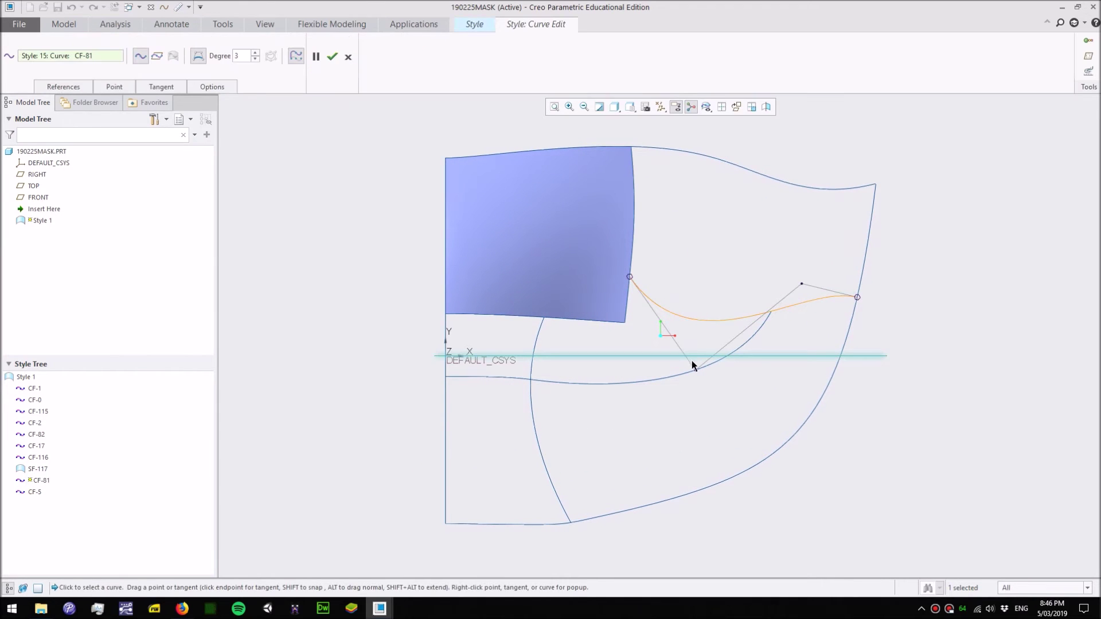
drag(693, 373, 700, 276)
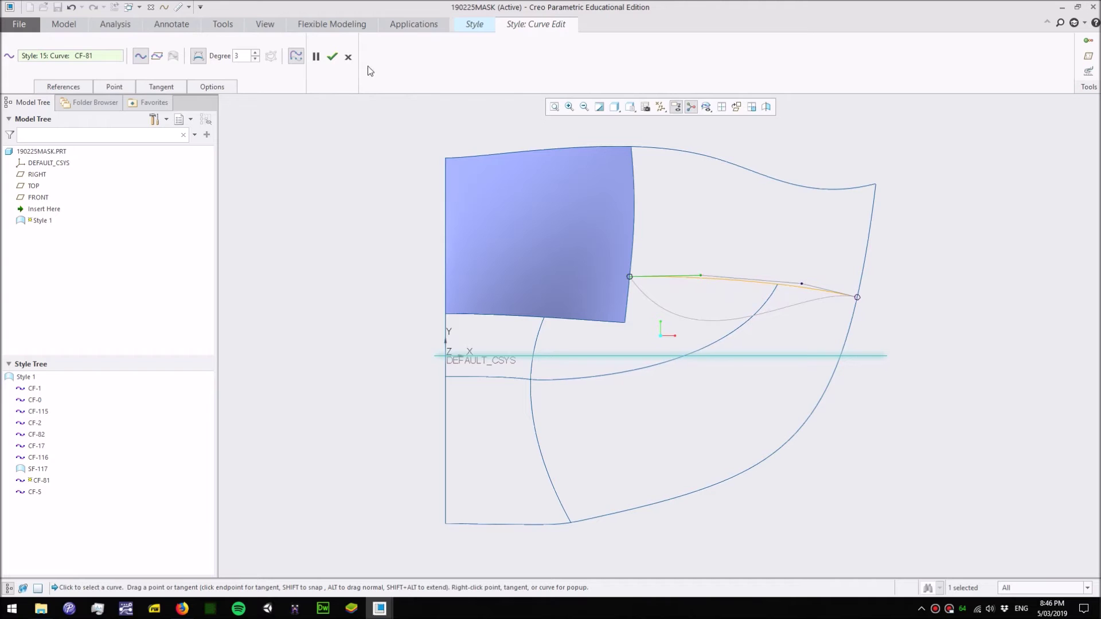
click(332, 56)
middle_drag(349, 205, 346, 308)
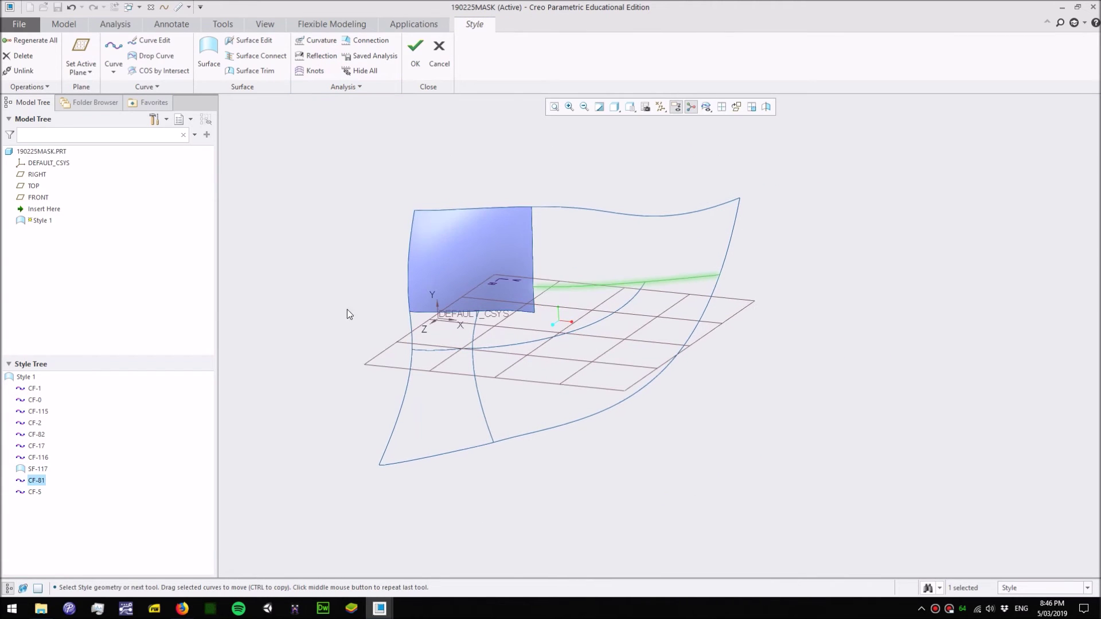
- Create SF-119 from the patch edge, CF-81, right and top edges, keeping G1 - Tangent
click(208, 52)
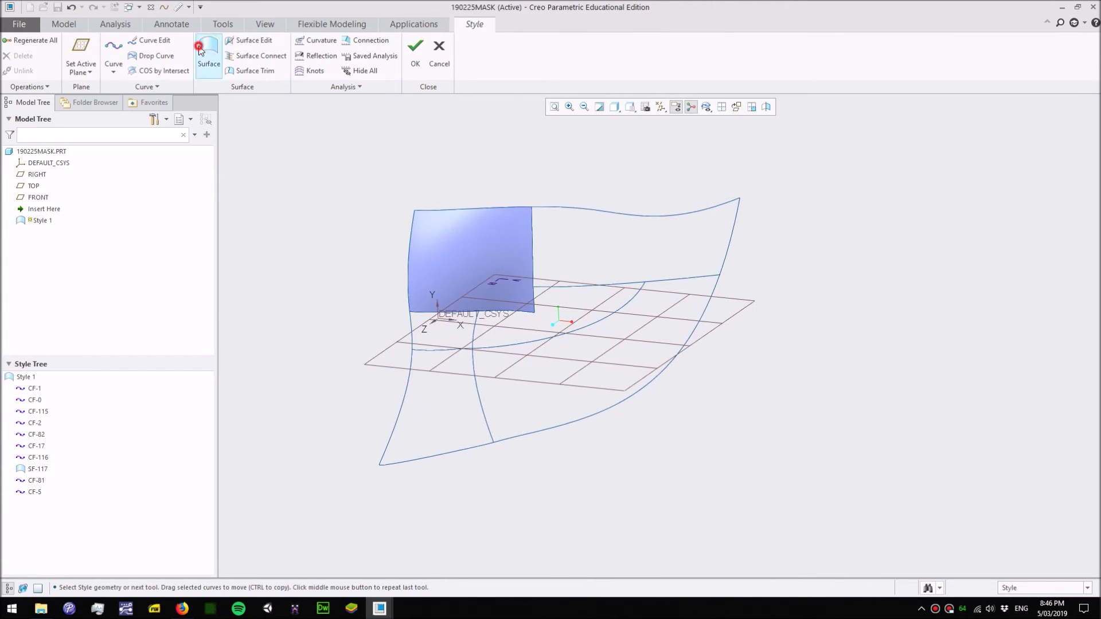
click(535, 255)
ctrl+click(642, 282)
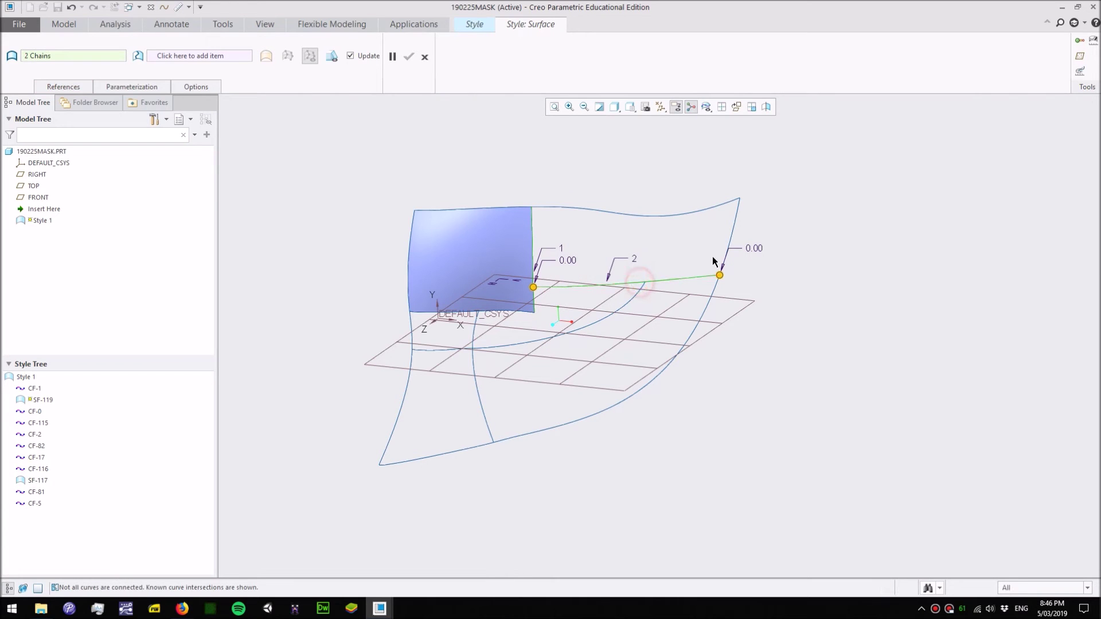
ctrl+click(724, 253)
ctrl+click(696, 217)
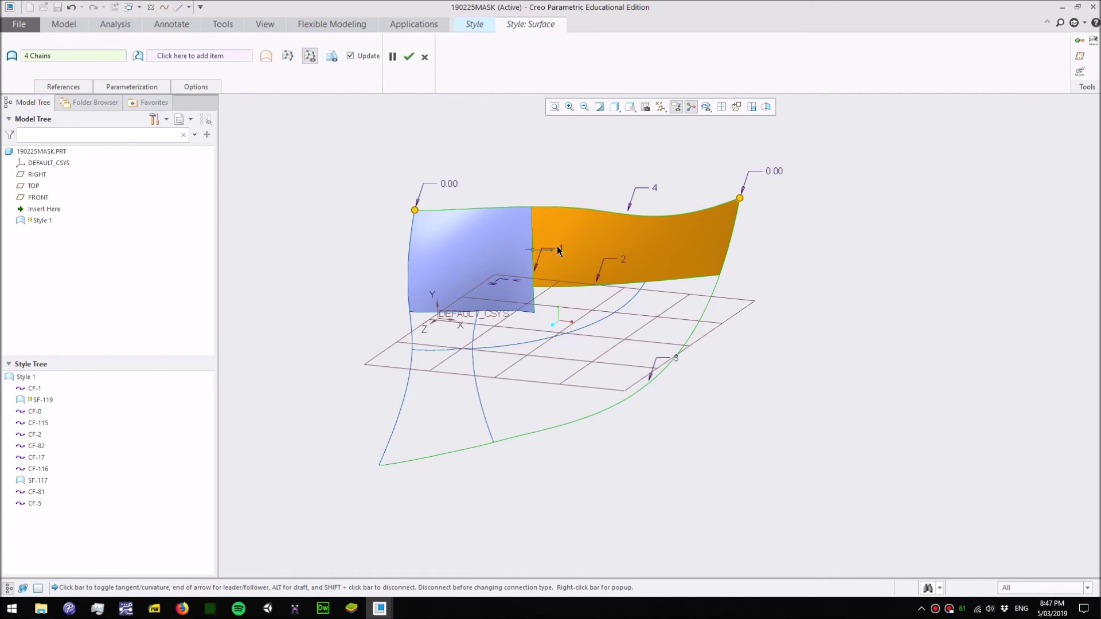
scroll(536, 256, down, 2)
right_click(530, 247)
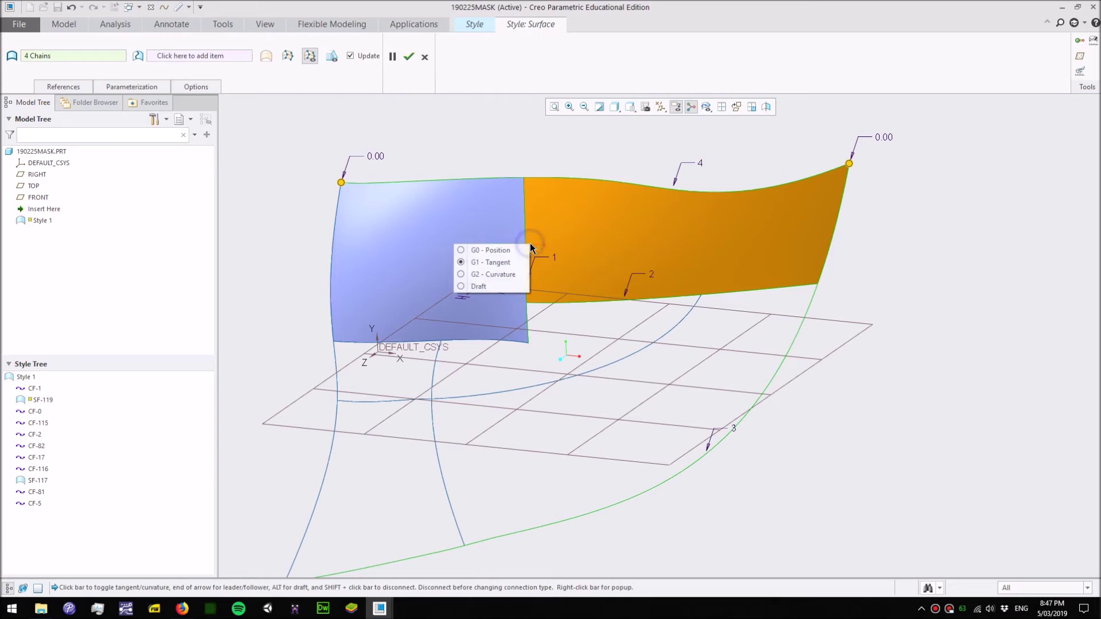
click(520, 132)
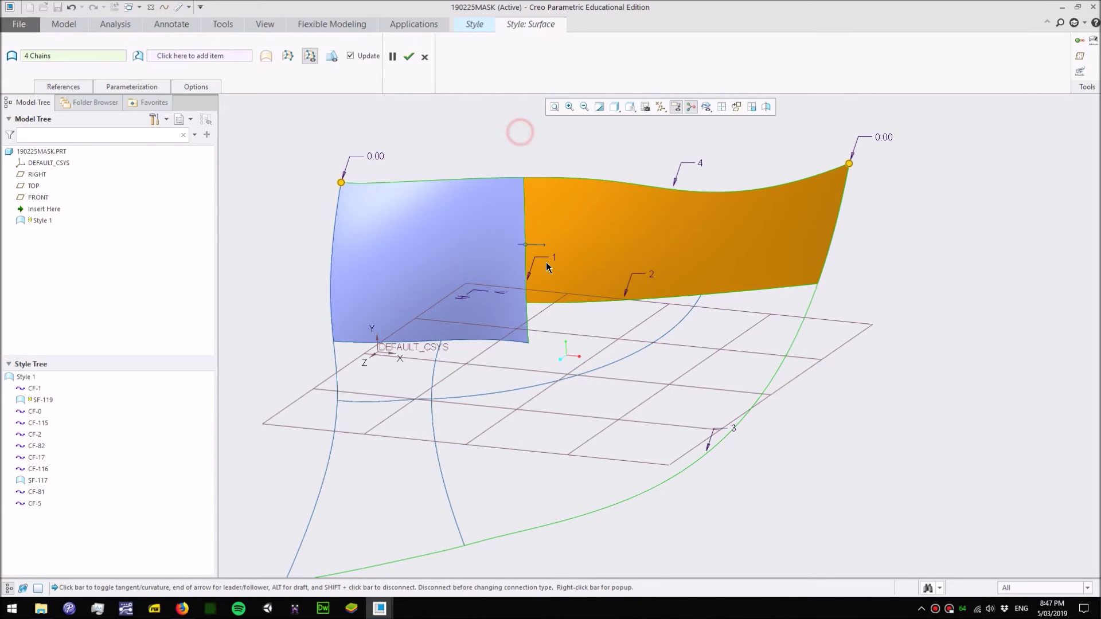
scroll(546, 263, down, 3)
click(409, 56)
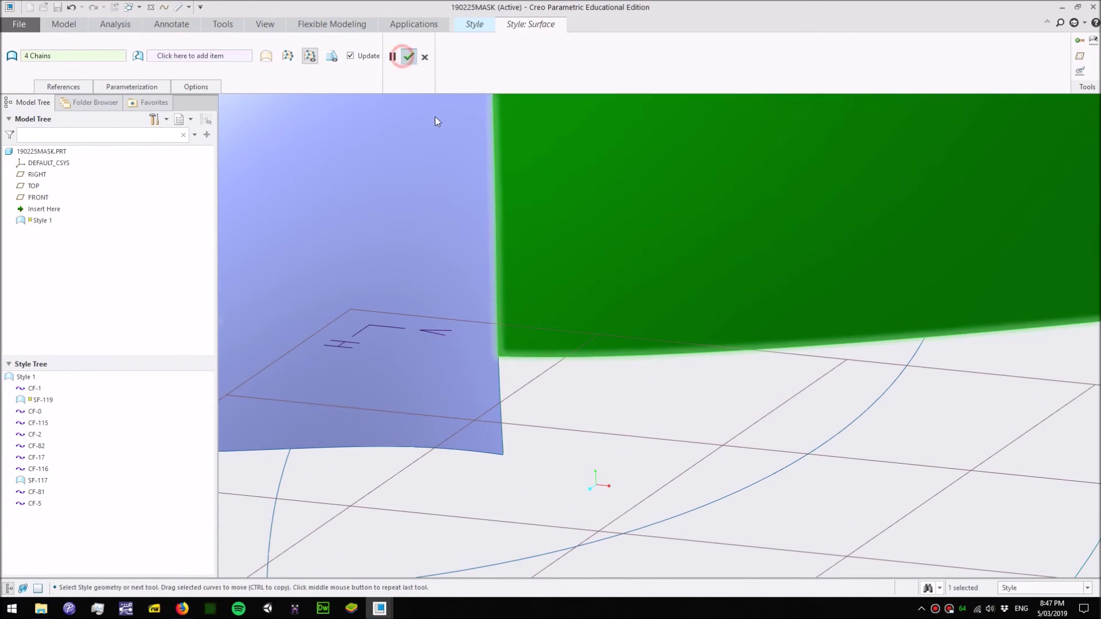
- Orbit around the new patch and inspect the vertical curve below it
scroll(501, 262, up, 5)
click(526, 302)
middle_drag(526, 304, 459, 331)
scroll(476, 313, down, 2)
click(507, 293)
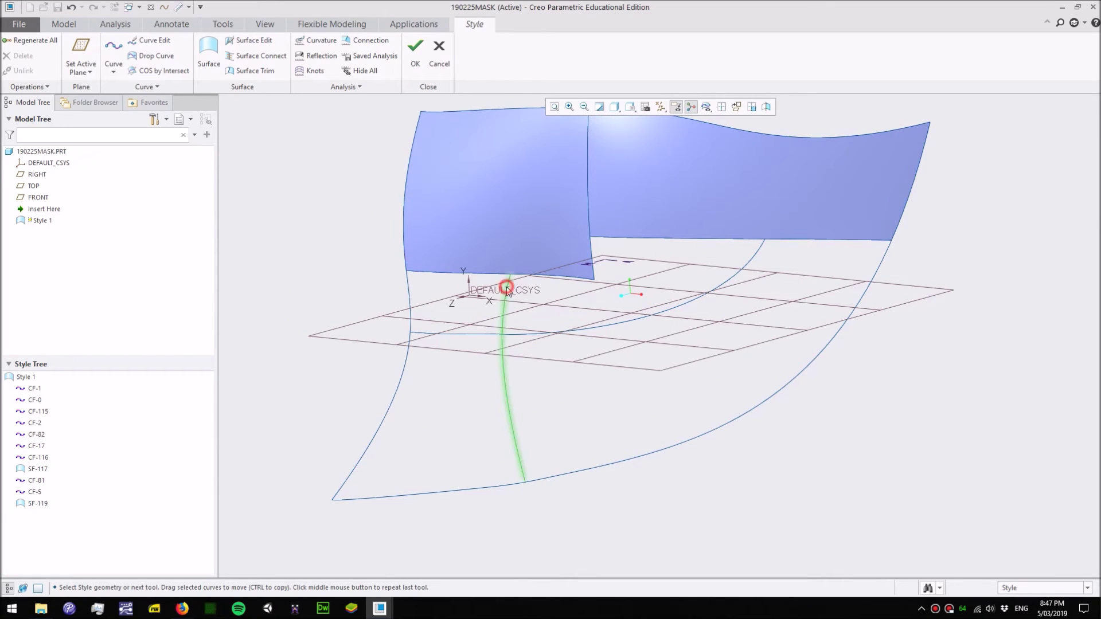
click(481, 294)
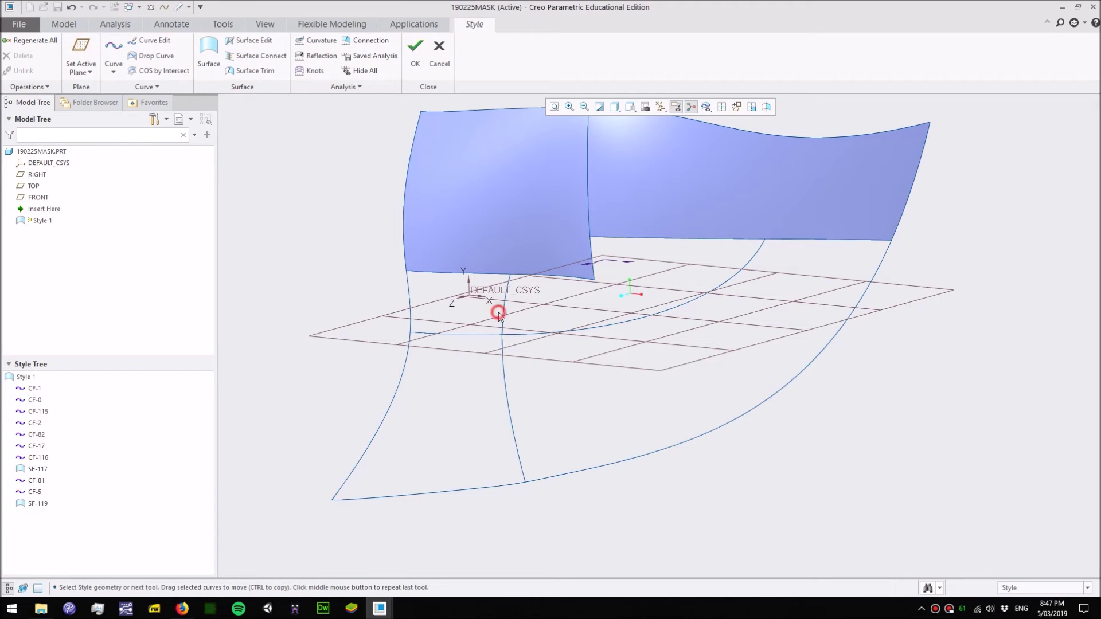
- Create patch SF-120 from the horizontal curve, middle vertical curve and upper patch edge, G1-tangent
double_click(500, 315)
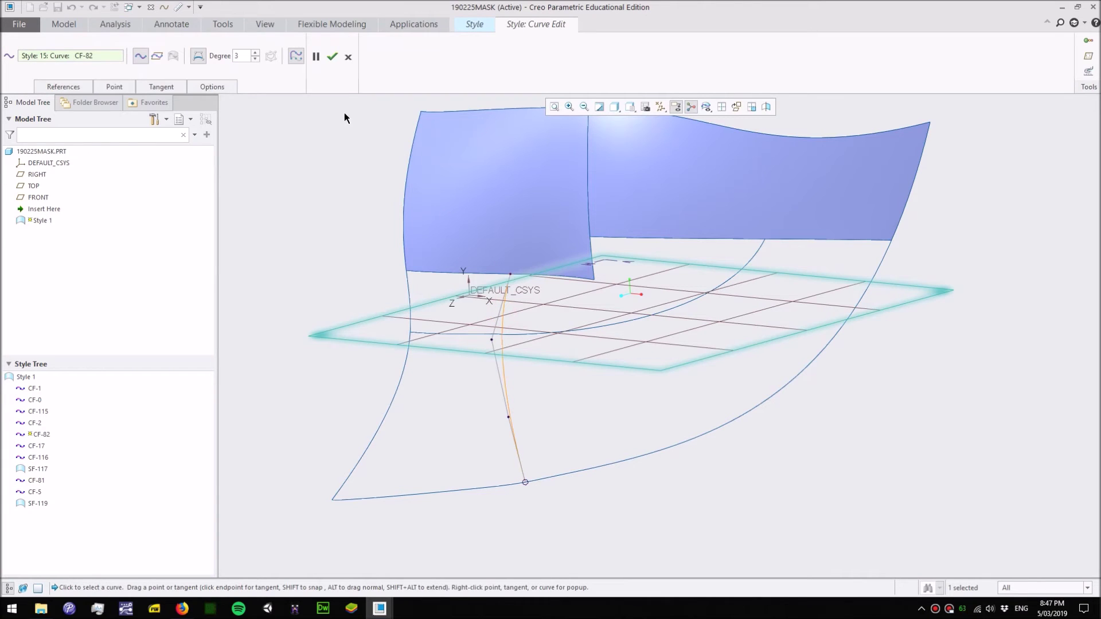
click(335, 58)
click(209, 55)
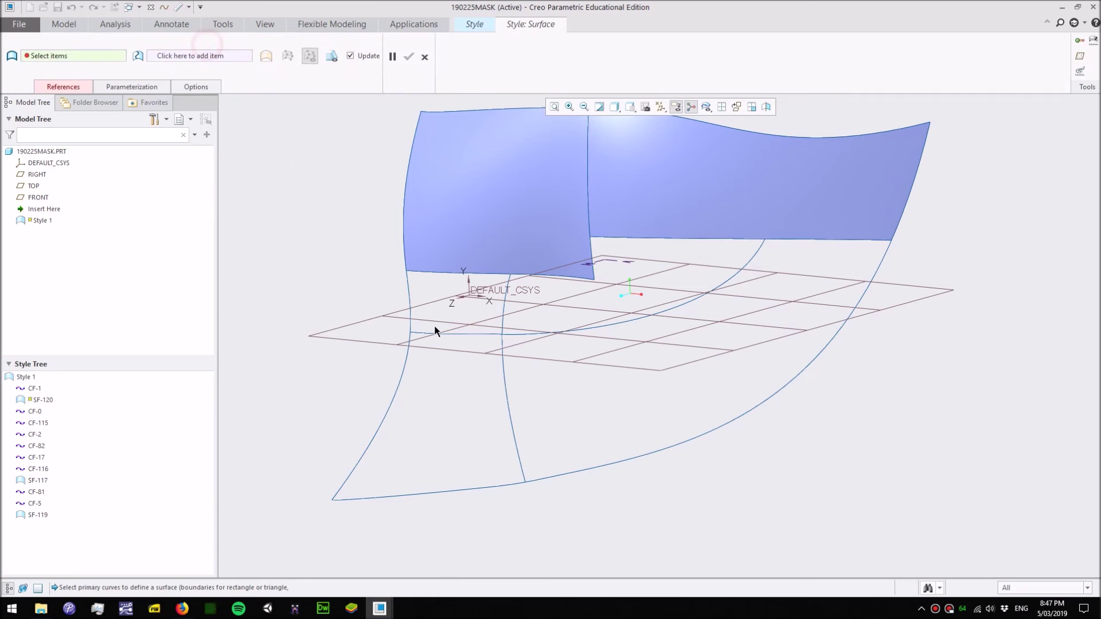
click(445, 332)
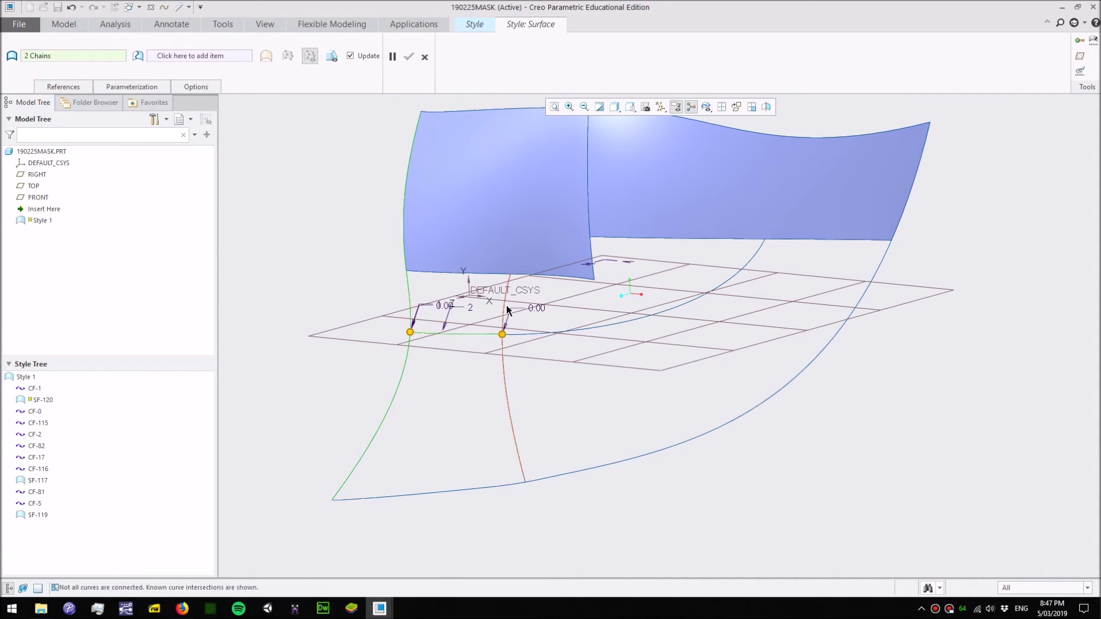
ctrl+click(503, 304)
ctrl+click(493, 275)
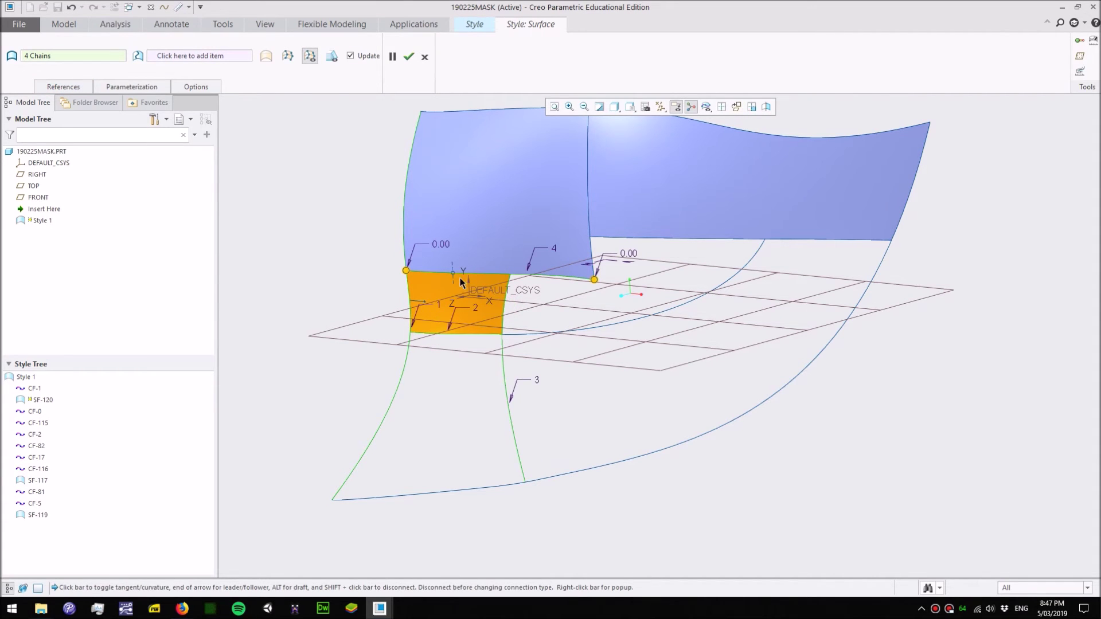
scroll(461, 280, up, 3)
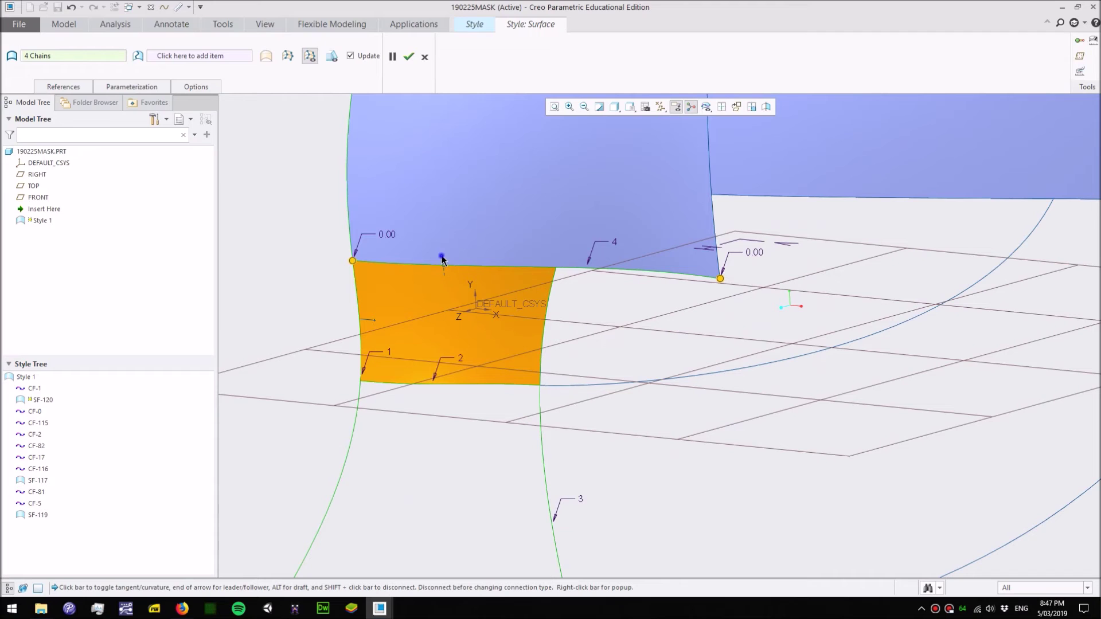
right_click(443, 259)
click(414, 274)
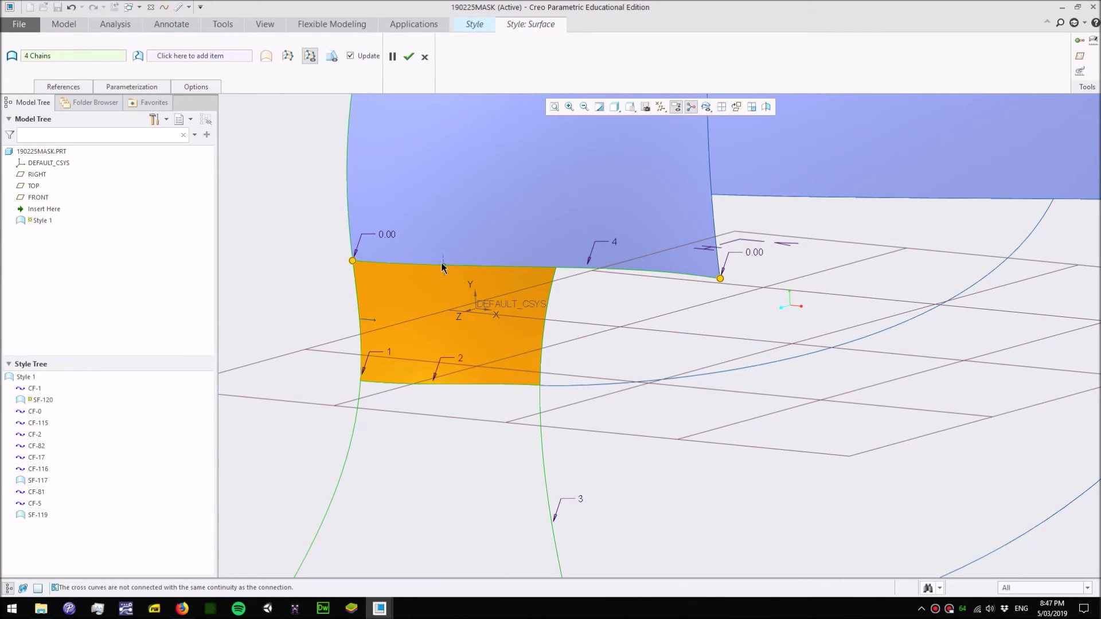
click(408, 57)
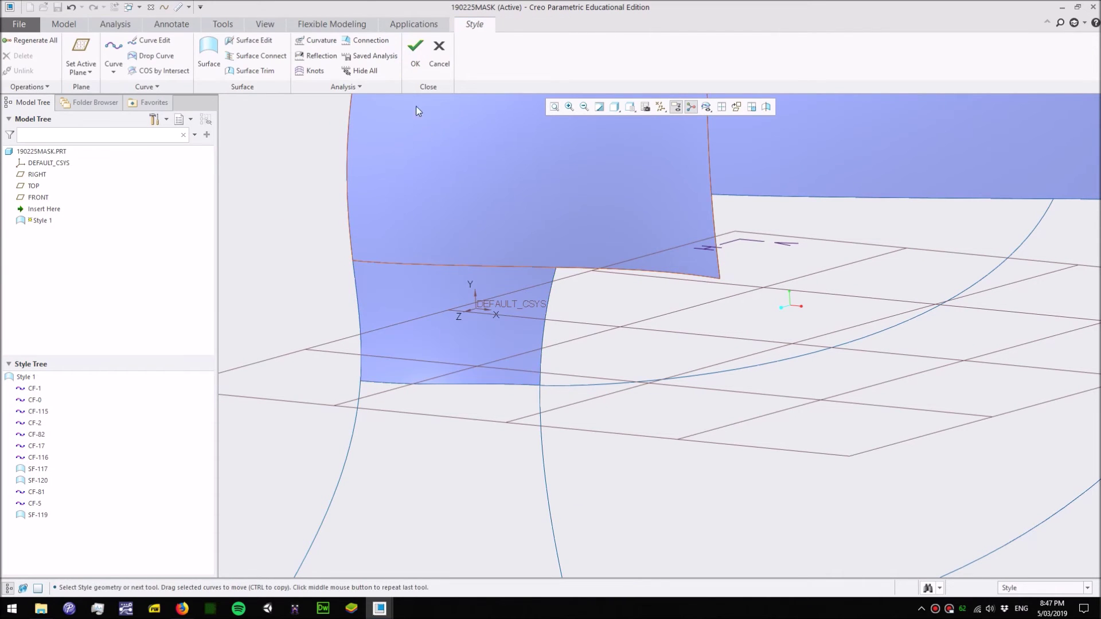
click(415, 52)
- Box-select all Style surfaces and curves, hide them, then undo the hide
scroll(484, 296, up, 3)
scroll(469, 398, down, 1)
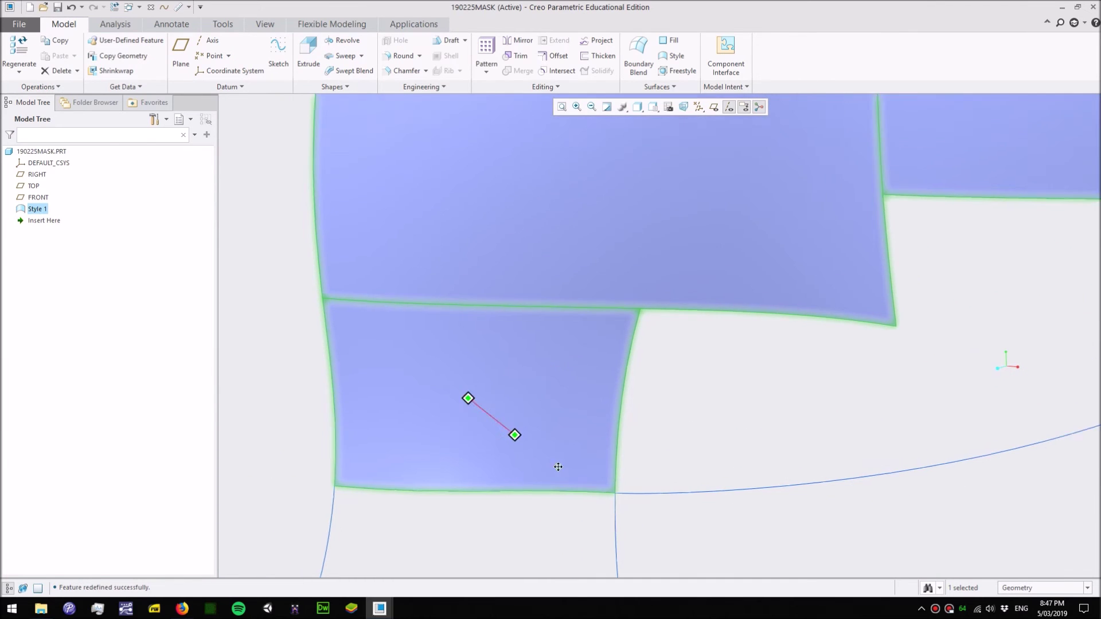
mouse_move(558, 467)
middle_down()
mouse_move(545, 388)
mouse_move(531, 456)
mouse_move(555, 372)
middle_up()
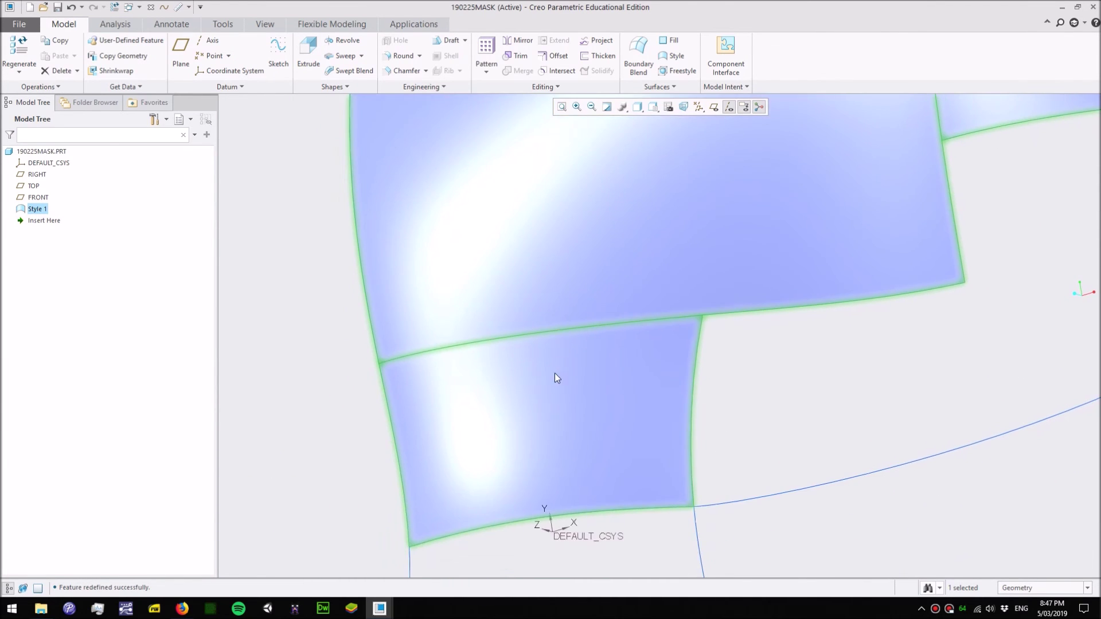
scroll(548, 387, down, 4)
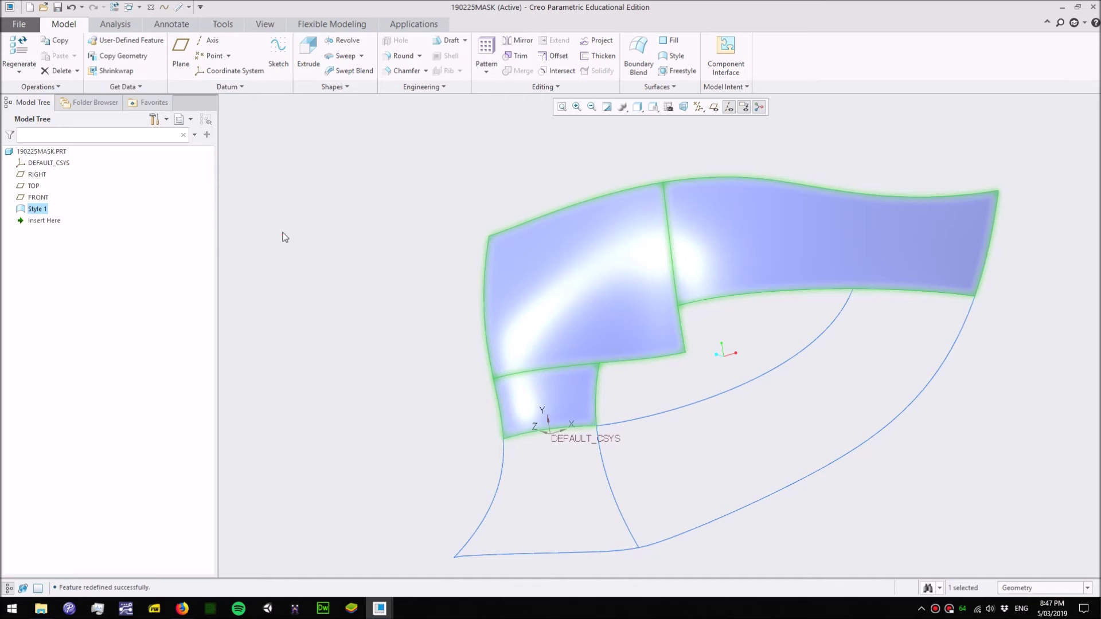
scroll(361, 222, down, 2)
drag(337, 195, 790, 424)
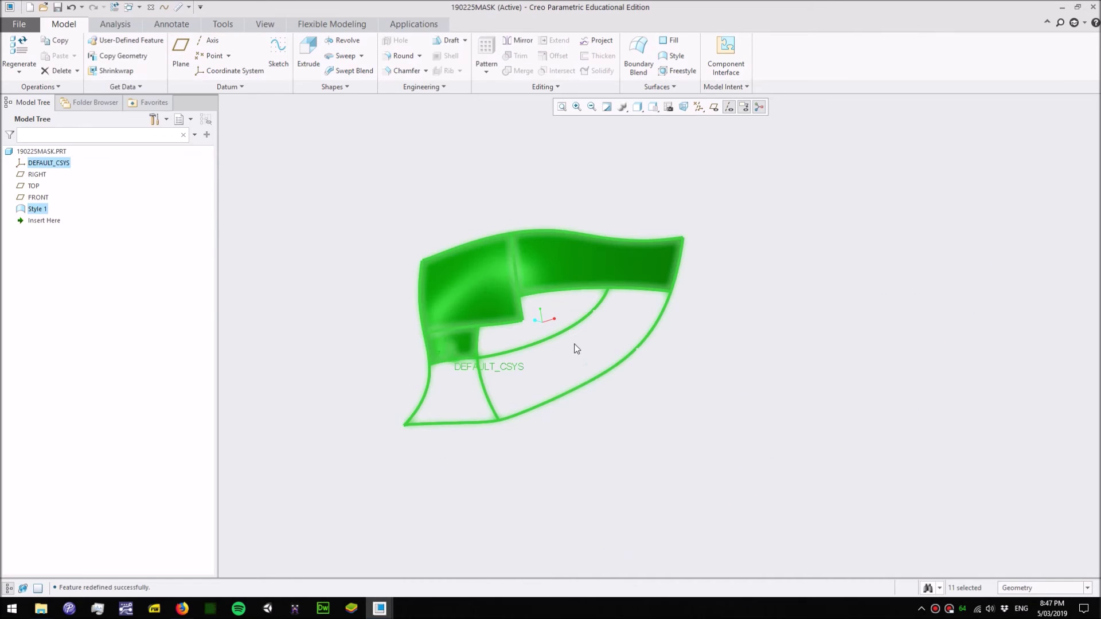
right_click(508, 352)
click(424, 330)
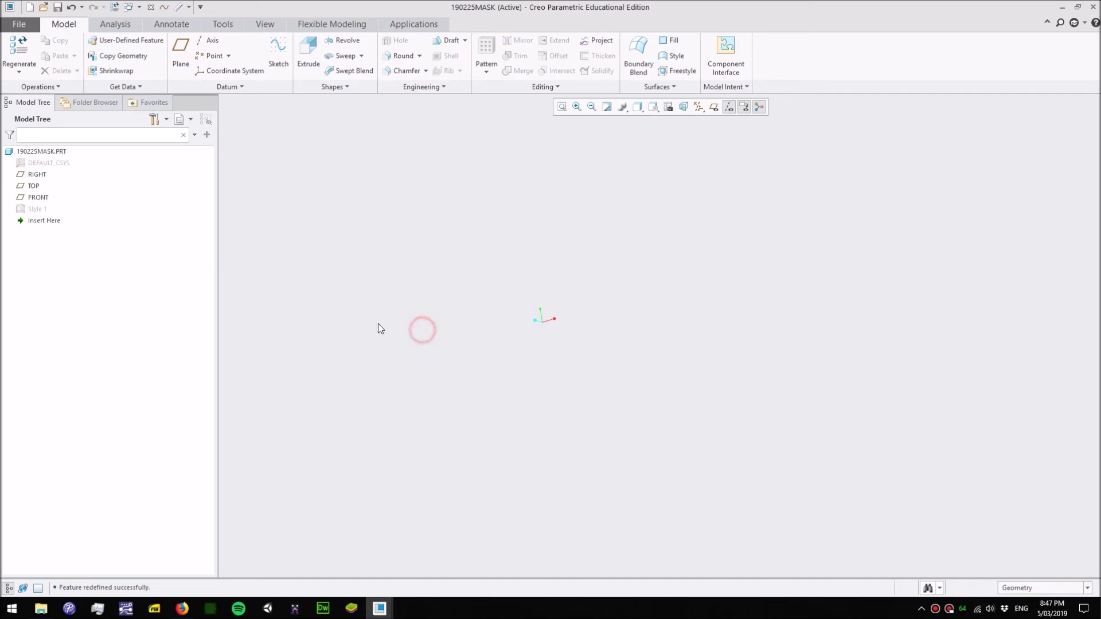
key(ctrl+z)
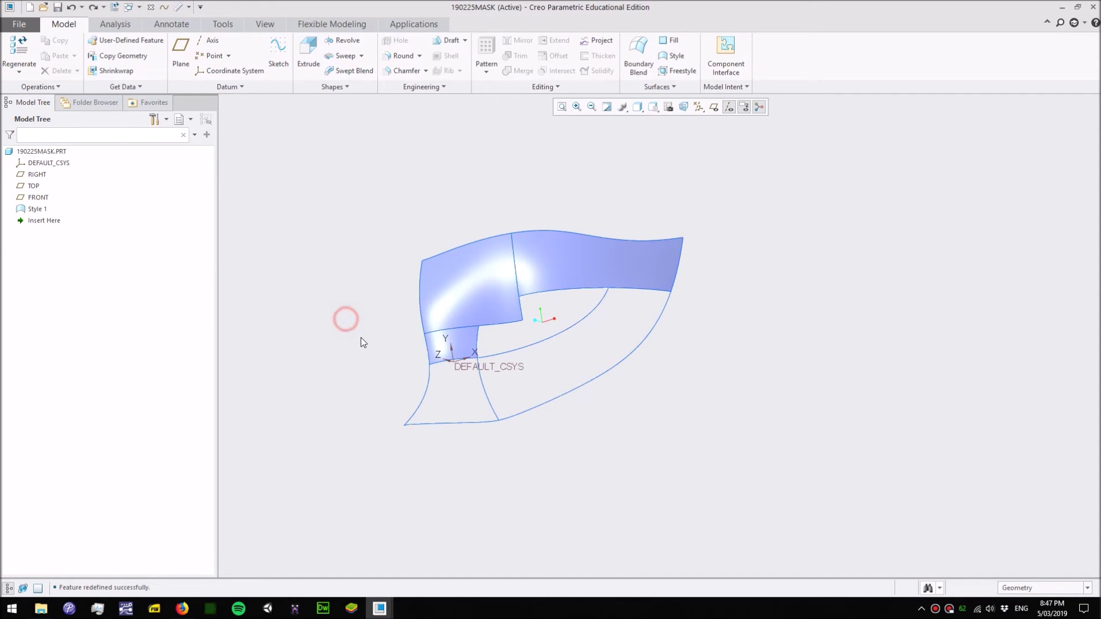
scroll(481, 354, down, 3)
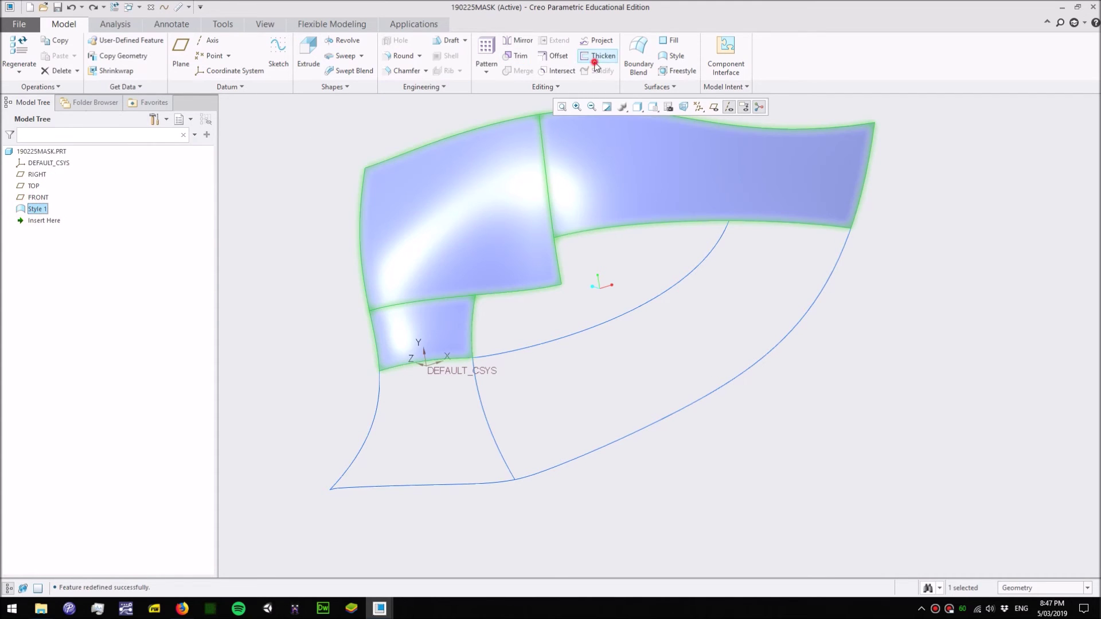
click(602, 55)
- Accept the Thicken preview to create Thicken 1 and orbit to inspect the solid mask
middle_drag(496, 319, 549, 295)
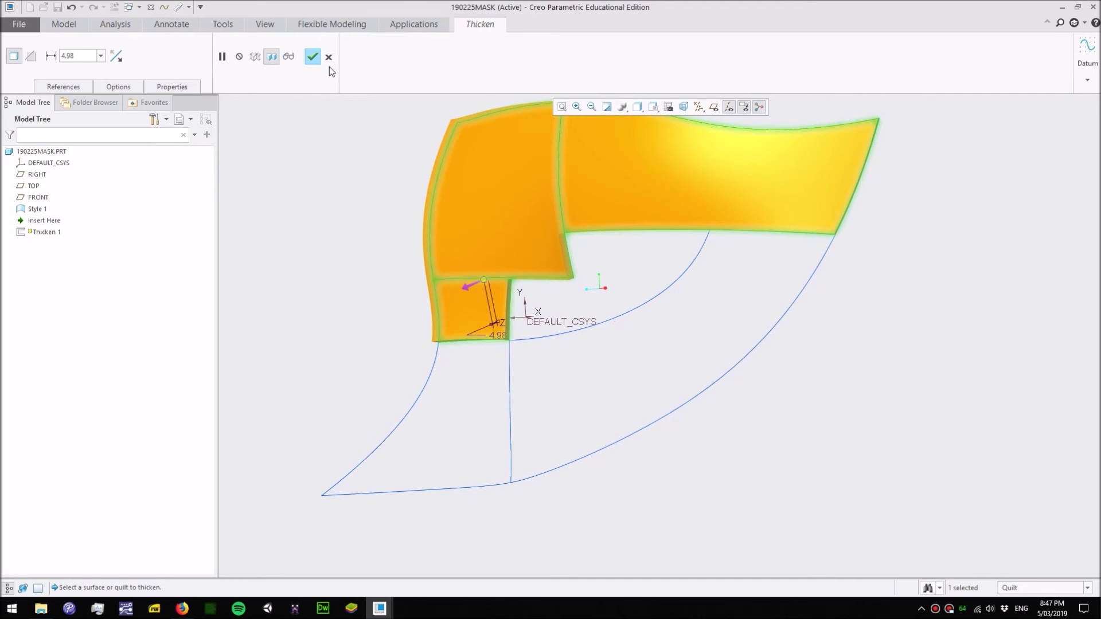
click(313, 56)
click(361, 199)
scroll(533, 315, up, 3)
middle_drag(533, 315, 502, 403)
scroll(627, 319, up, 5)
middle_drag(627, 319, 513, 357)
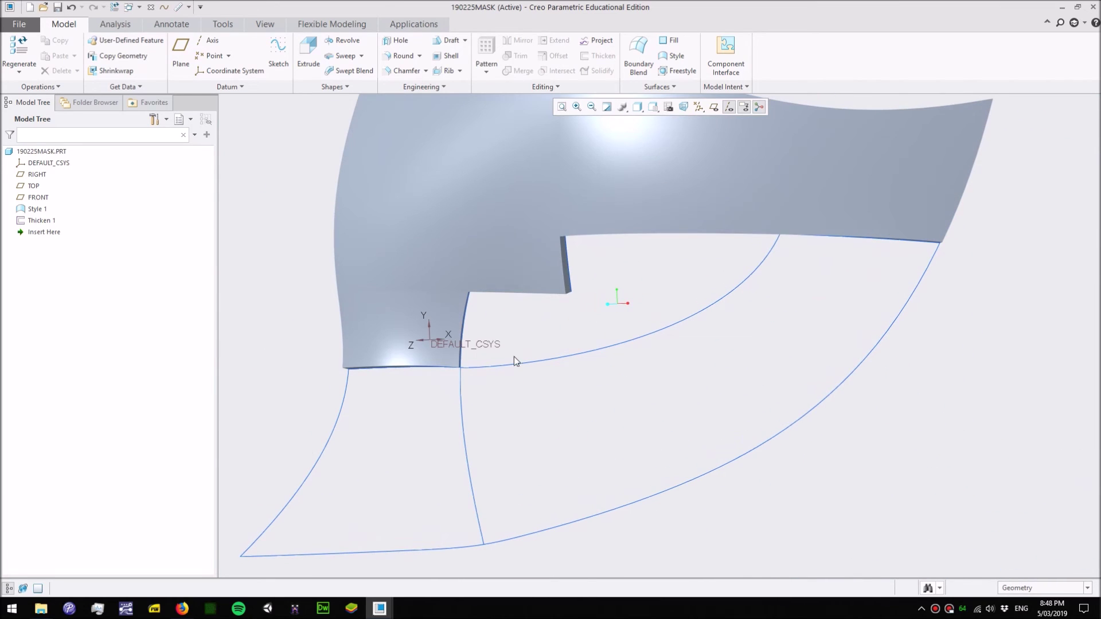
right_click(59, 222)
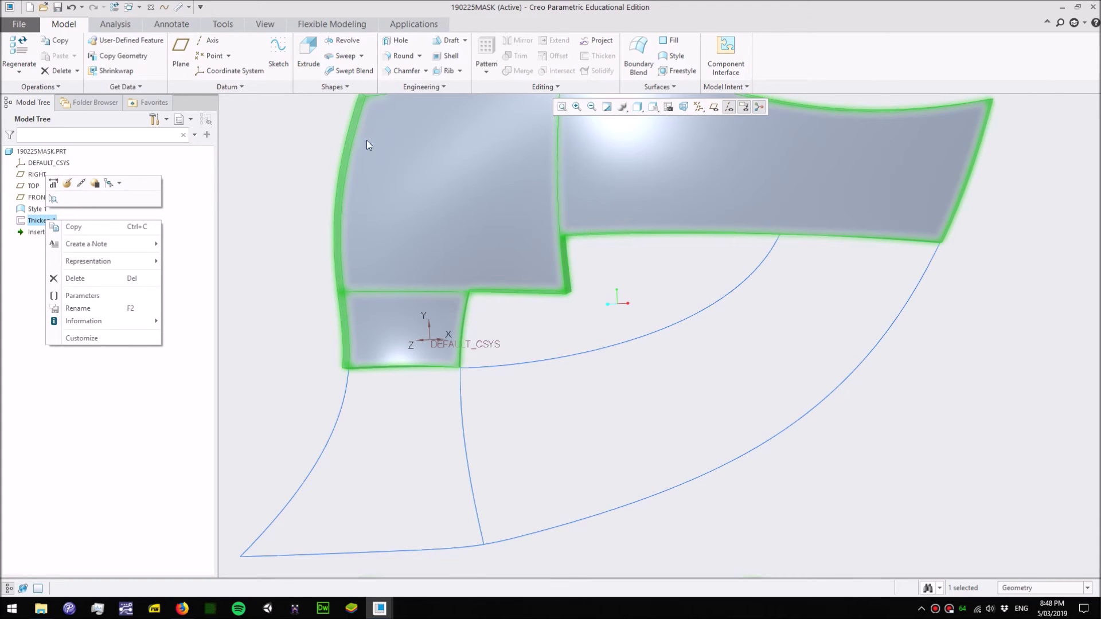
- Delete Thicken 1 and reopen the Style 1 feature for editing
click(84, 278)
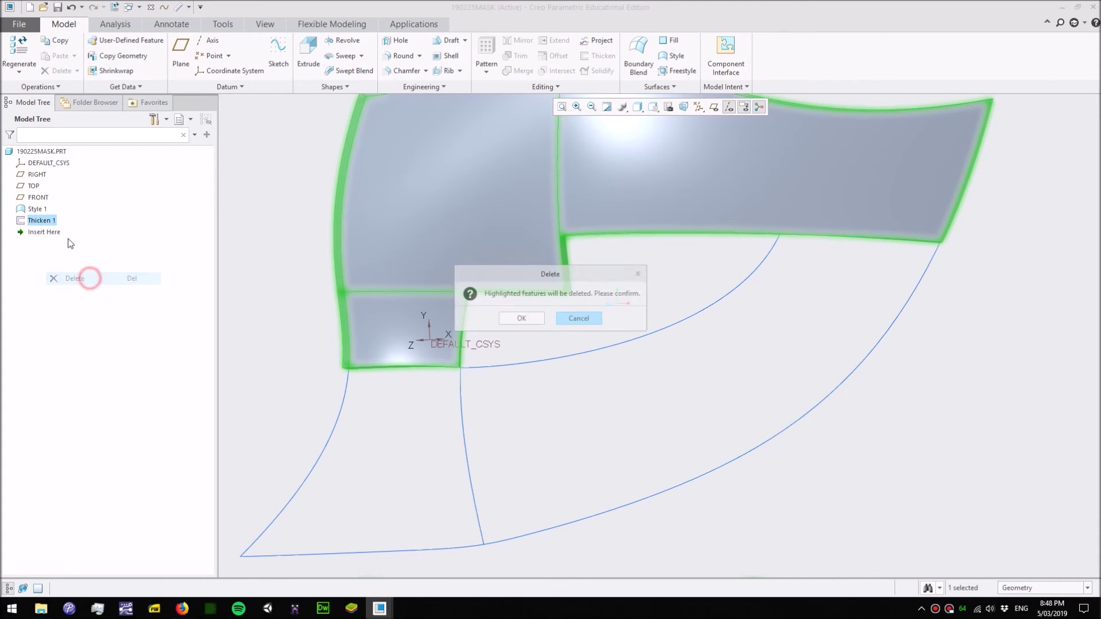
click(522, 318)
right_click(36, 209)
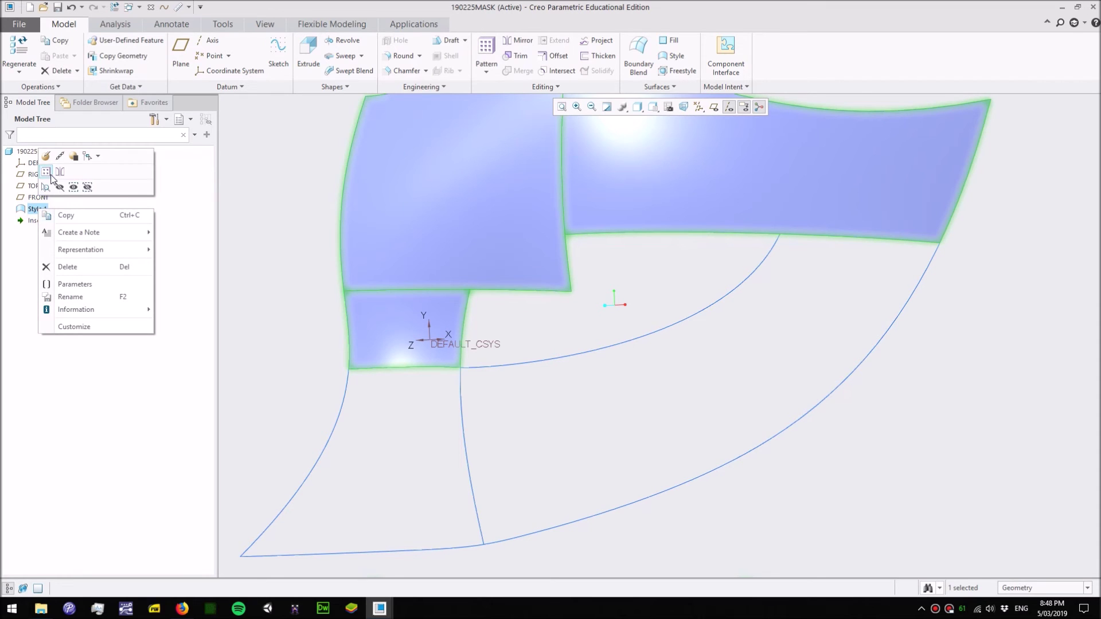
click(46, 172)
- Delete the small lower surface patch SF-120
middle_drag(372, 344, 434, 368)
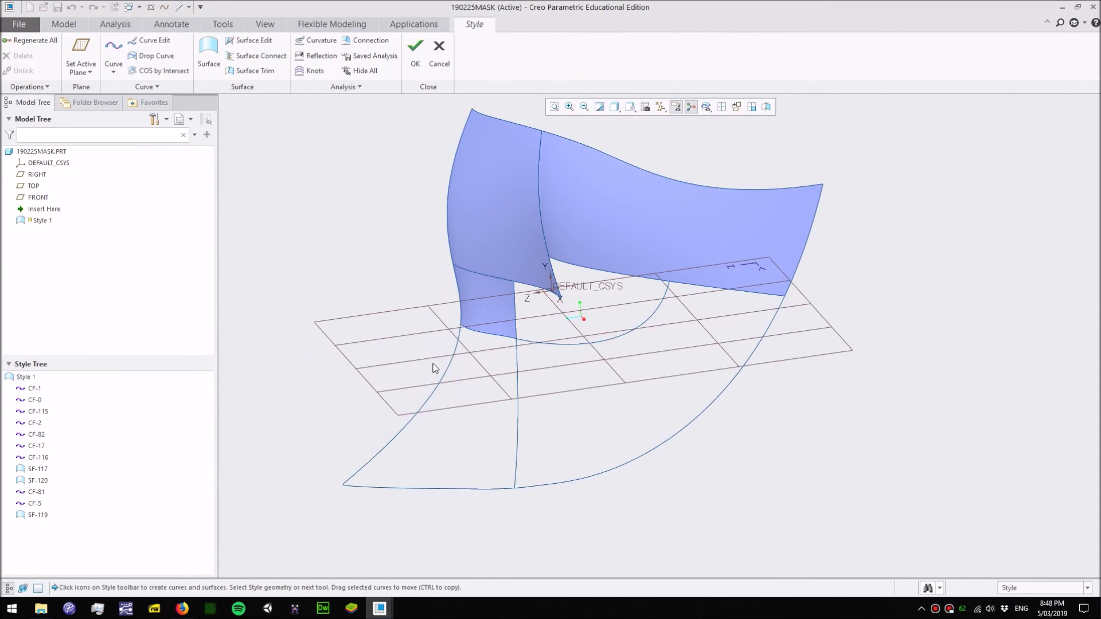
scroll(494, 332, up, 5)
click(411, 304)
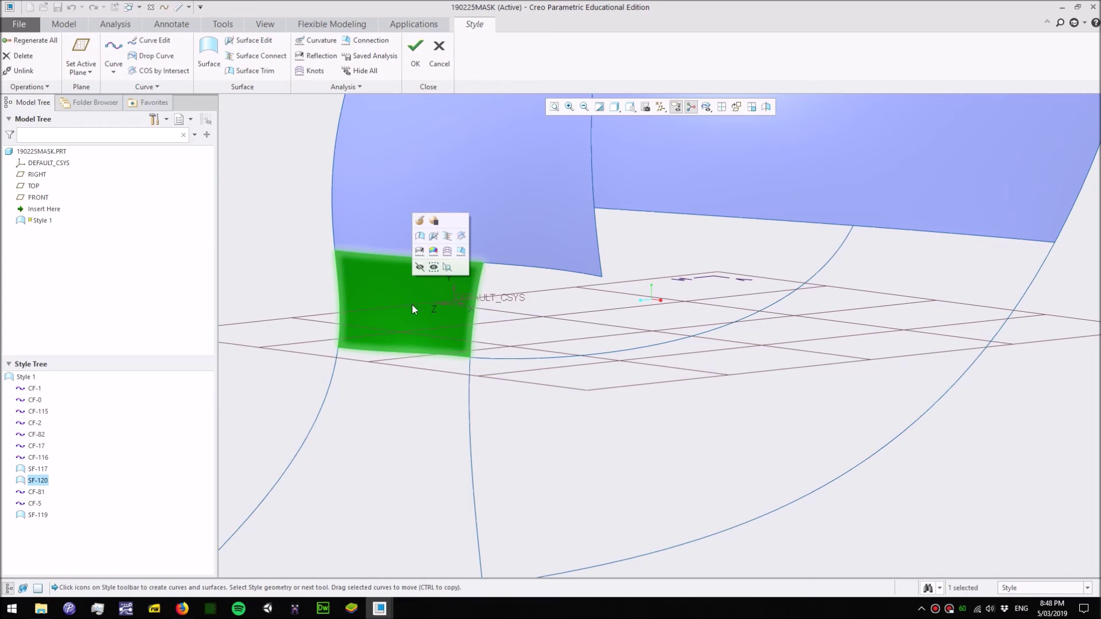
key(Delete)
click(546, 321)
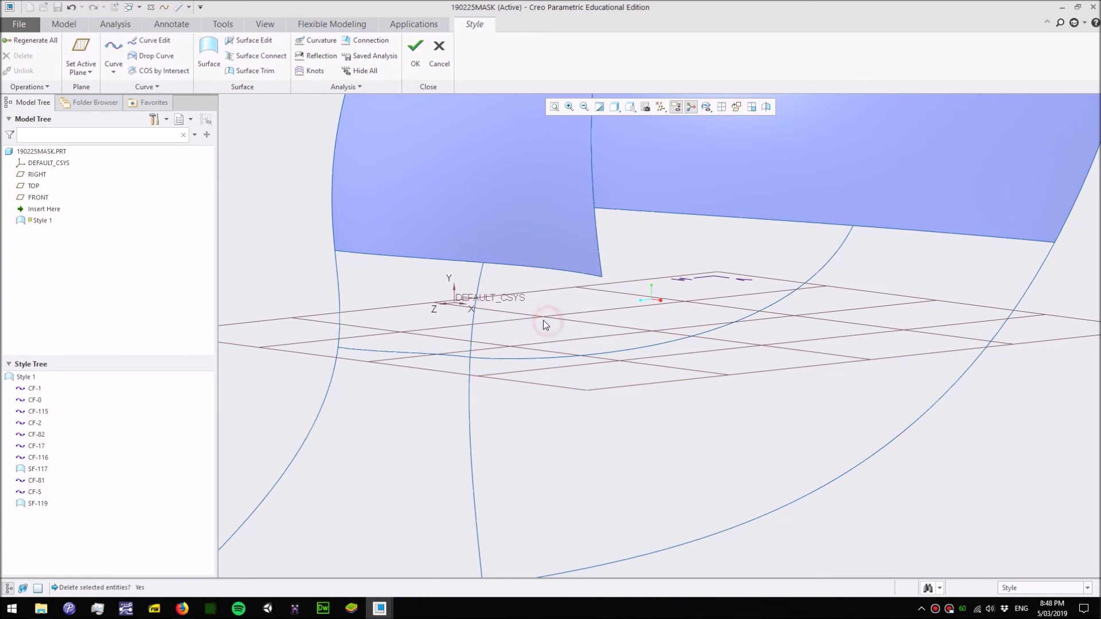
- Try setting curve CF-82's top end to G1 - Surface Tangent and accept the edit
double_click(480, 278)
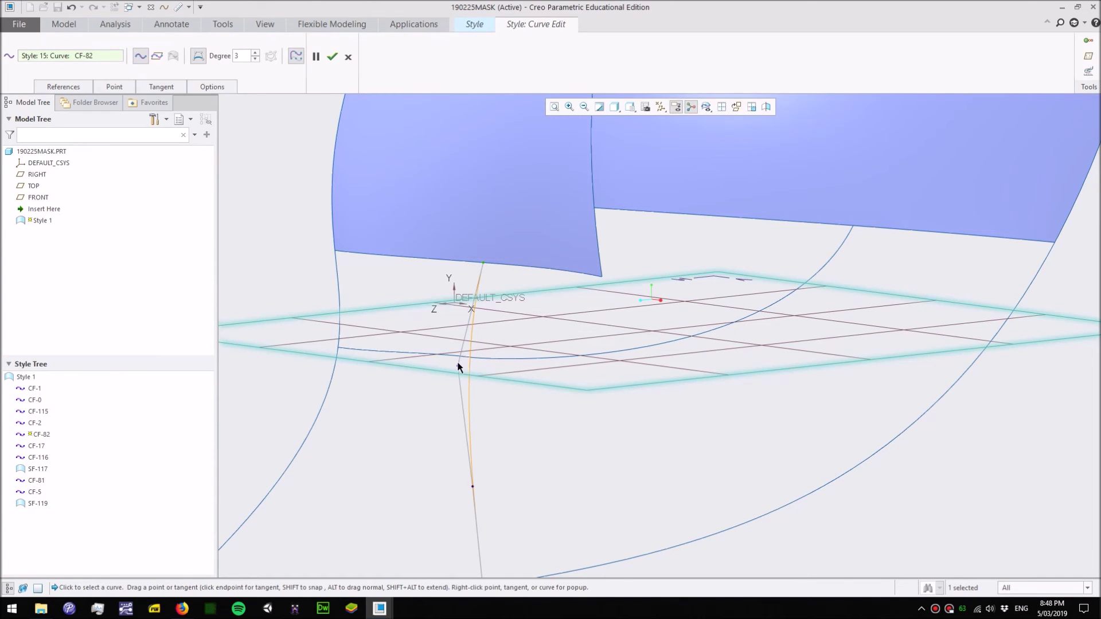
click(458, 366)
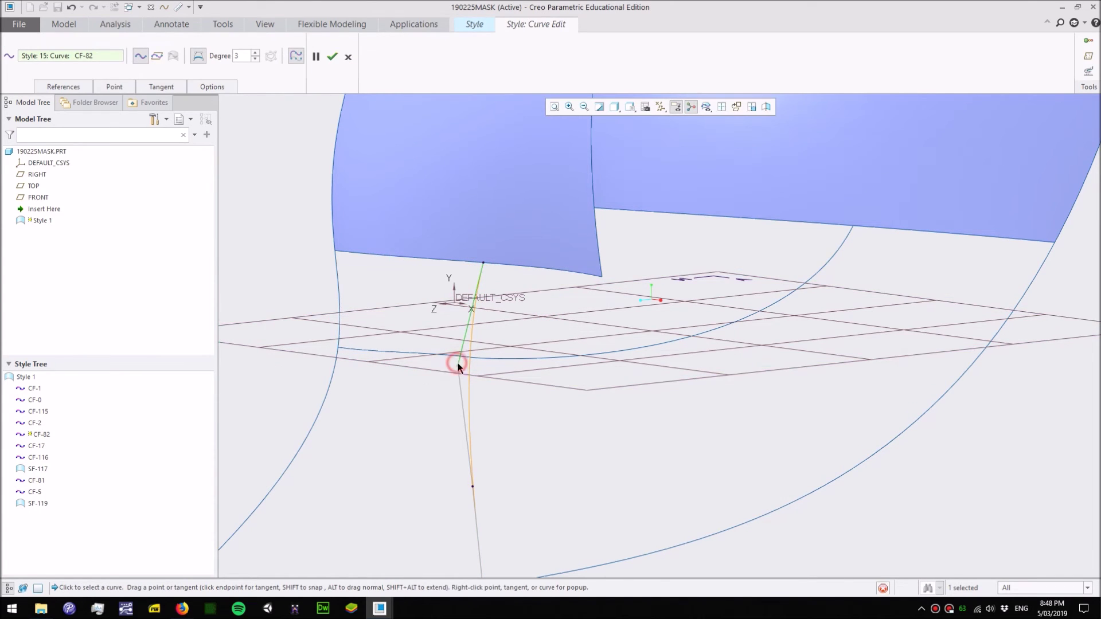
click(161, 86)
click(198, 127)
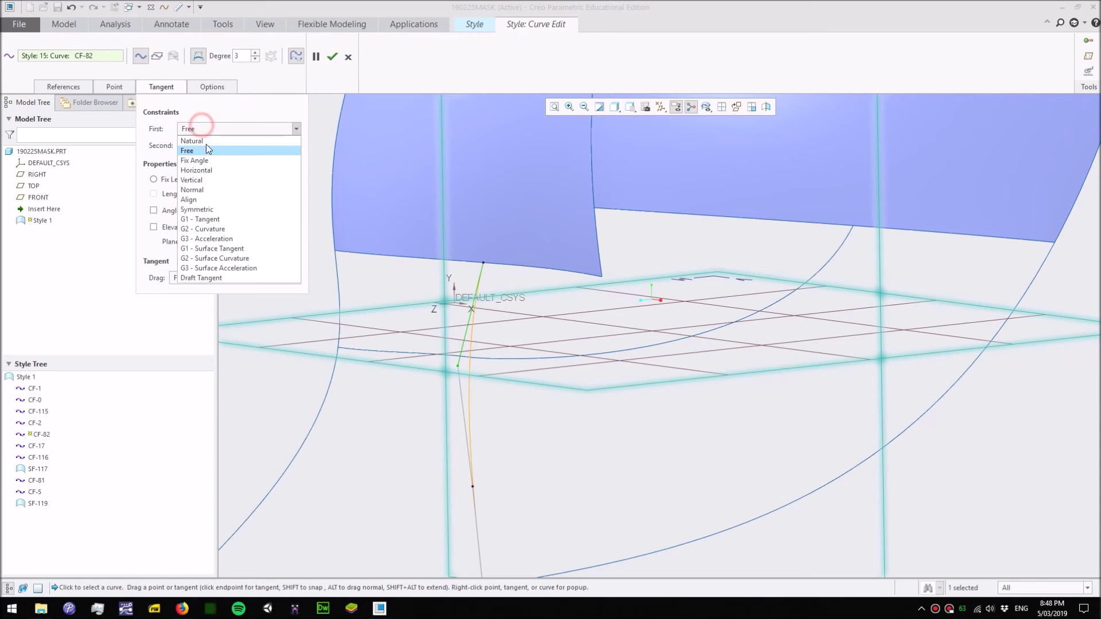
click(237, 249)
key(ctrl+d)
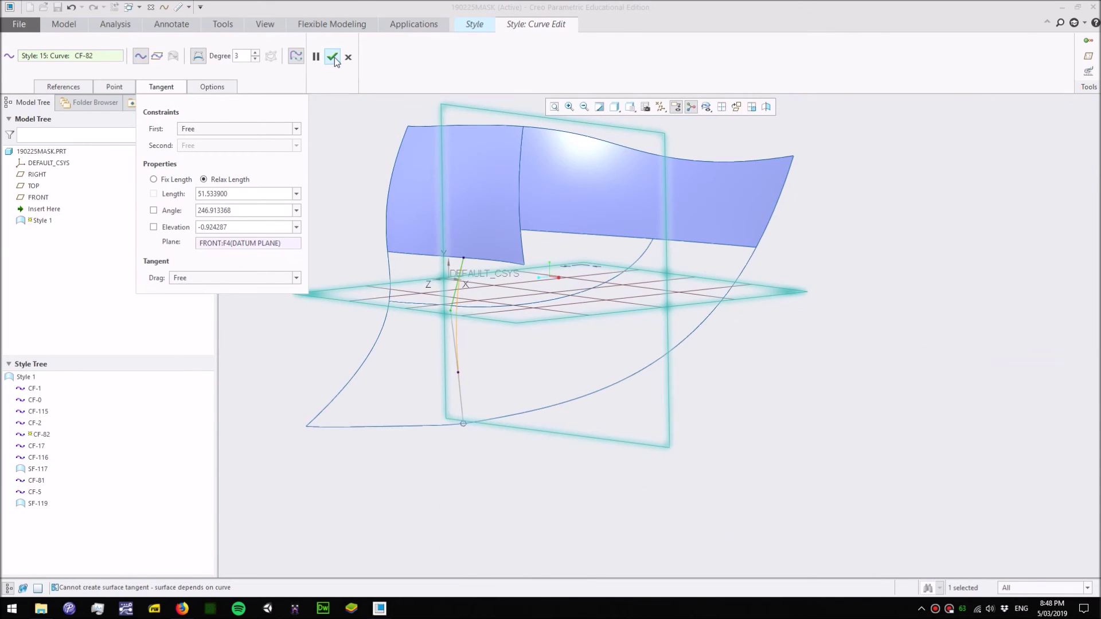
click(333, 57)
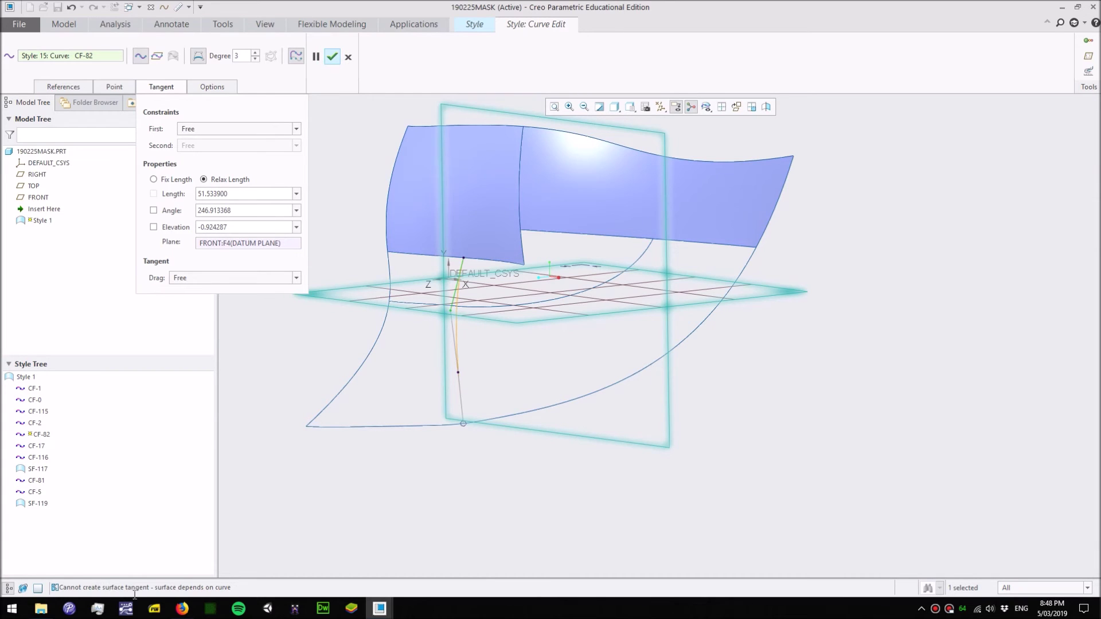
- Detach the linked point on edge curve CF-116 and accept the edit
click(330, 58)
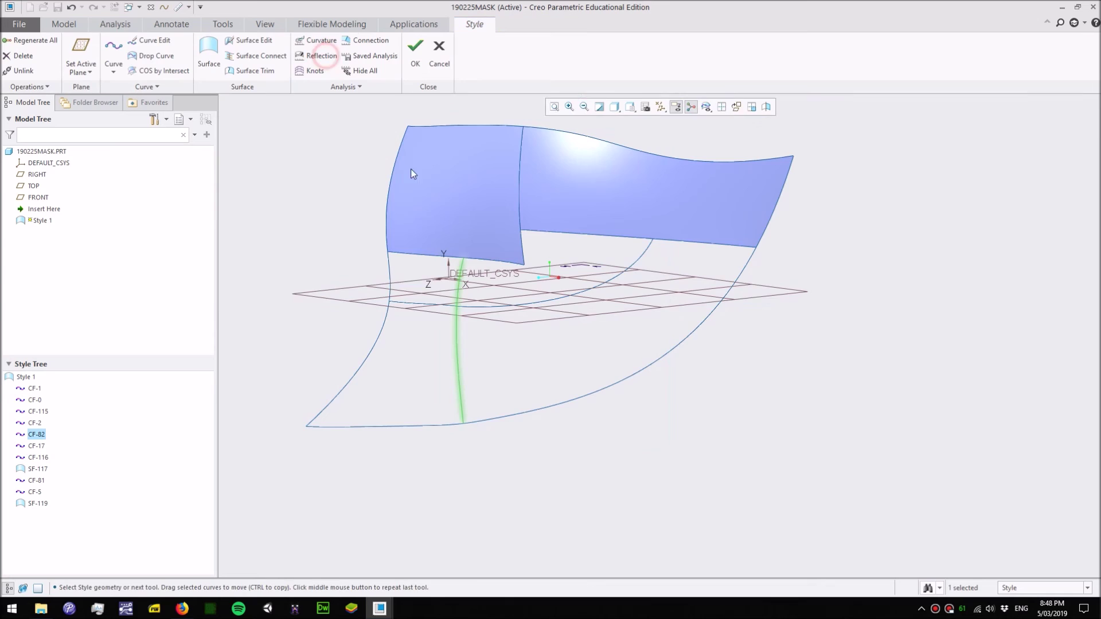
scroll(480, 281, up, 3)
double_click(482, 270)
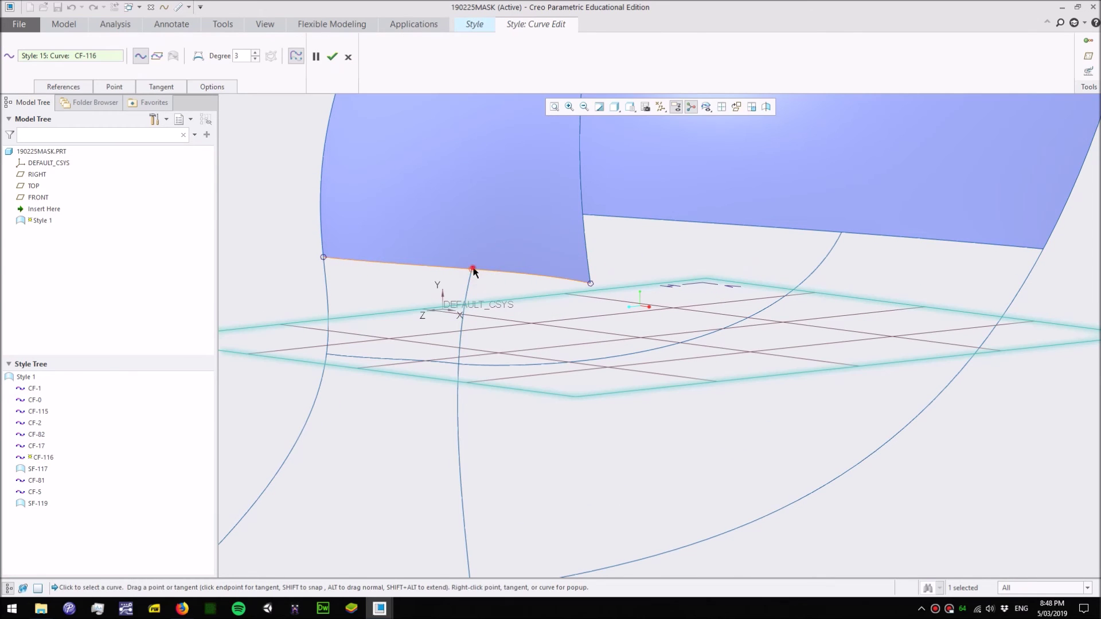
right_click(474, 271)
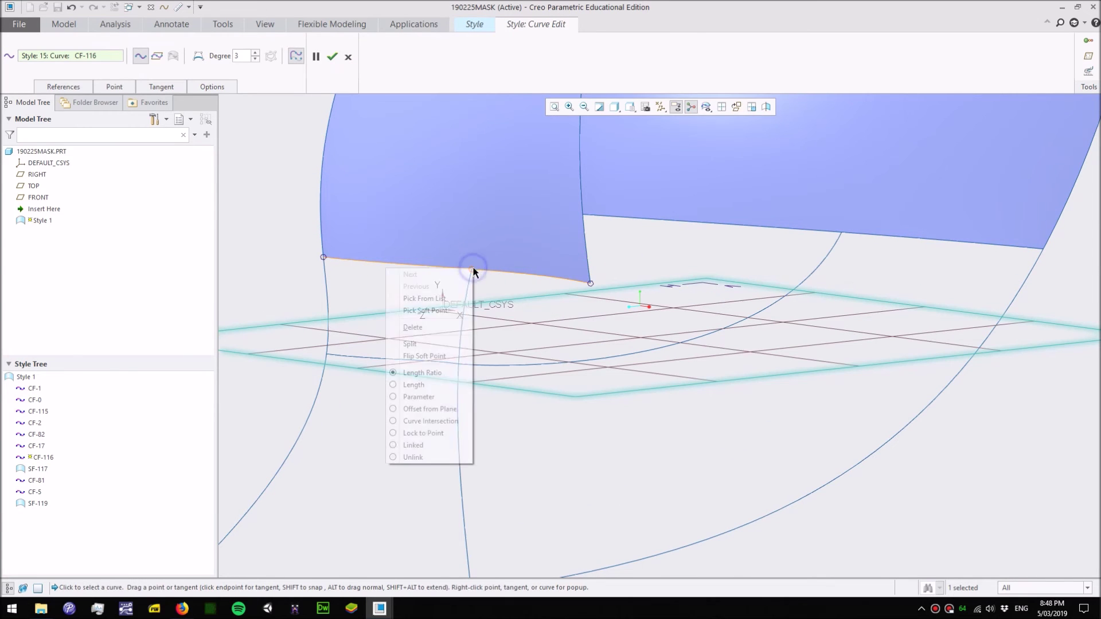
click(427, 459)
click(332, 57)
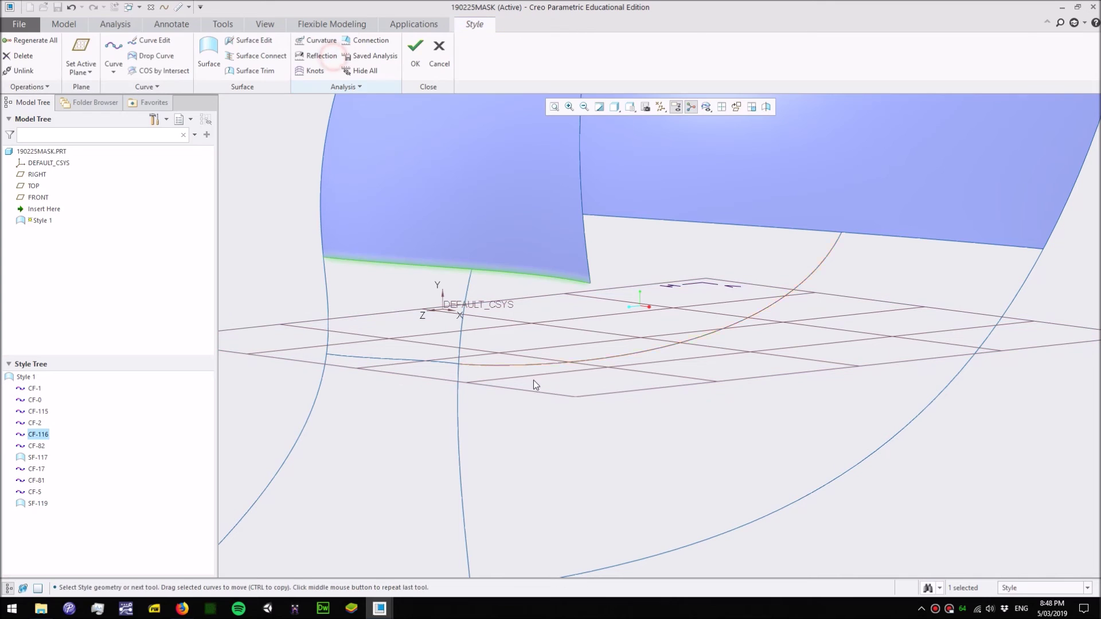
click(488, 323)
- Nudge CF-82's top endpoint and set its first end to G1 - Surface Tangent
double_click(469, 284)
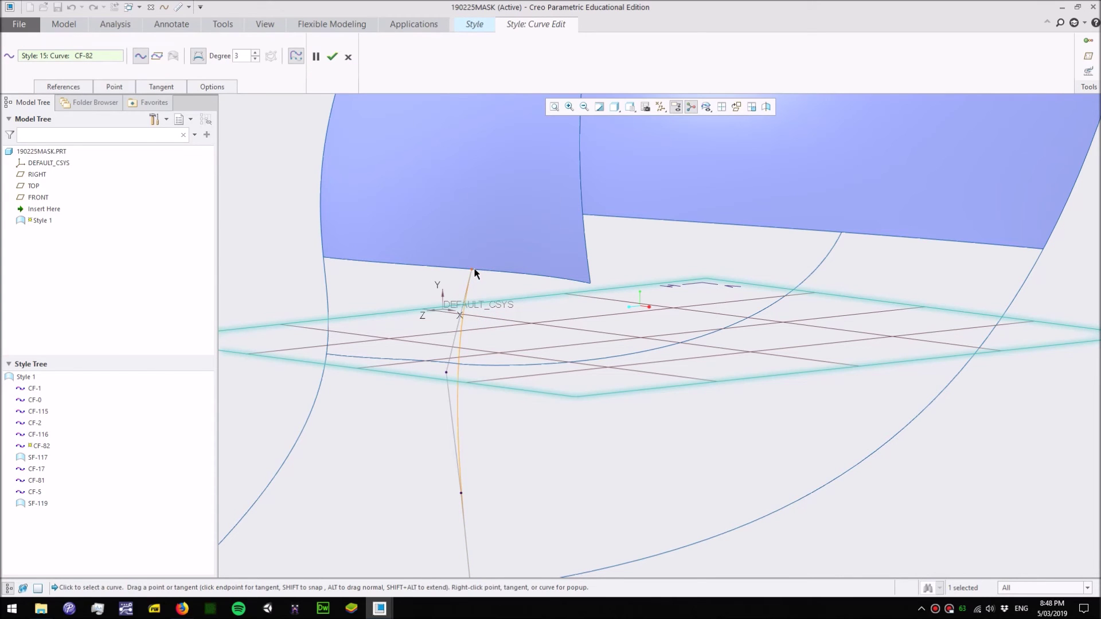
click(471, 270)
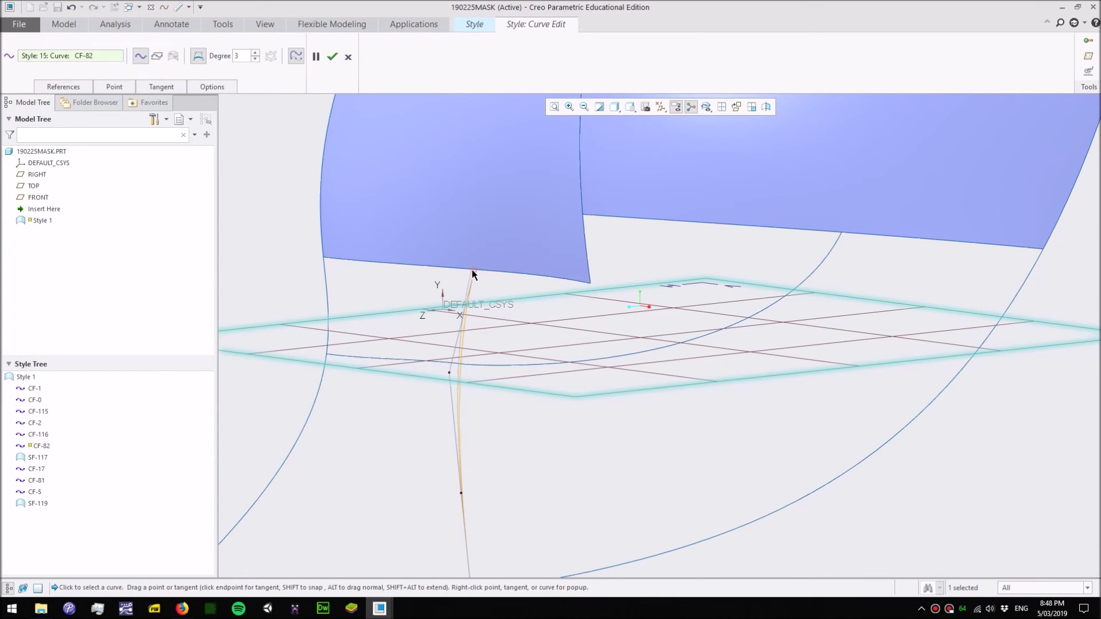
drag(472, 271, 473, 273)
key(ctrl+d)
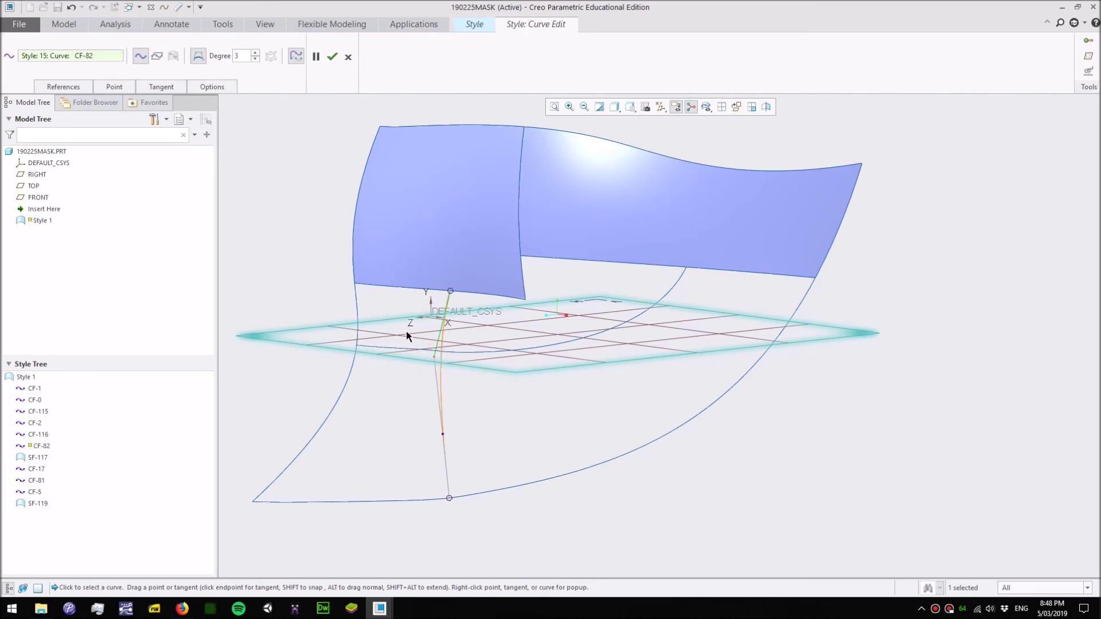
click(161, 86)
click(222, 129)
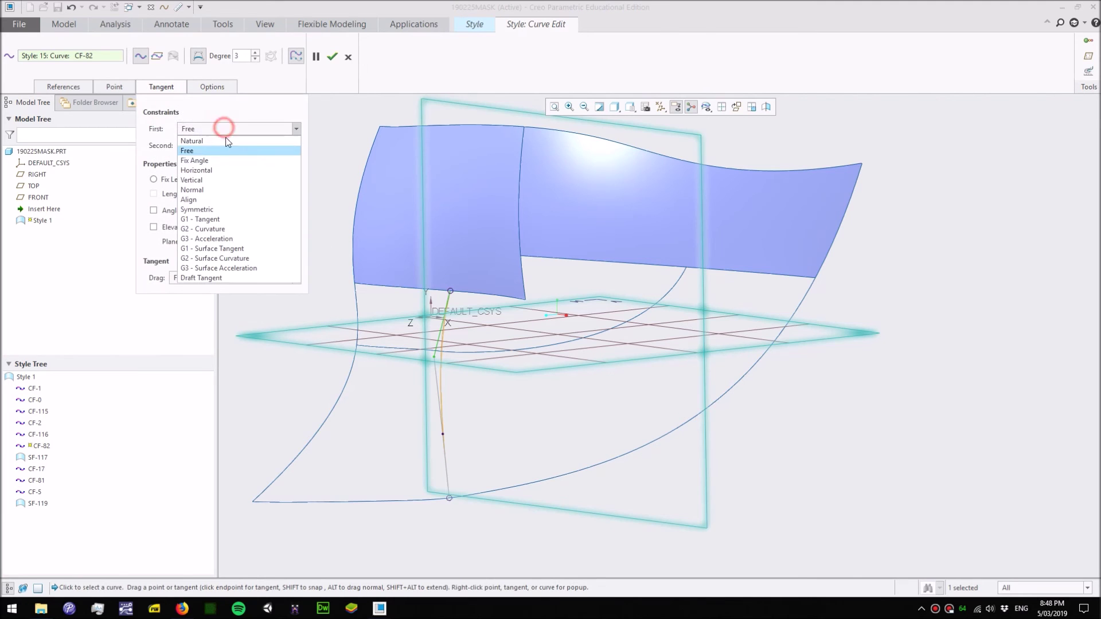
click(234, 249)
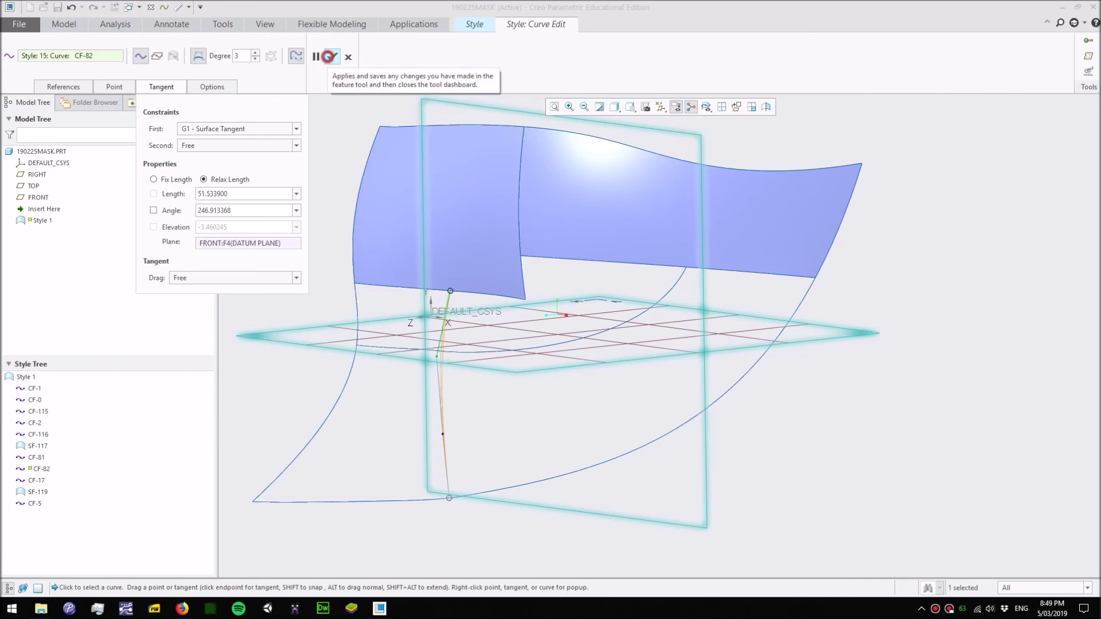
click(332, 58)
middle_drag(512, 370, 514, 374)
scroll(445, 352, down, 5)
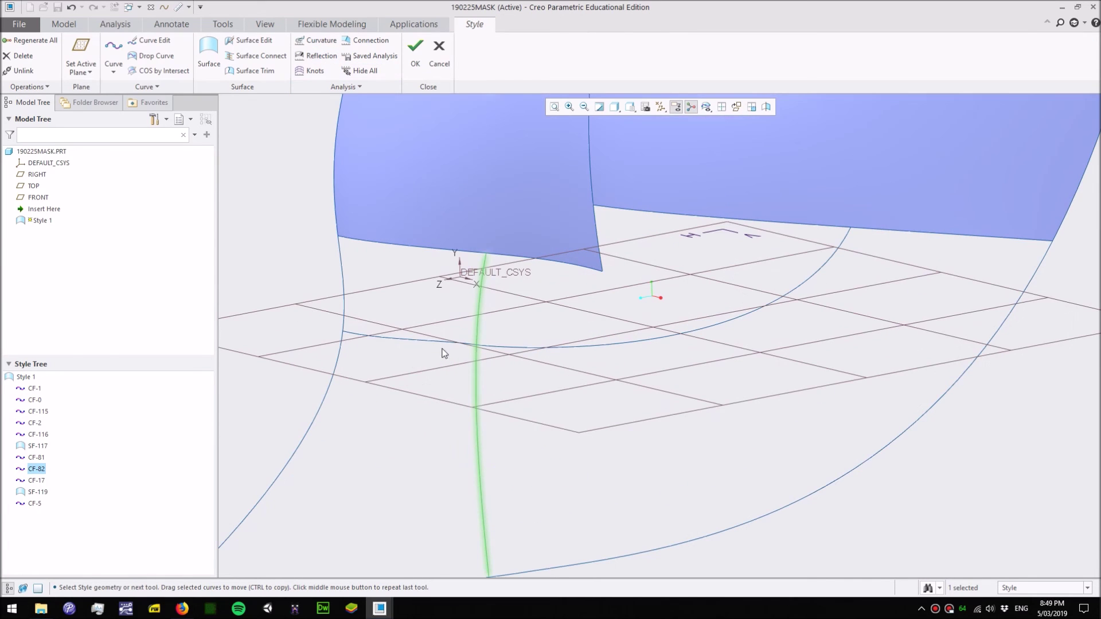
click(447, 340)
- Build SF-121 from the upper surface's bottom edge, outer left curve, arc and vertical curve, G1-tangent
click(386, 306)
scroll(441, 308, up, 3)
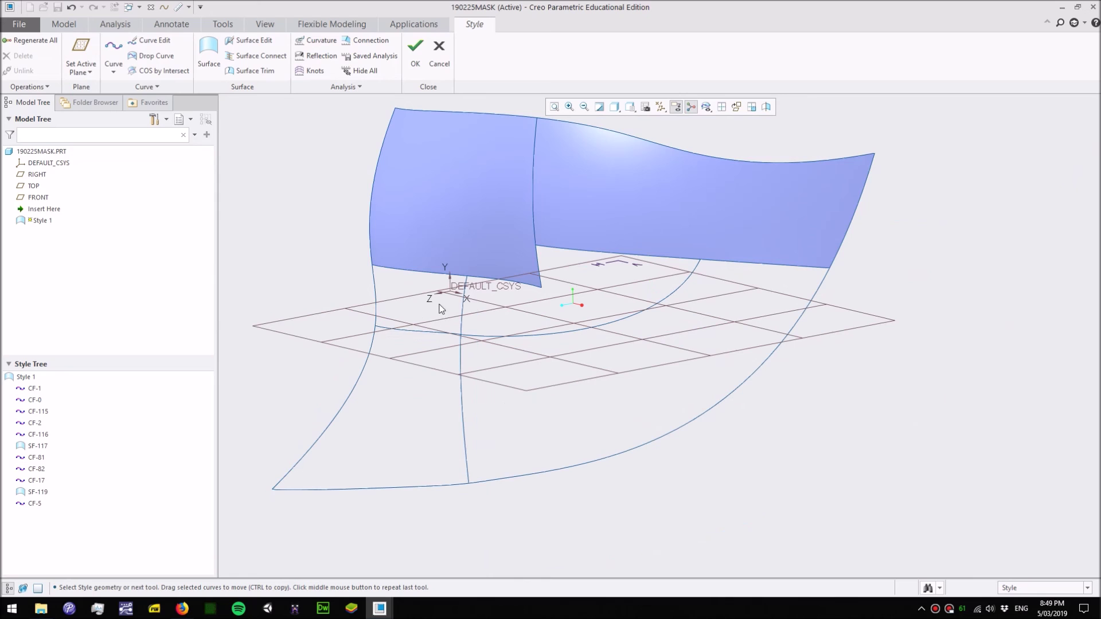
click(209, 50)
click(390, 267)
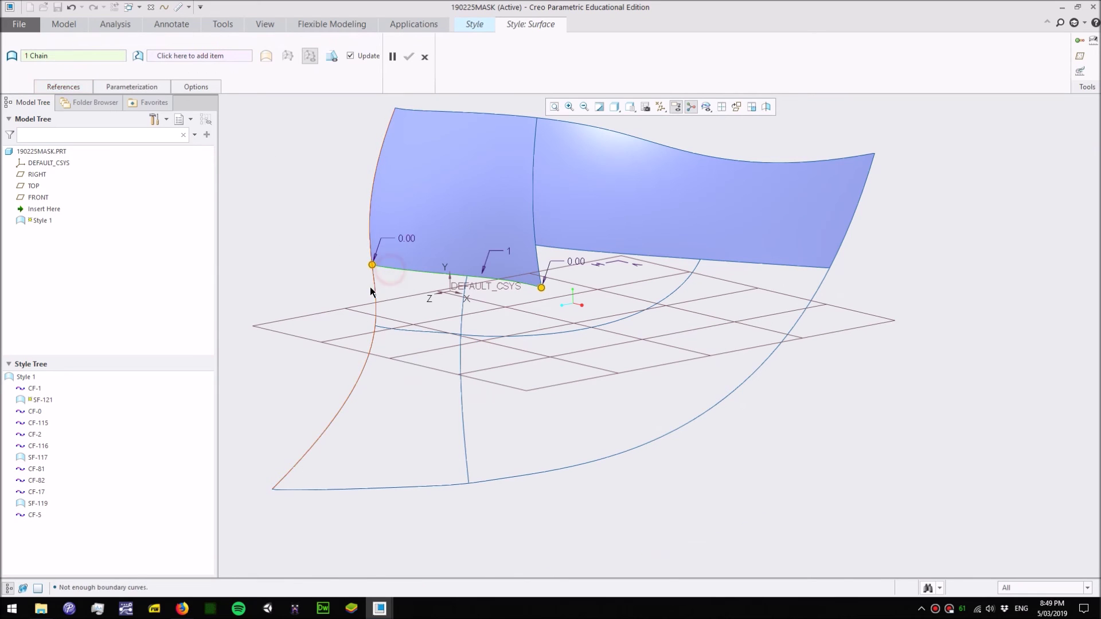
ctrl+click(377, 292)
ctrl+click(417, 333)
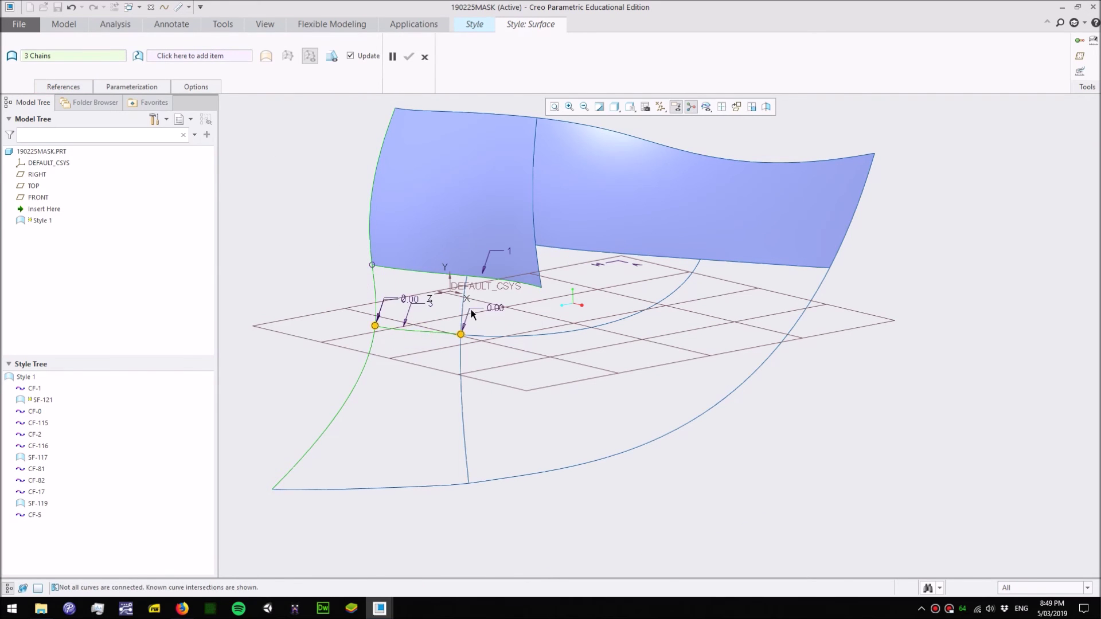
ctrl+click(463, 317)
scroll(469, 314, down, 2)
middle_drag(470, 314, 427, 299)
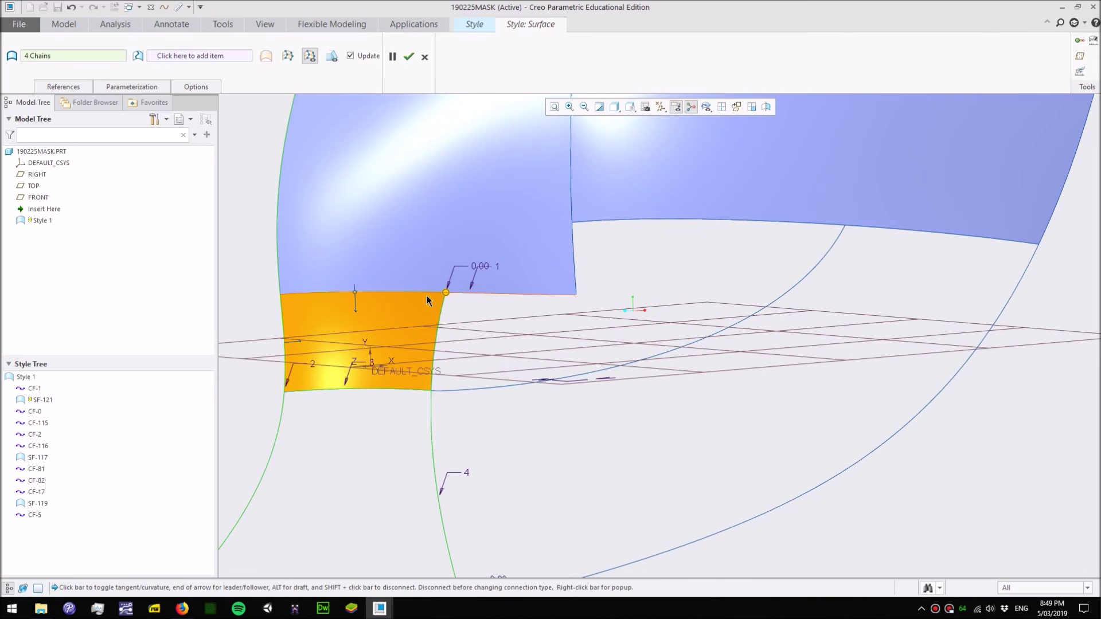
scroll(372, 322, up, 2)
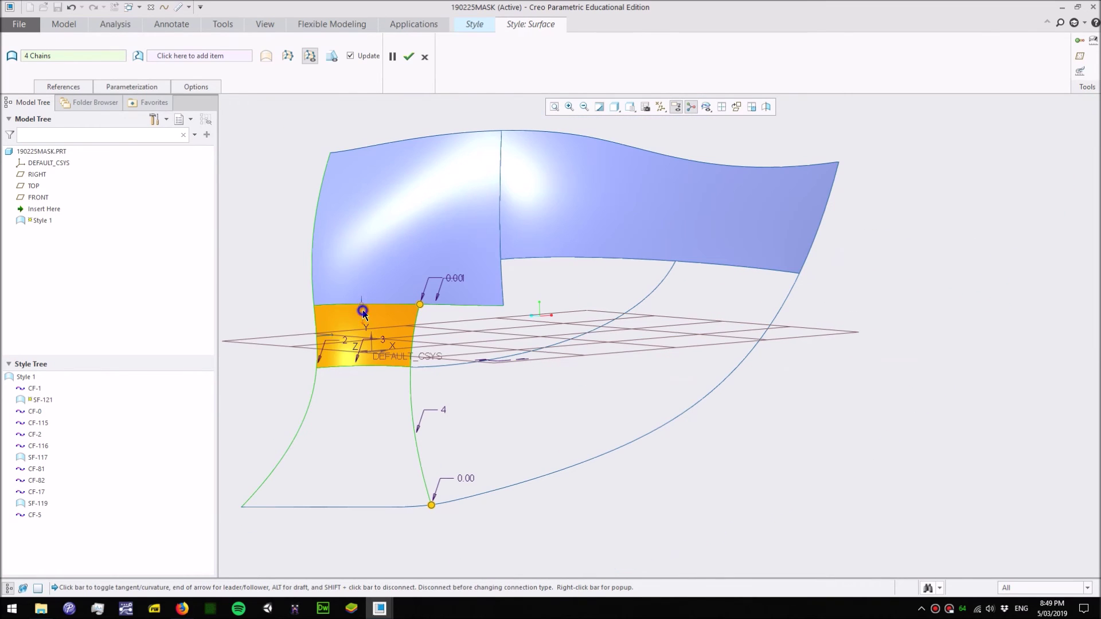
right_click(363, 313)
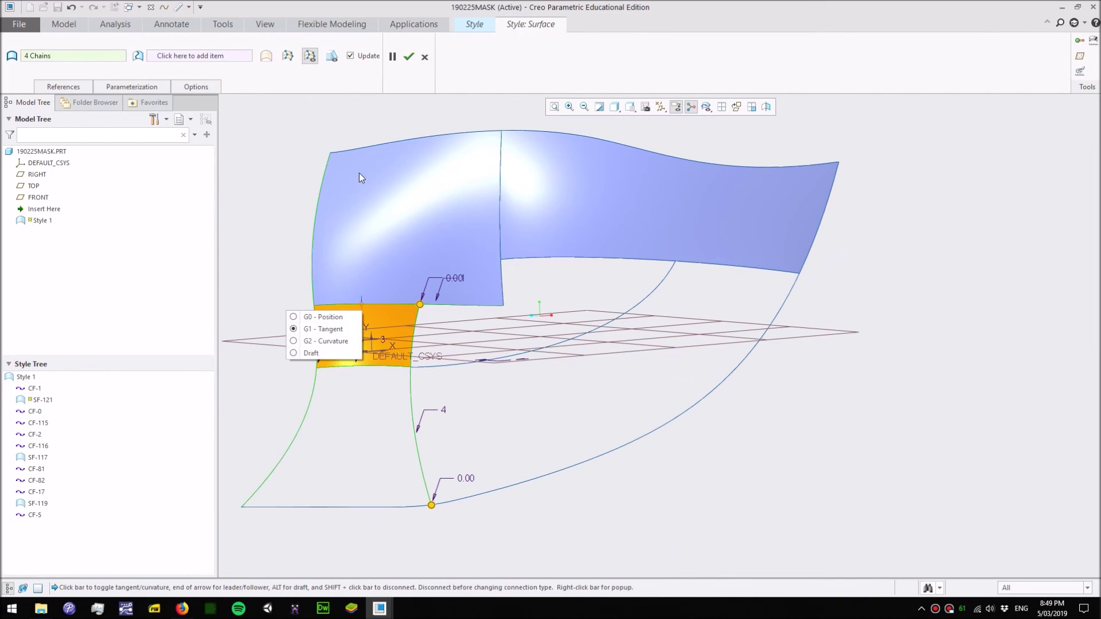
click(409, 57)
middle_drag(373, 153, 430, 248)
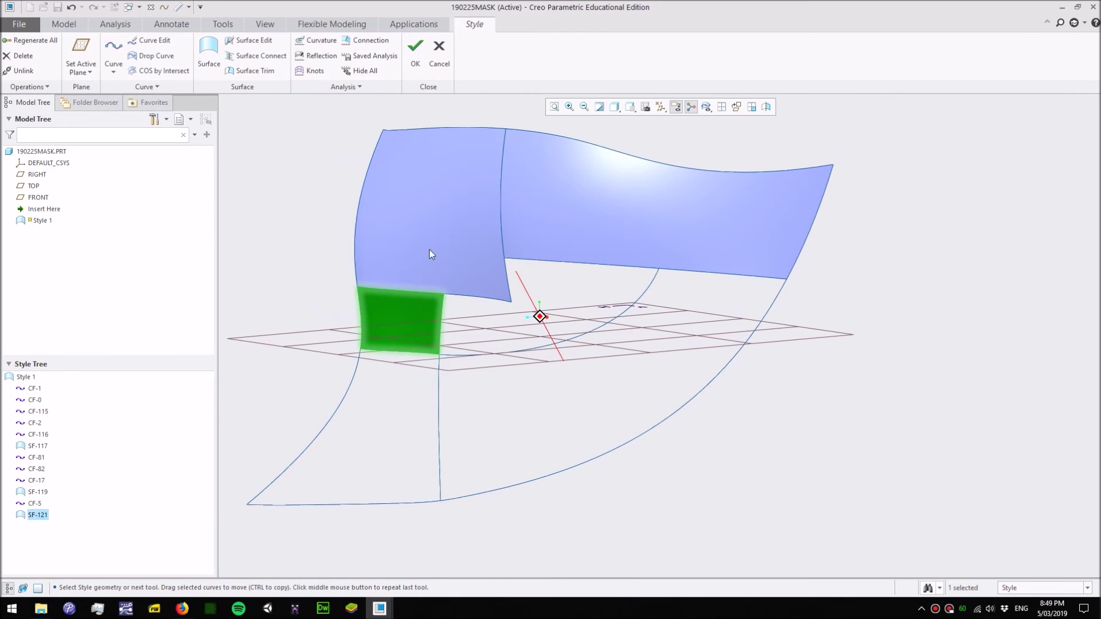
scroll(476, 291, down, 3)
scroll(507, 366, up, 3)
- Start curve CF-122 on the upper-left patch, placing its first point on the inner edge
click(347, 259)
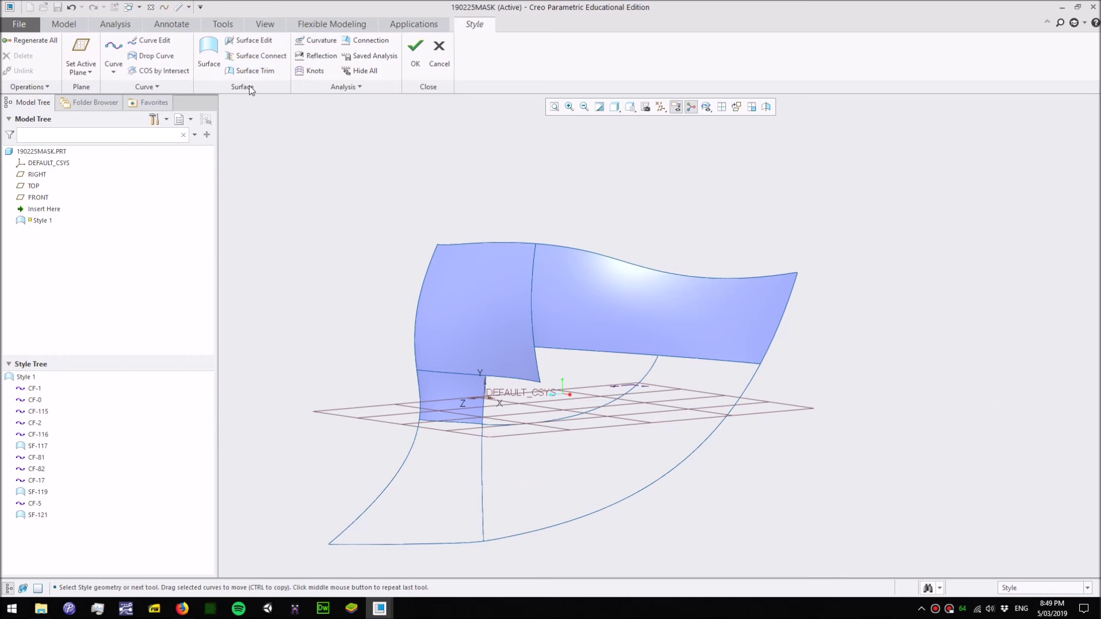
click(112, 51)
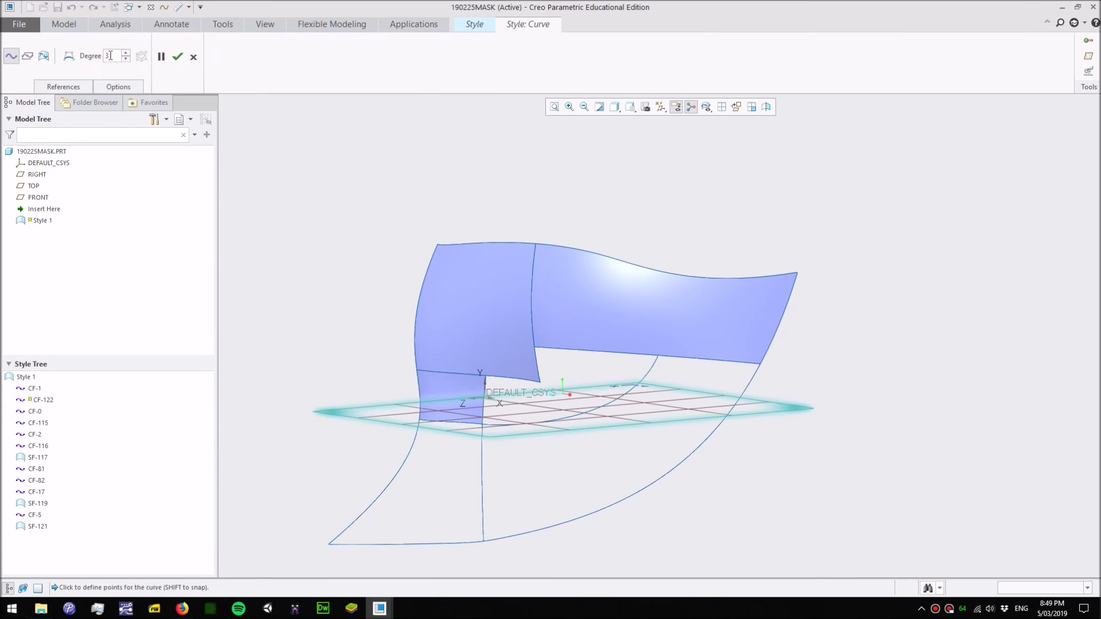
click(49, 60)
scroll(538, 335, down, 2)
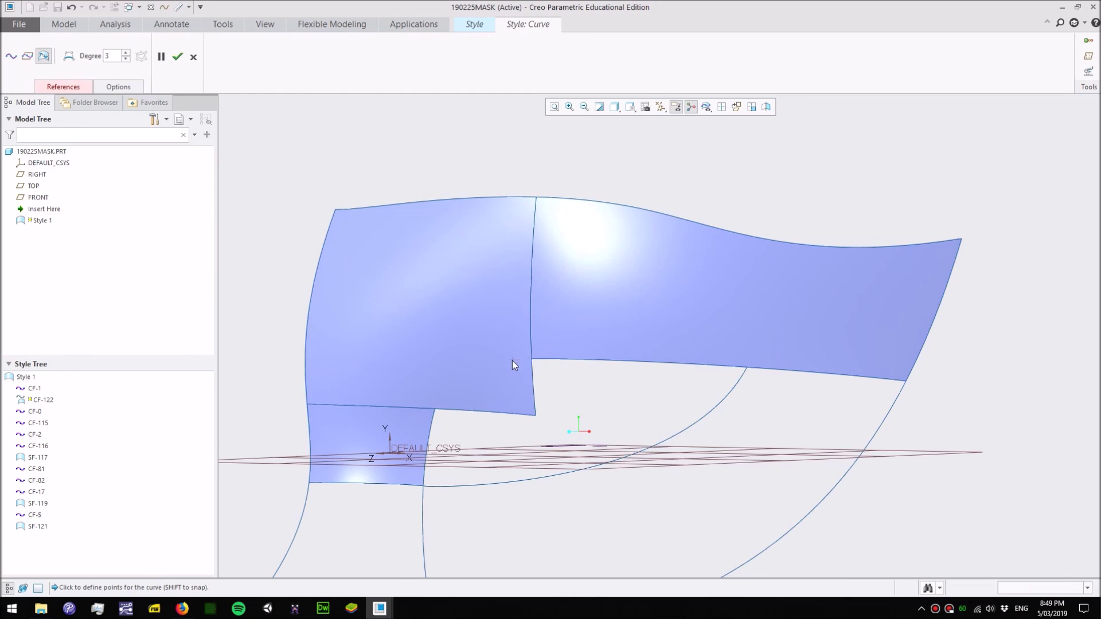
click(531, 358)
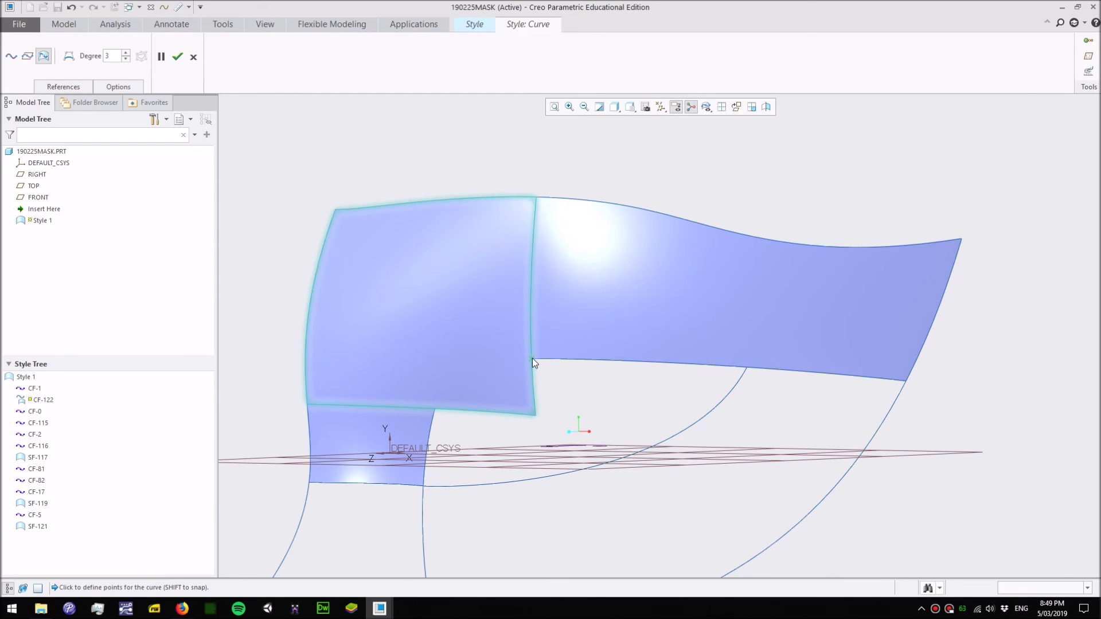
- Place CF-122's second point on the bottom edge, then make its inner end G1-tangent to the adjoining edge
click(434, 409)
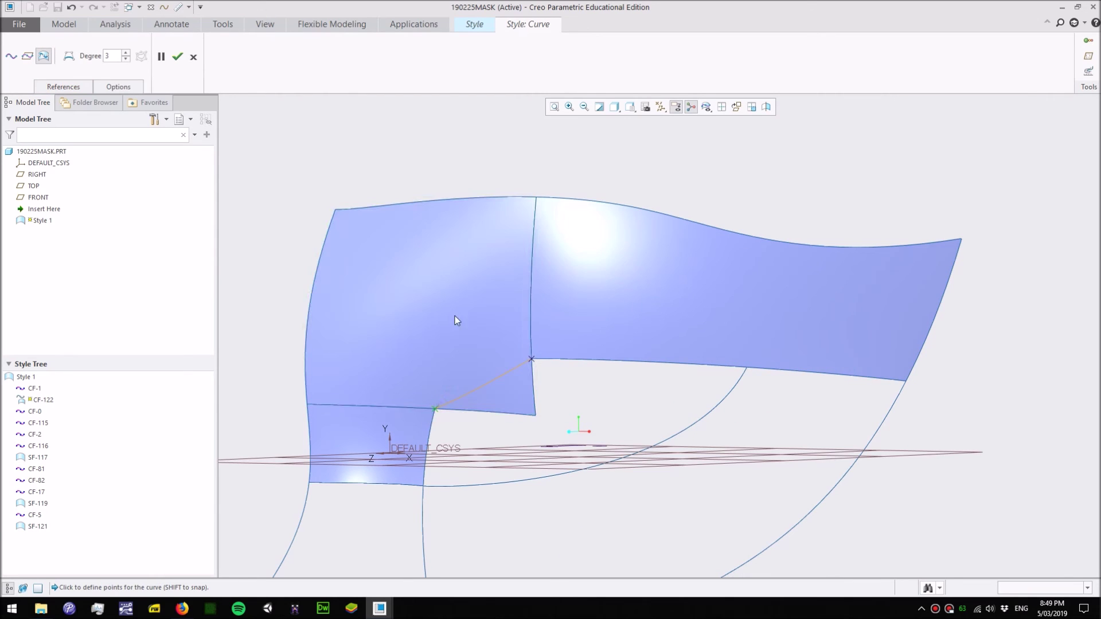
click(177, 56)
click(155, 38)
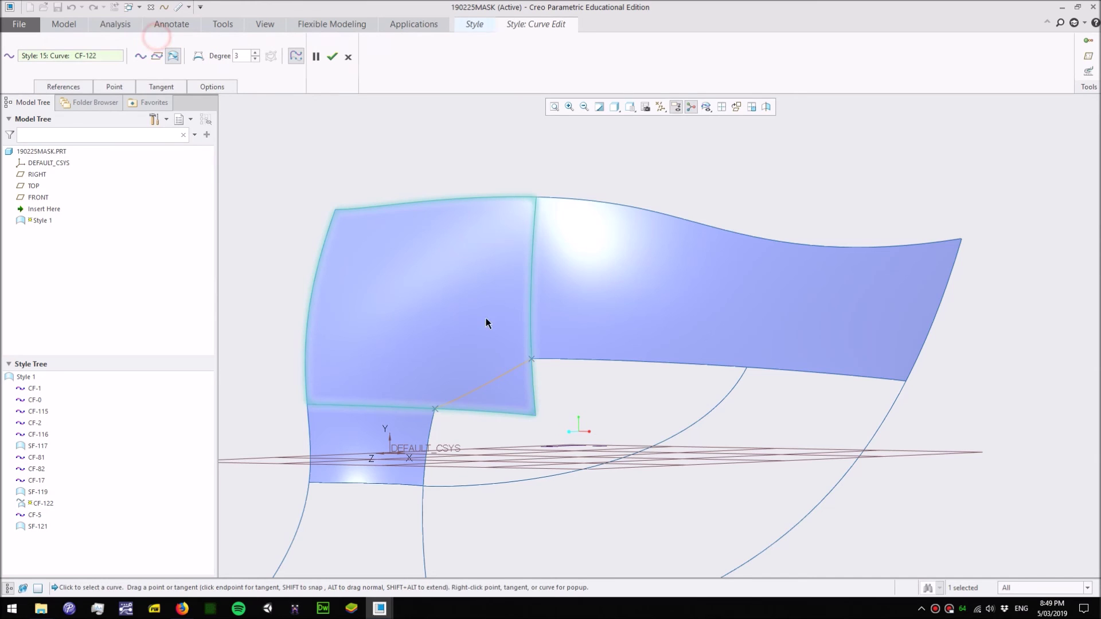
right_click(516, 367)
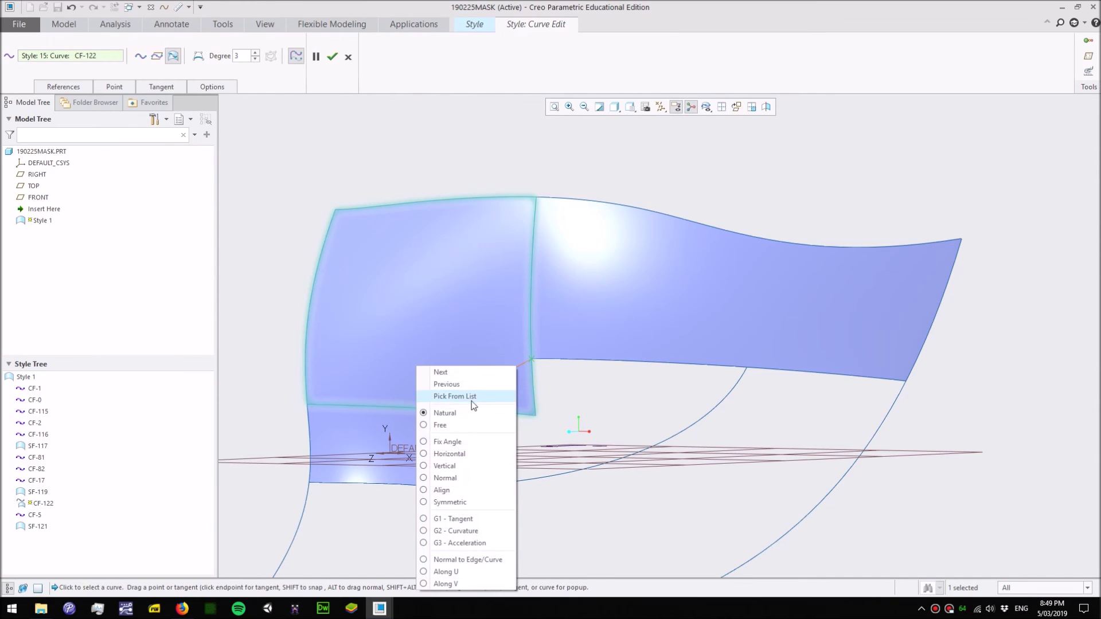
click(477, 518)
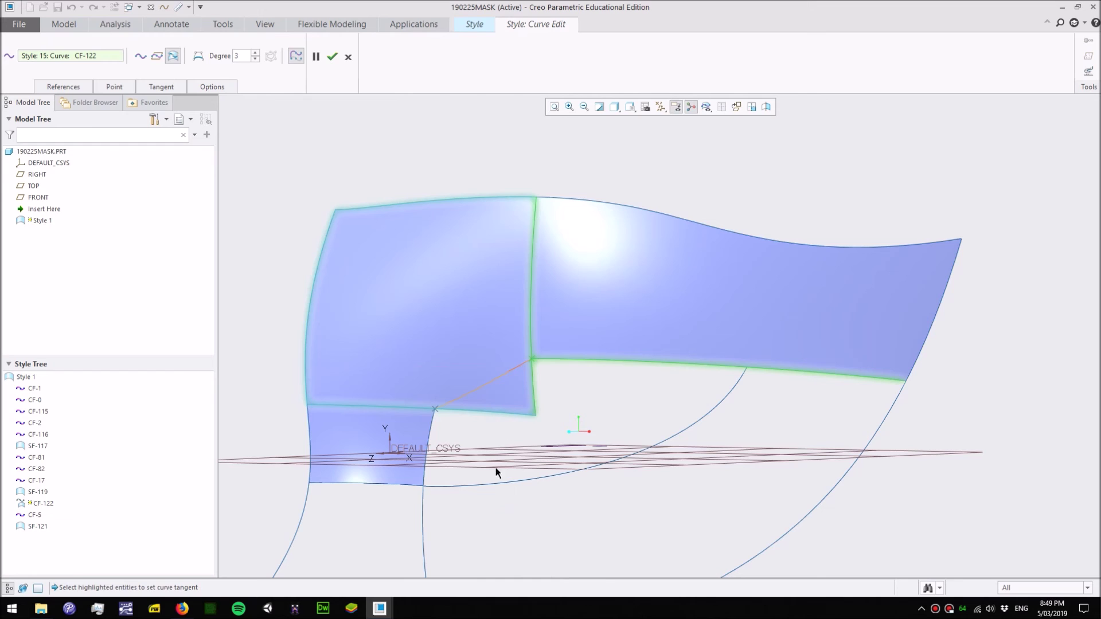
click(552, 361)
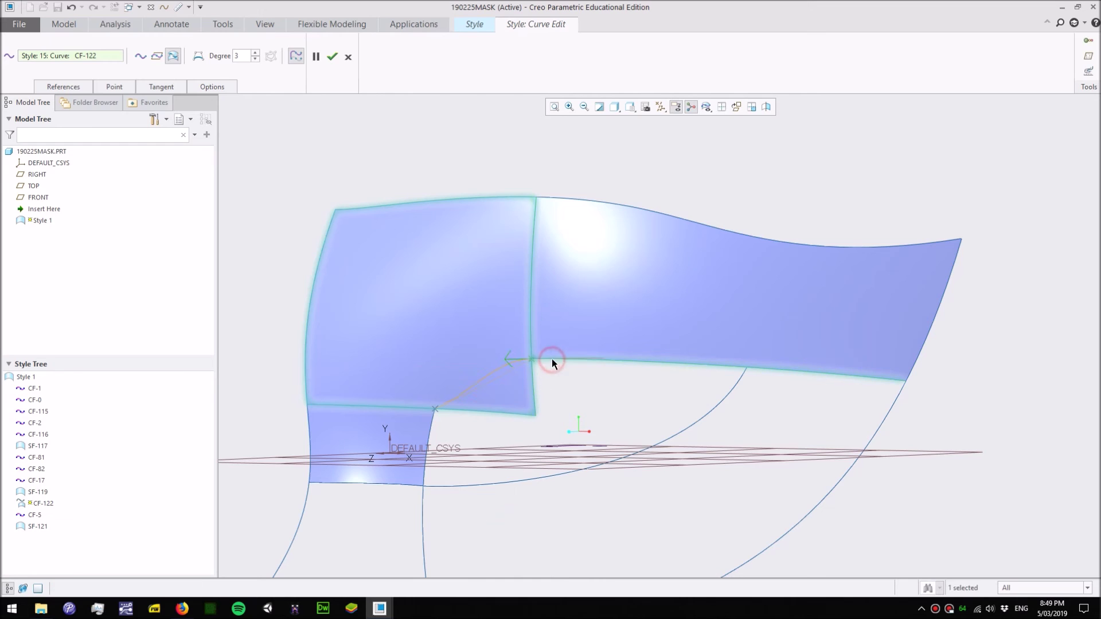
click(500, 361)
- Make CF-122's left end G1-tangent to the lower patch's edge and accept the curve edit
middle_drag(486, 363, 490, 388)
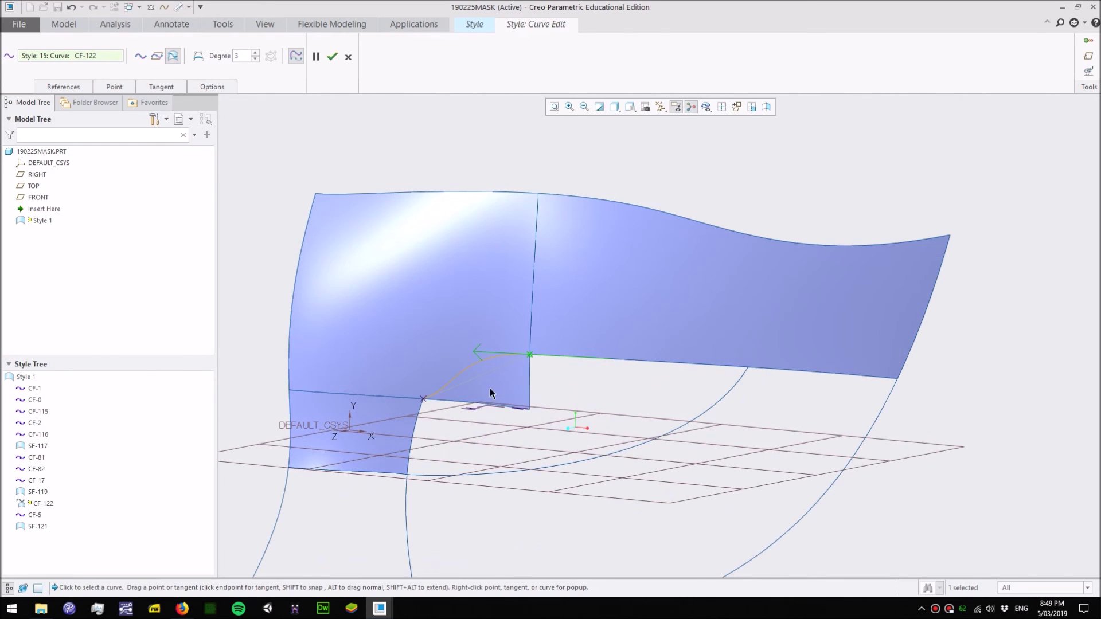
click(423, 397)
right_click(443, 394)
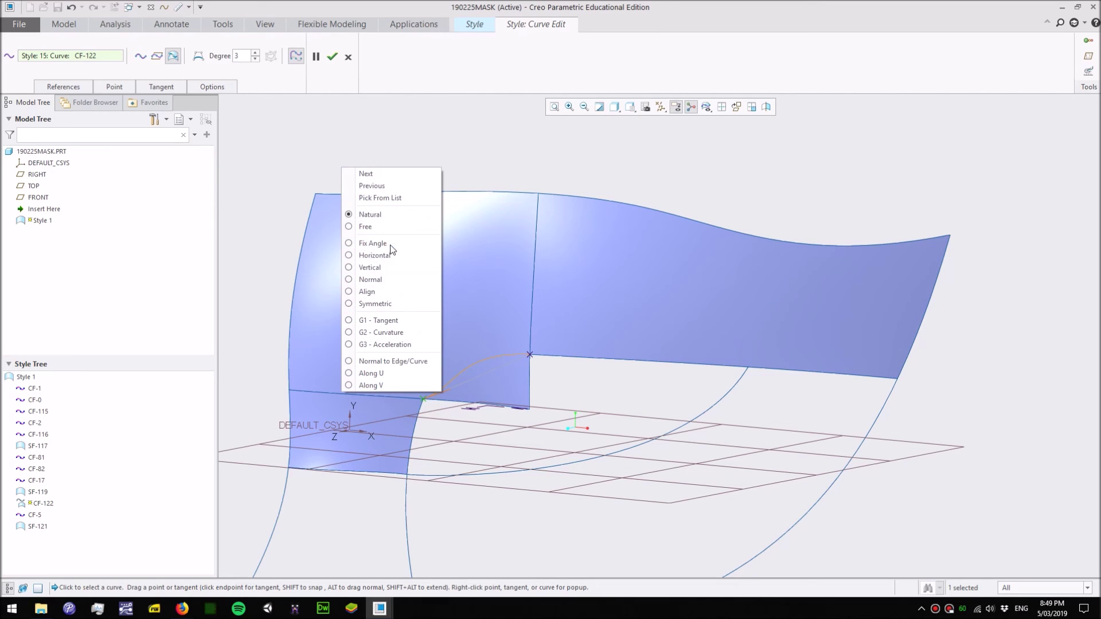
click(386, 321)
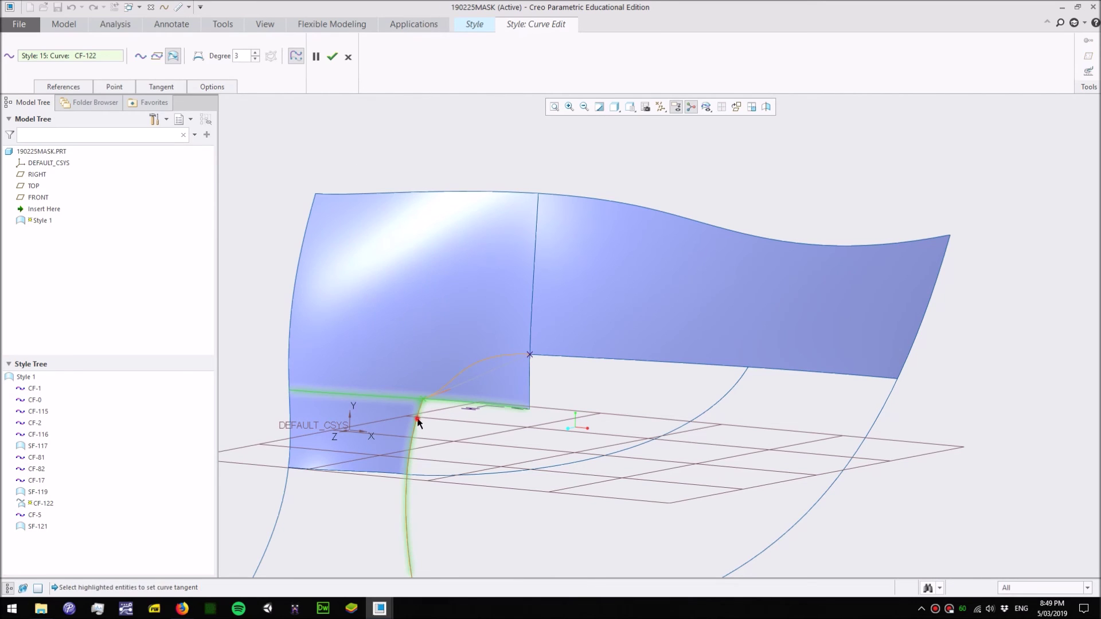
click(418, 419)
scroll(444, 376, down, 3)
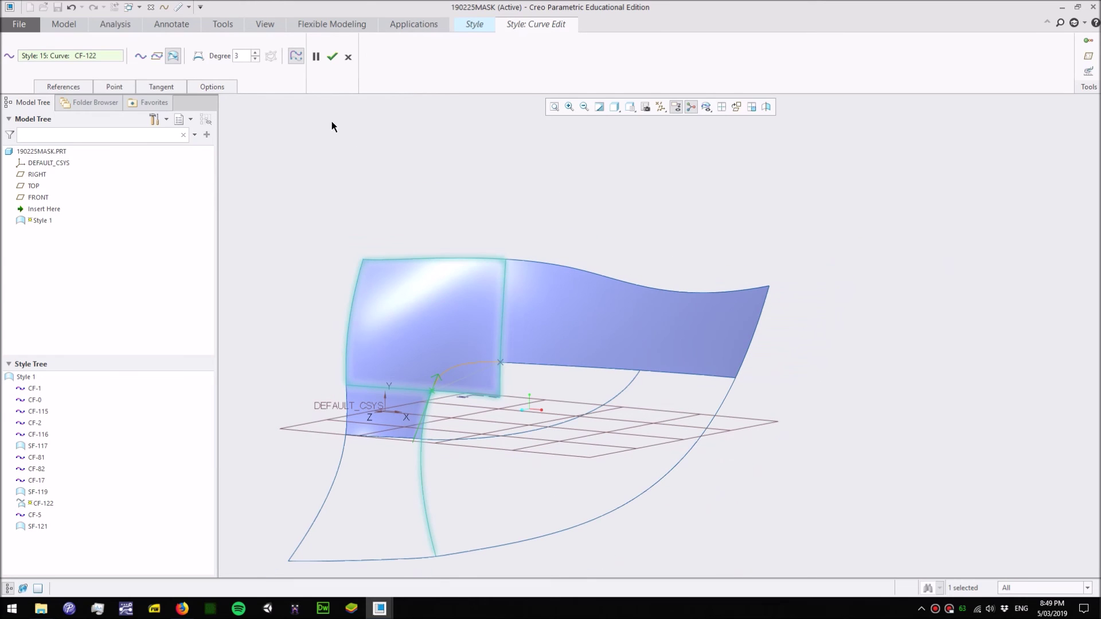
click(333, 56)
middle_drag(531, 312, 415, 312)
- Trim the upper-left patch along CF-122, discarding the inner corner portion
click(412, 309)
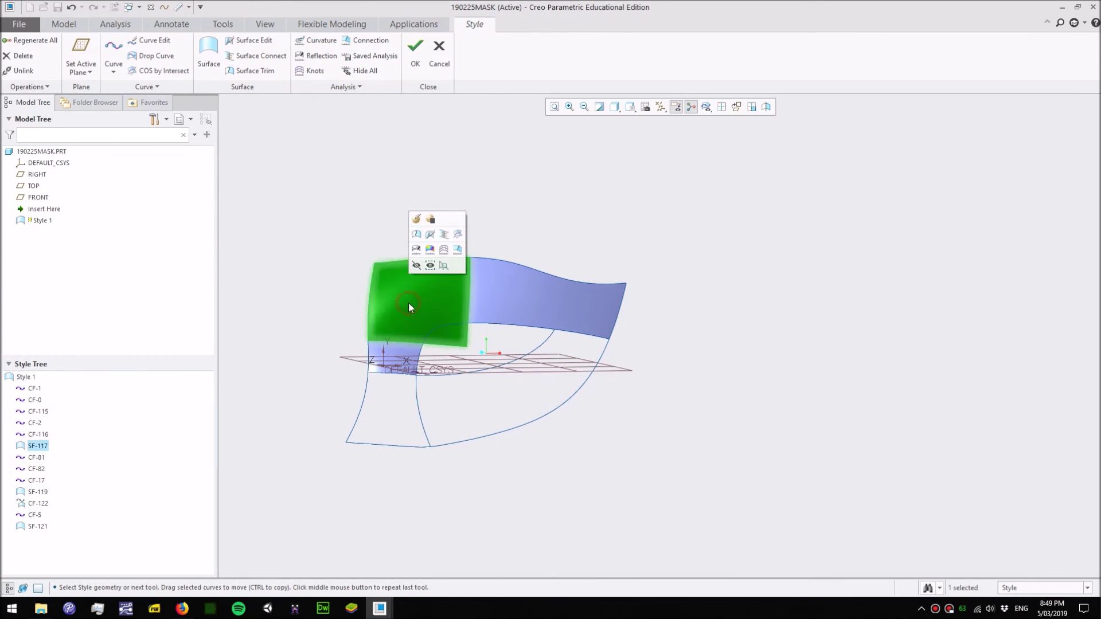
click(250, 71)
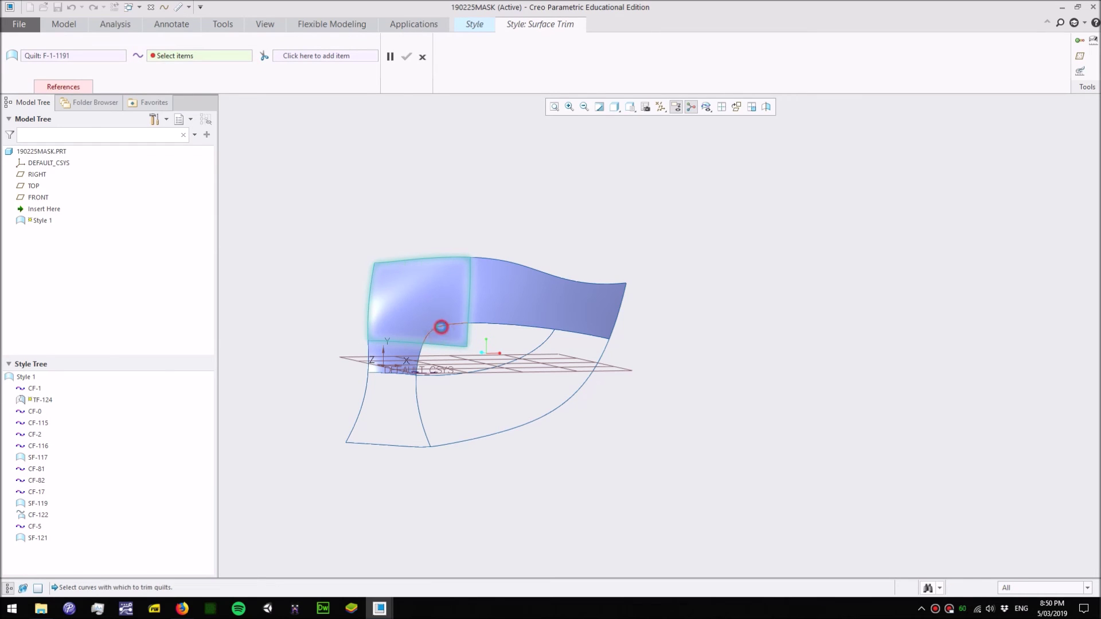
click(441, 327)
scroll(455, 324, up, 3)
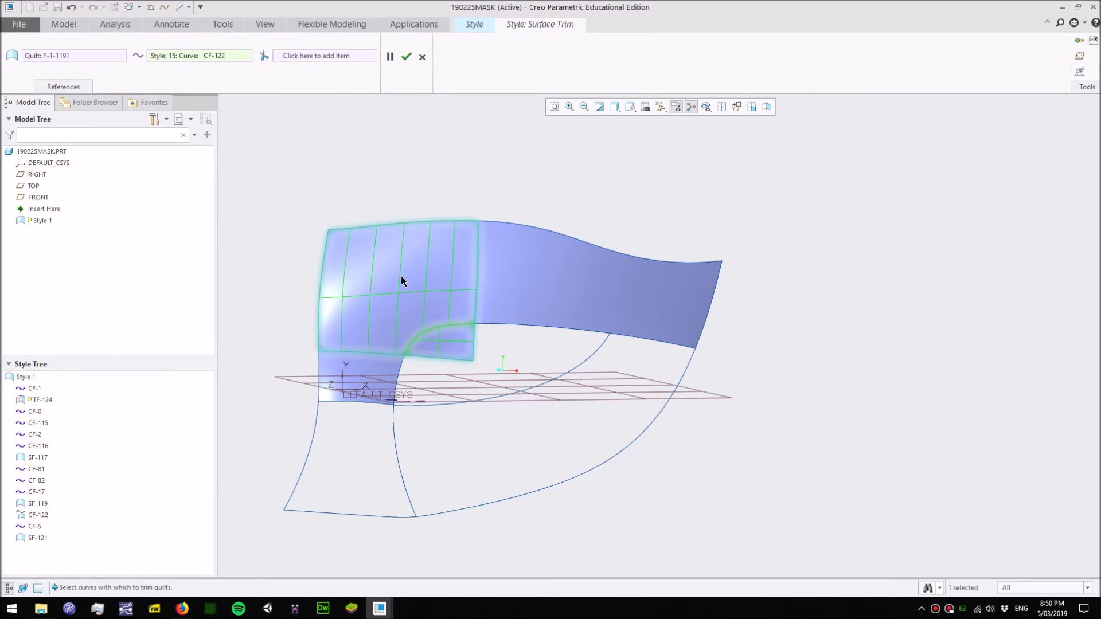
click(322, 57)
click(443, 347)
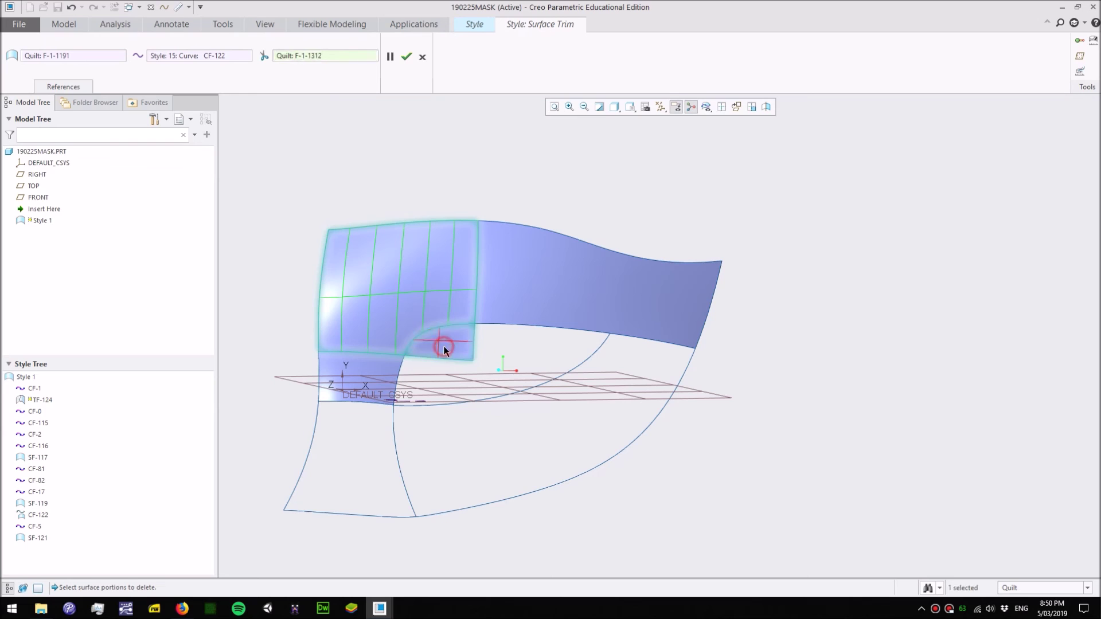
click(405, 57)
- Regenerate the model so trimmed patch TF-124 appears, and begin new surface SF-128
middle_drag(413, 299, 431, 274)
click(392, 202)
click(424, 277)
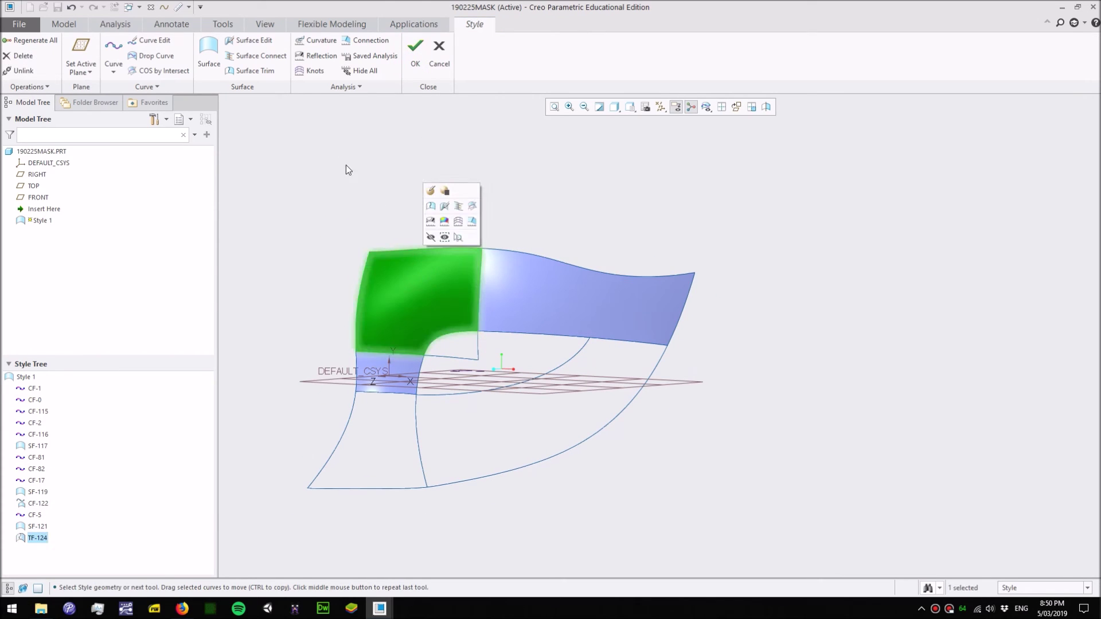
click(247, 40)
scroll(441, 294, up, 3)
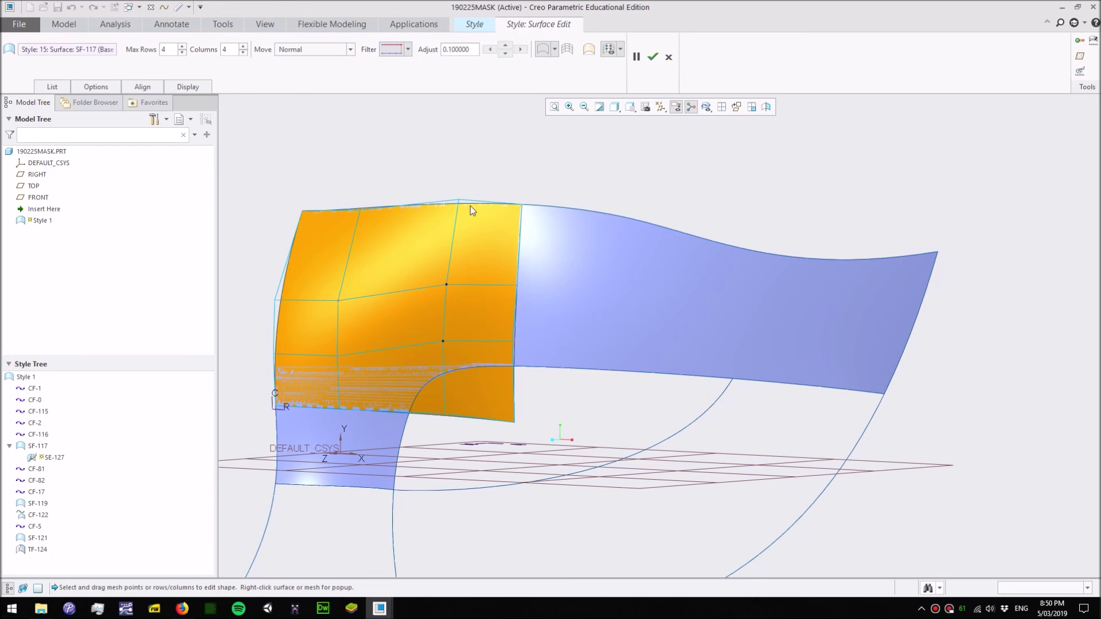
click(668, 59)
scroll(321, 133, down, 2)
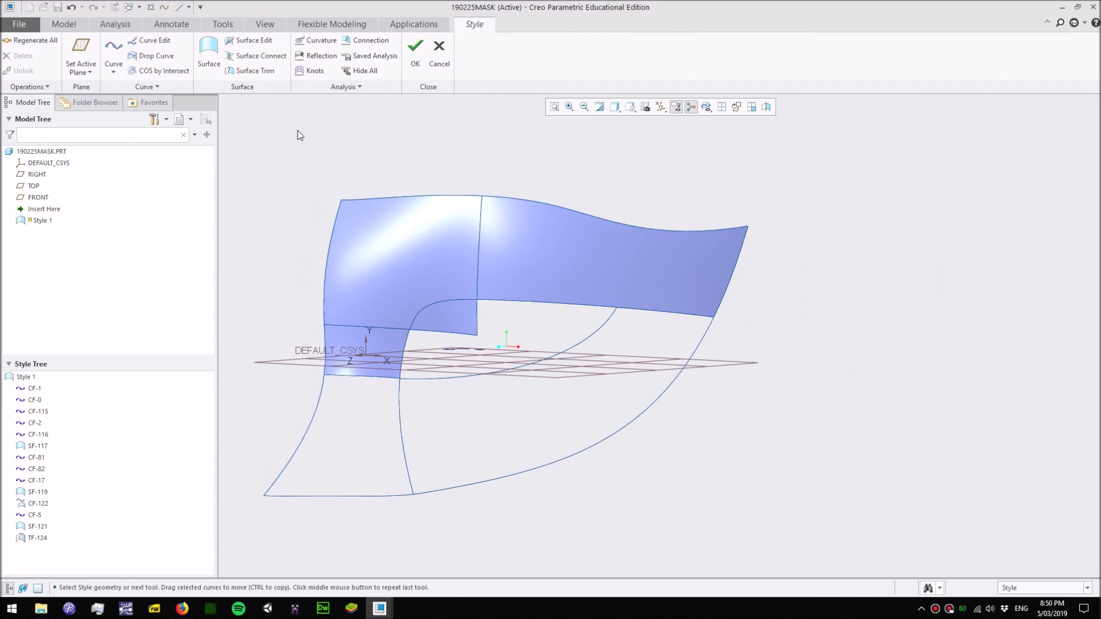
click(26, 40)
scroll(512, 410, down, 2)
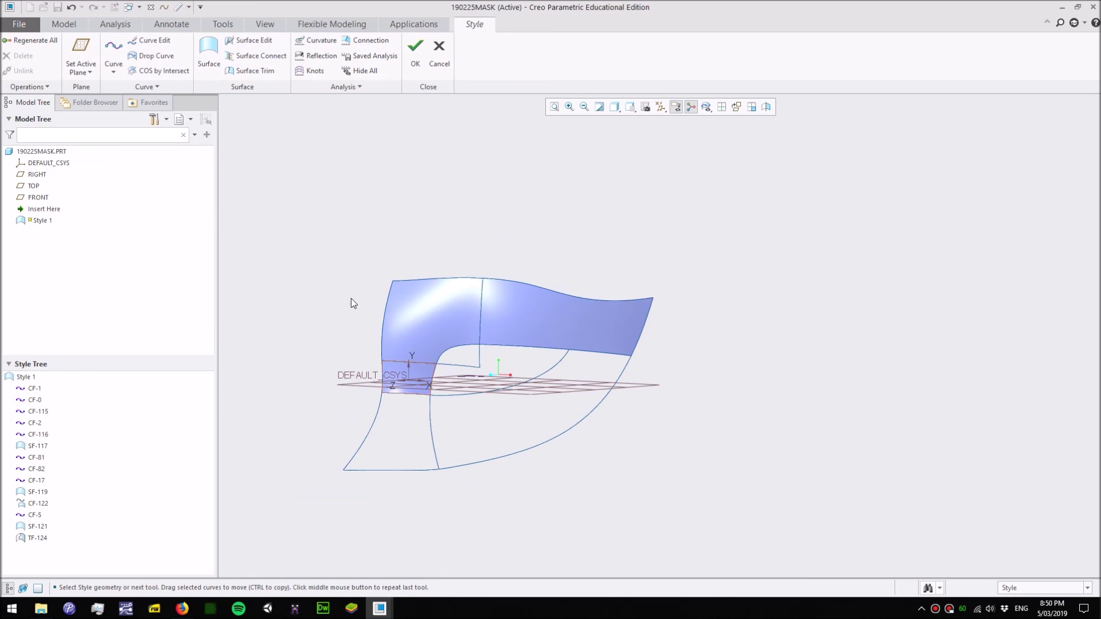
click(209, 54)
- Fill the lower-left opening with surface SF-128 bounded by its four curves
click(374, 423)
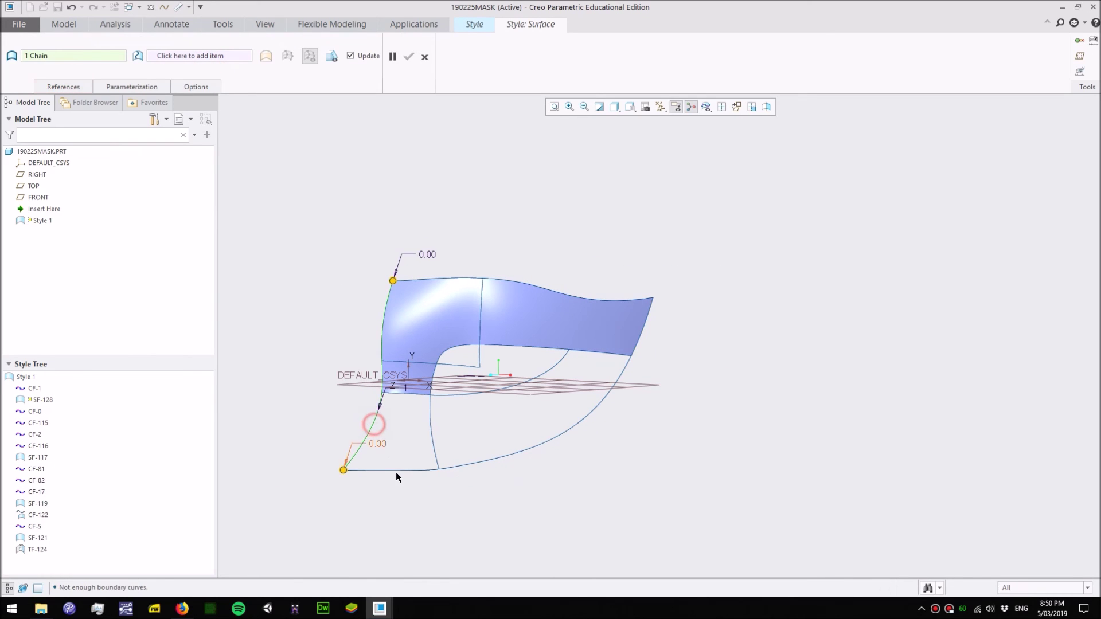
click(400, 471)
ctrl+click(436, 447)
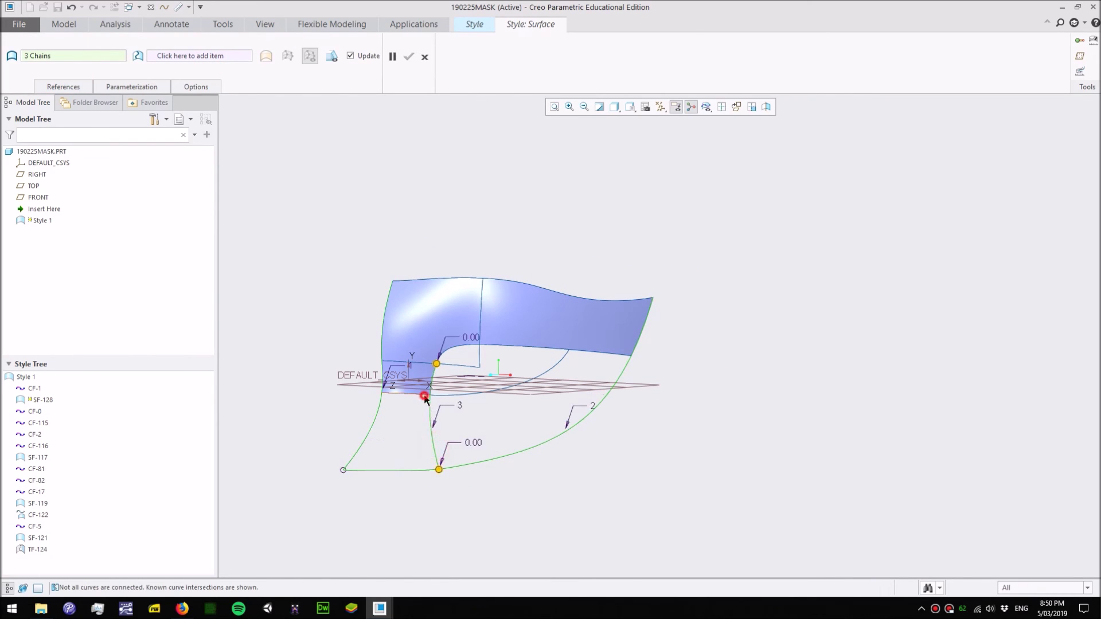
ctrl+click(424, 396)
click(409, 56)
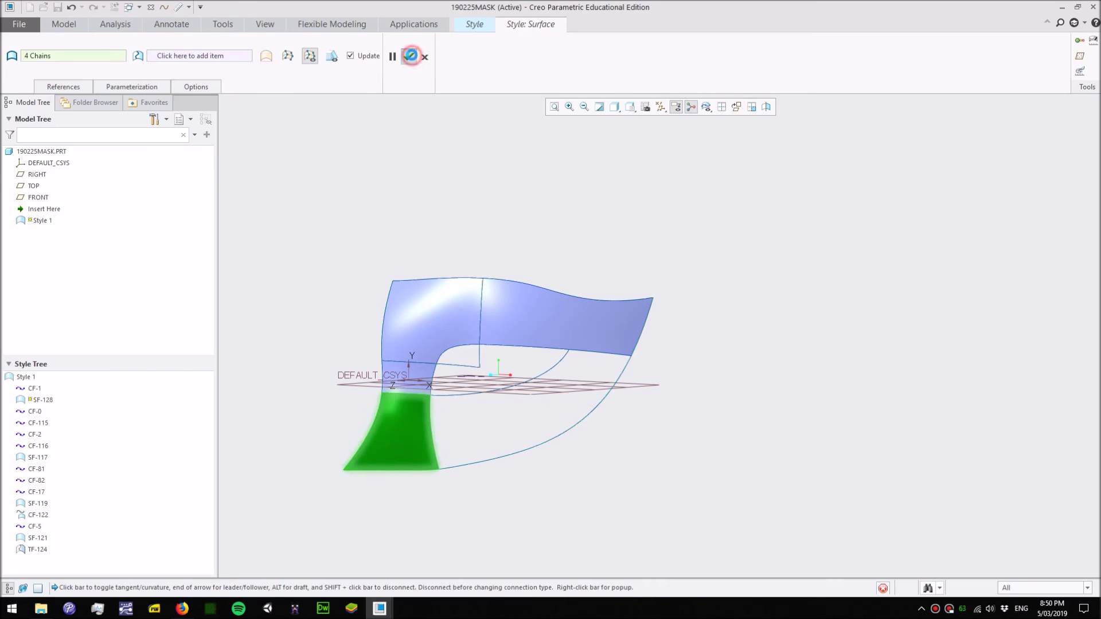
- Fill the lower-right opening with surface SF-129 bounded by its four curves
click(209, 54)
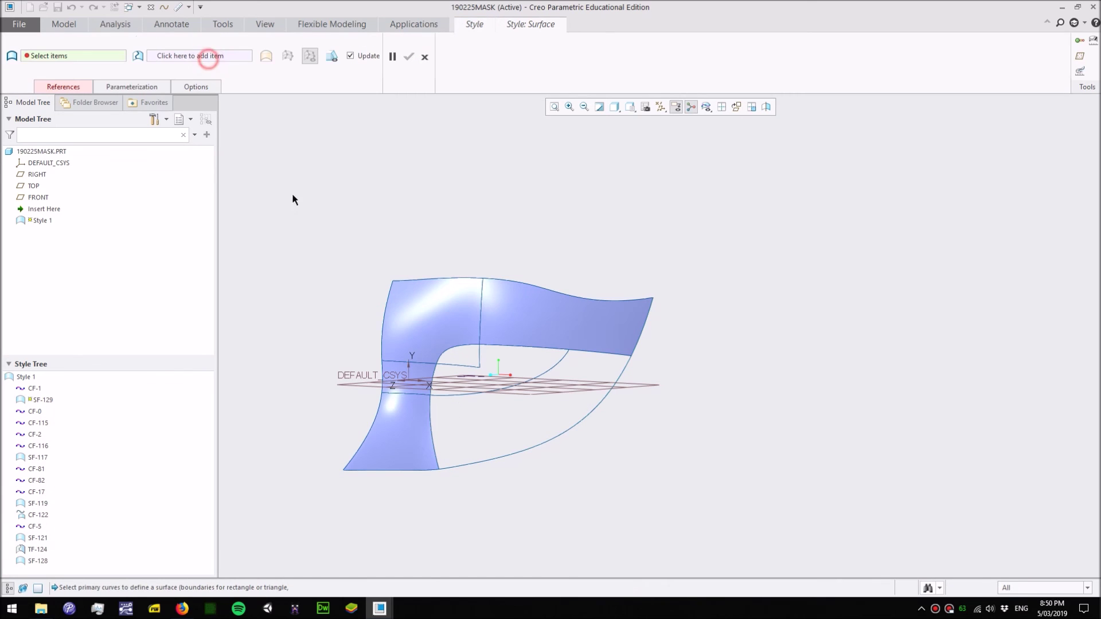
click(459, 395)
ctrl+click(434, 429)
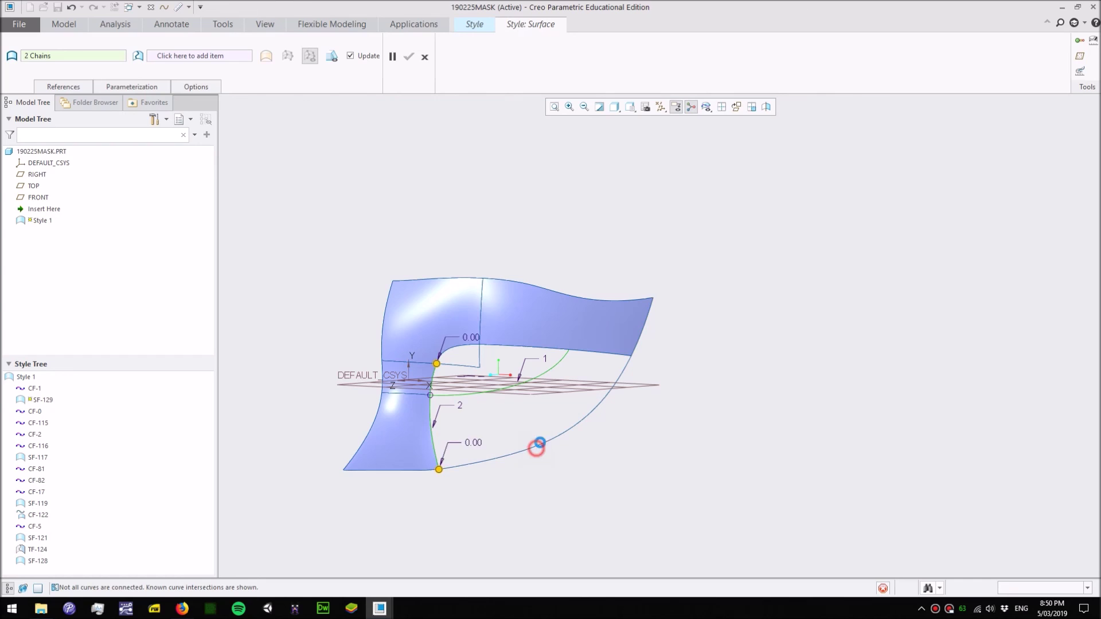
ctrl+click(534, 443)
ctrl+click(592, 347)
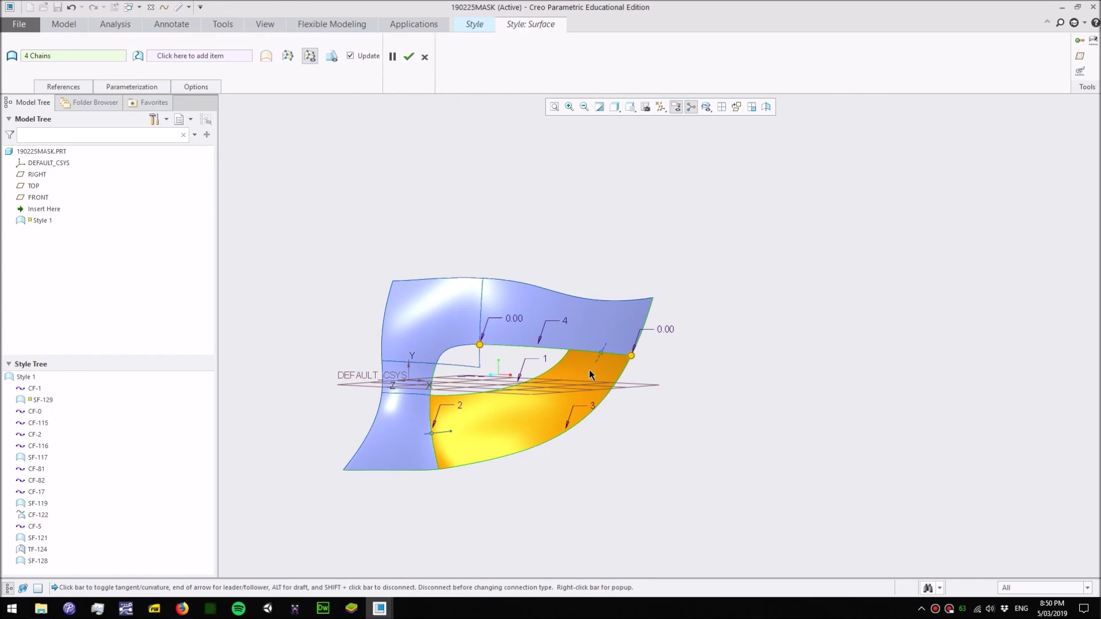
click(408, 57)
- Close Style and thicken the Style 1 quilt to 4.00 mm as Thicken 1
click(413, 45)
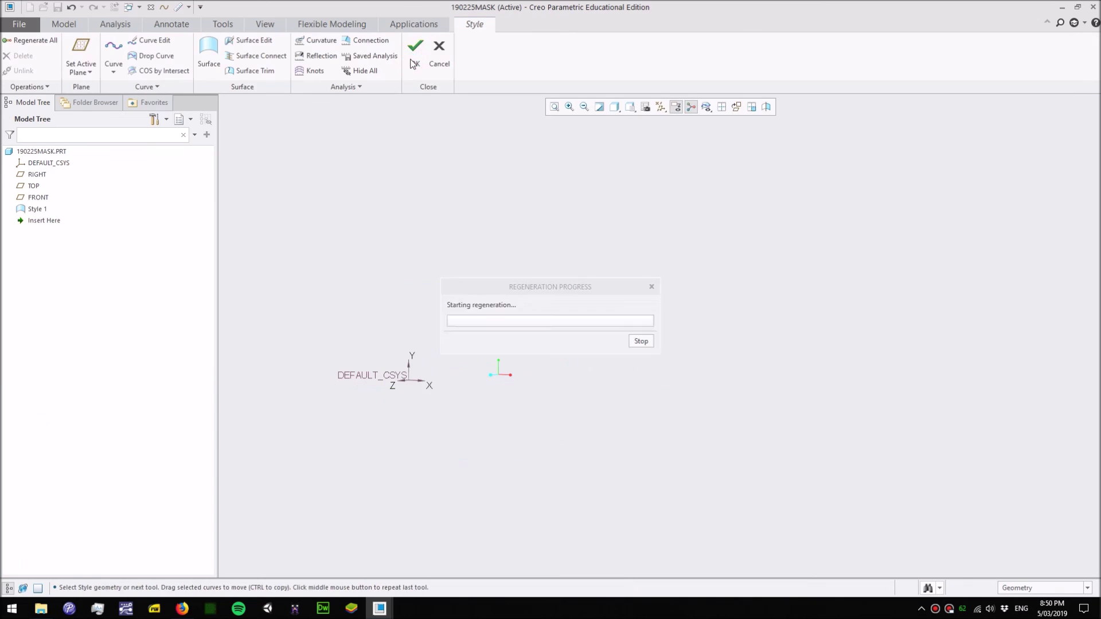
click(561, 209)
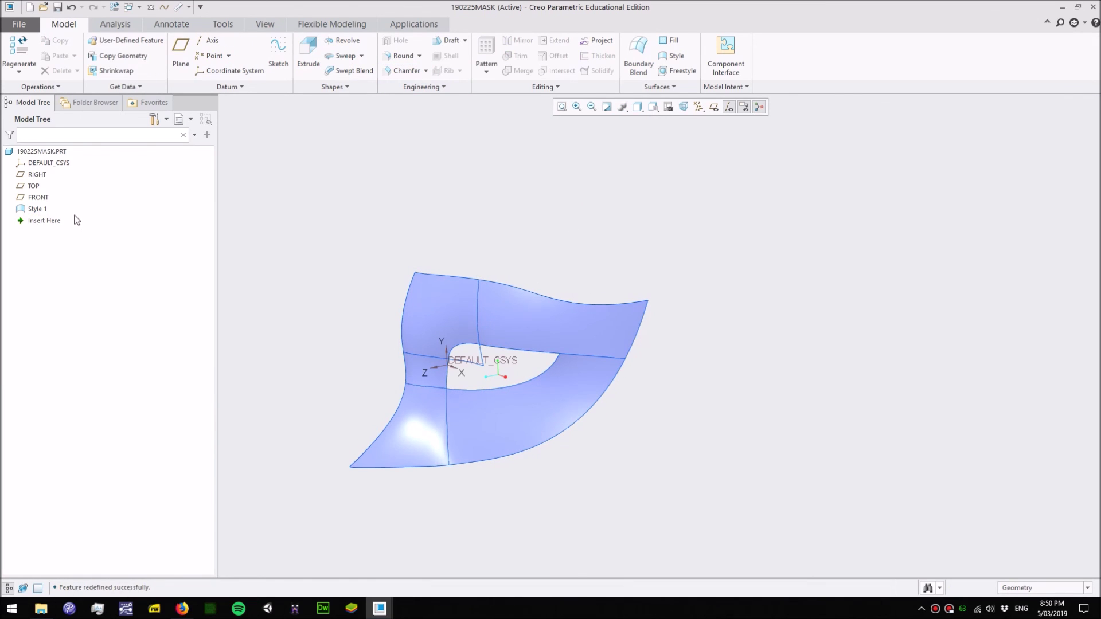
click(36, 210)
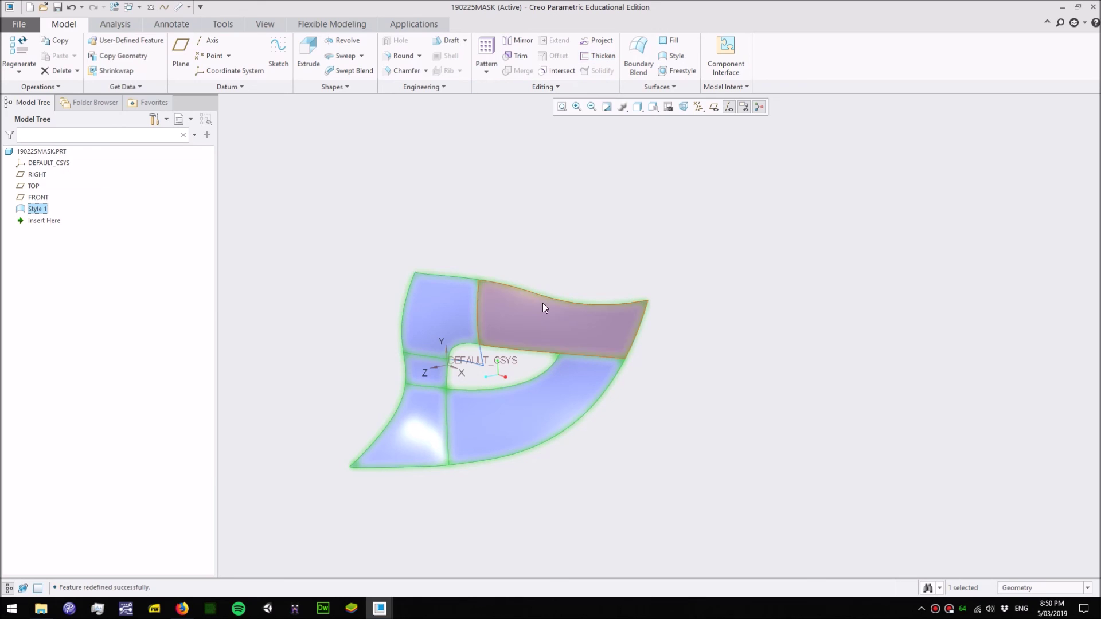
click(607, 58)
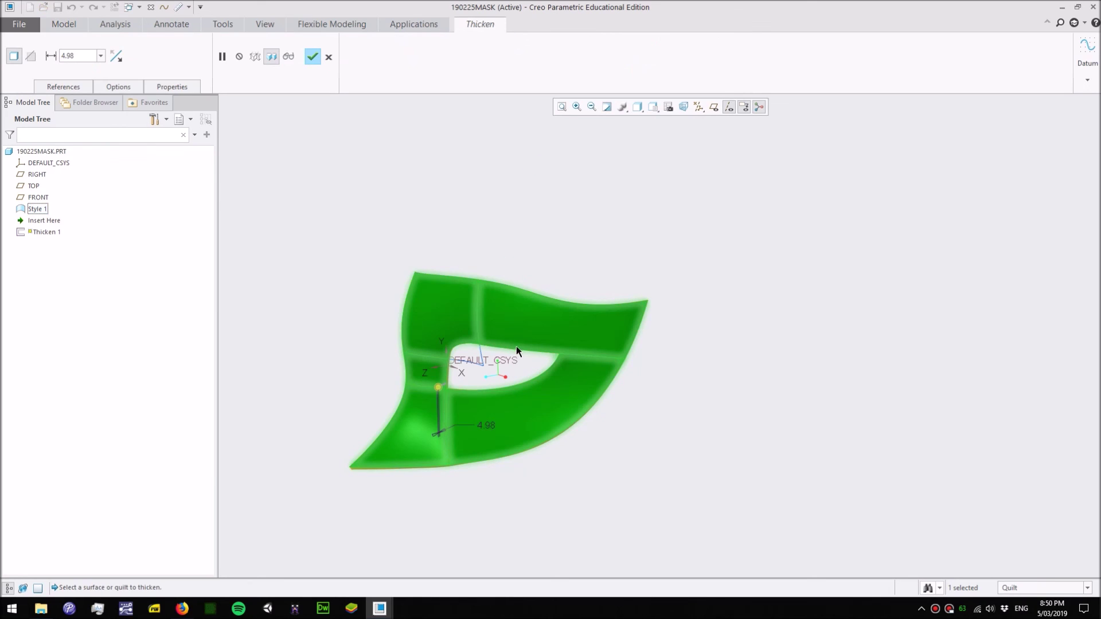
mouse_move(476, 396)
middle_down()
mouse_move(488, 373)
mouse_move(476, 384)
middle_up()
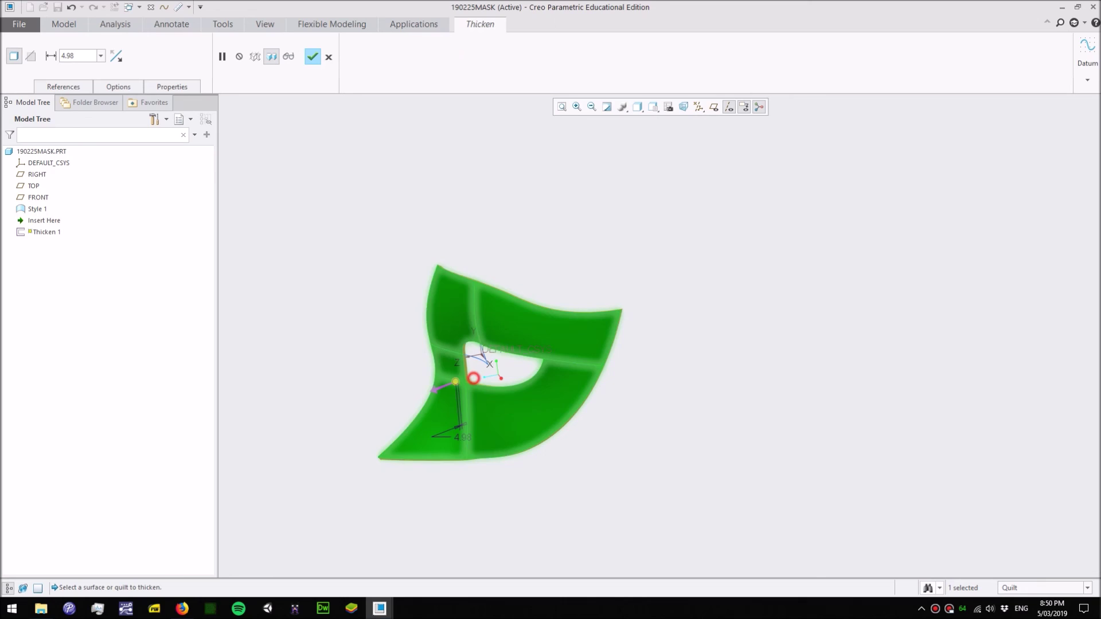
double_click(458, 434)
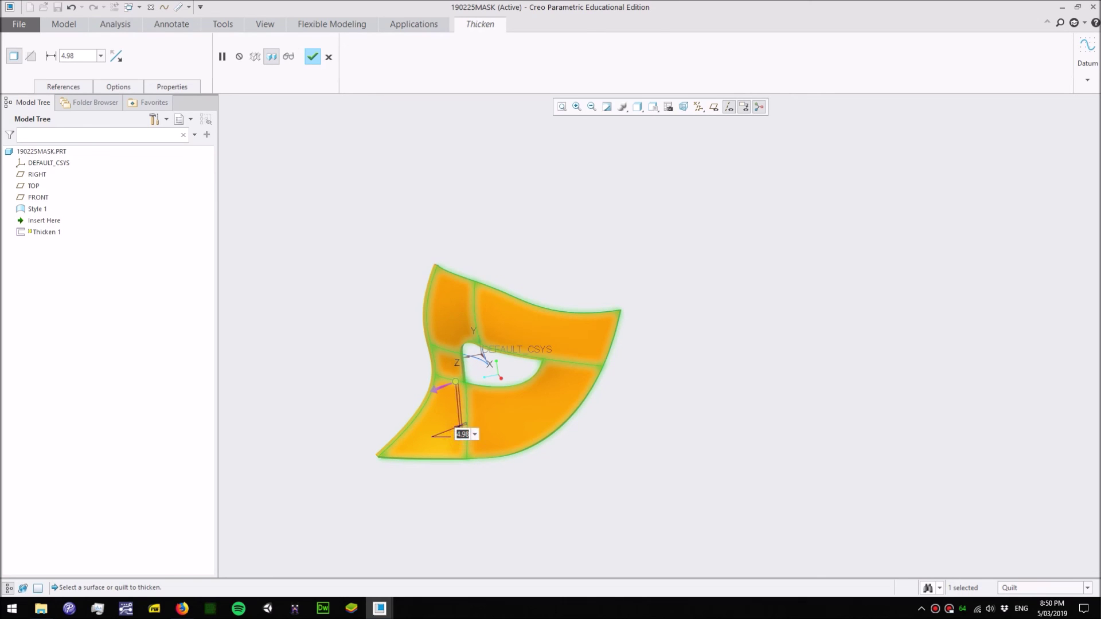
text(4)
key(Return)
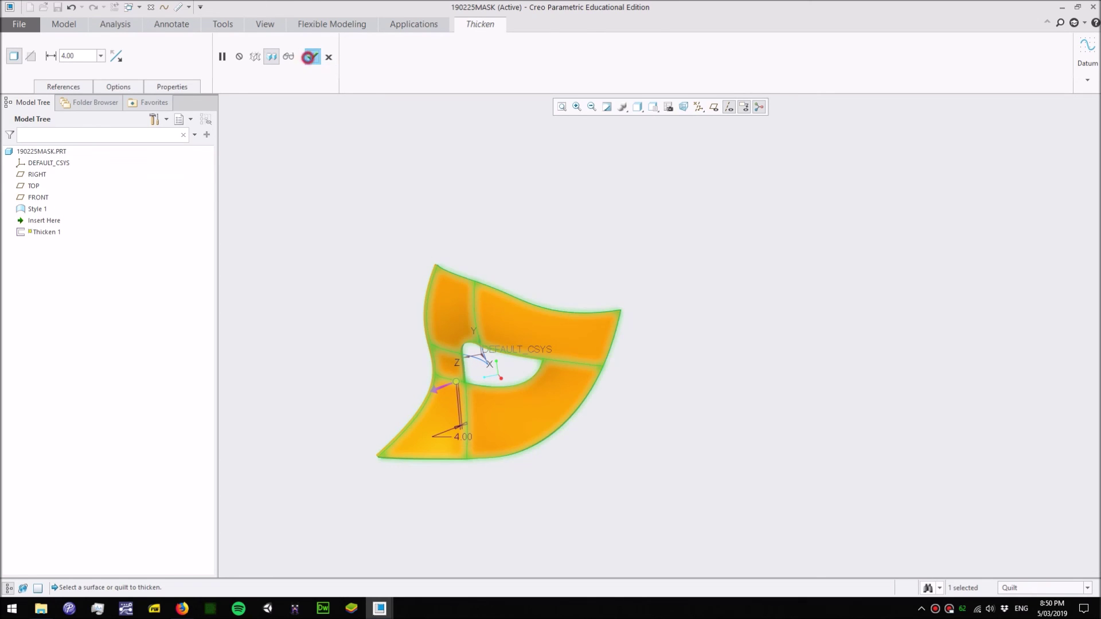
click(312, 56)
click(514, 244)
scroll(548, 287, down, 8)
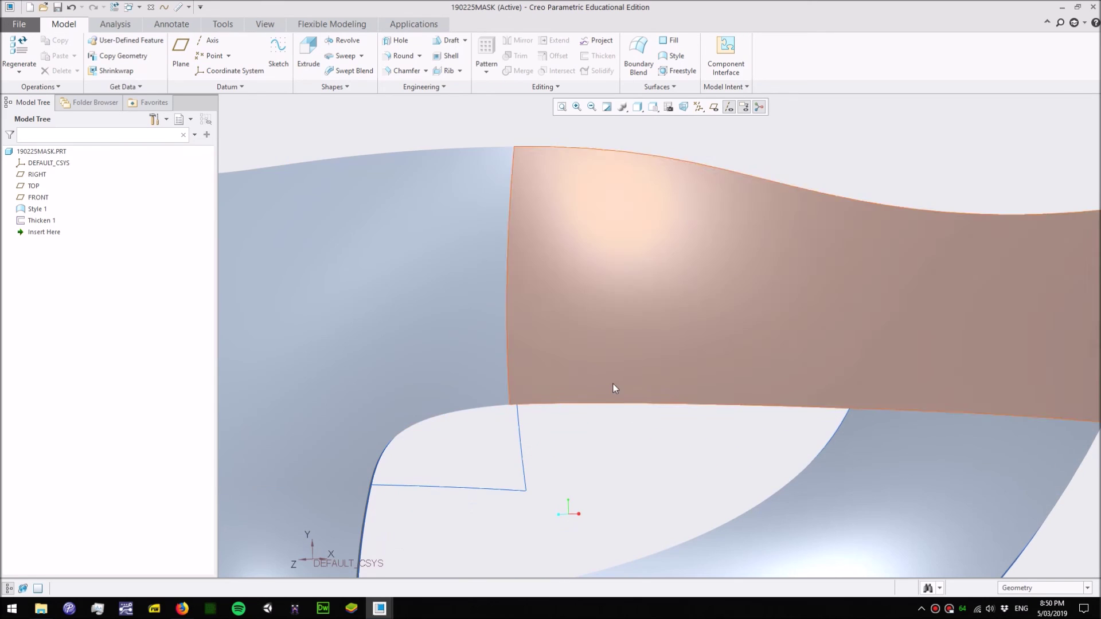
mouse_move(613, 385)
middle_down()
mouse_move(600, 459)
mouse_move(631, 442)
mouse_move(626, 456)
mouse_move(678, 401)
mouse_move(651, 389)
mouse_move(626, 413)
mouse_move(622, 428)
mouse_move(639, 442)
mouse_move(627, 445)
mouse_move(639, 413)
mouse_move(680, 415)
mouse_move(634, 433)
mouse_move(648, 410)
mouse_move(625, 426)
mouse_move(634, 438)
mouse_move(779, 353)
middle_up()
scroll(642, 424, down, 3)
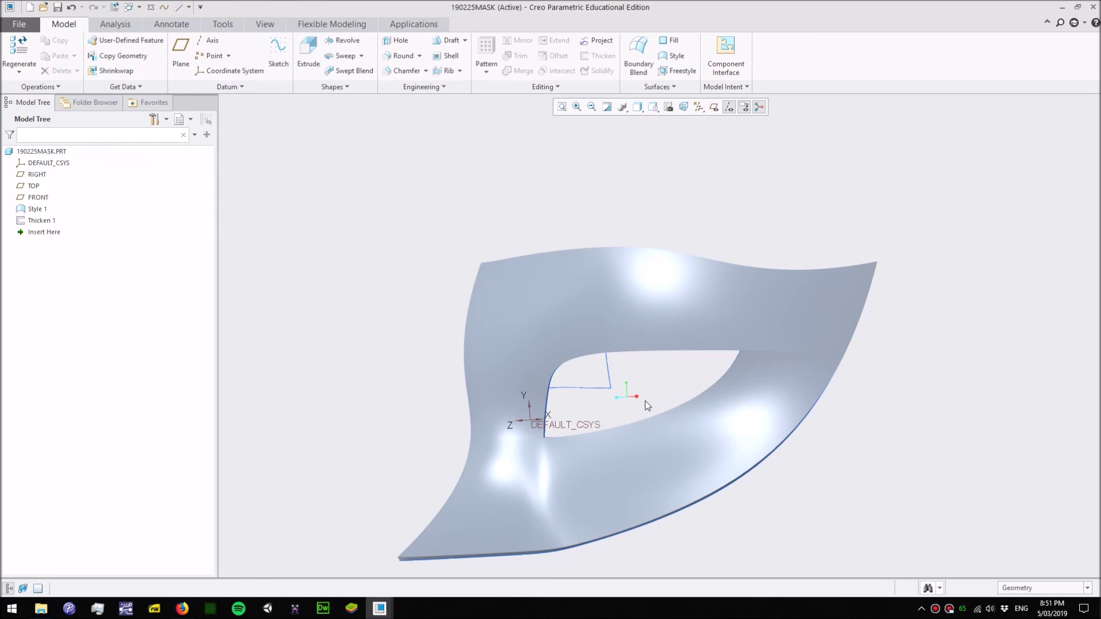
middle_drag(645, 403, 470, 373)
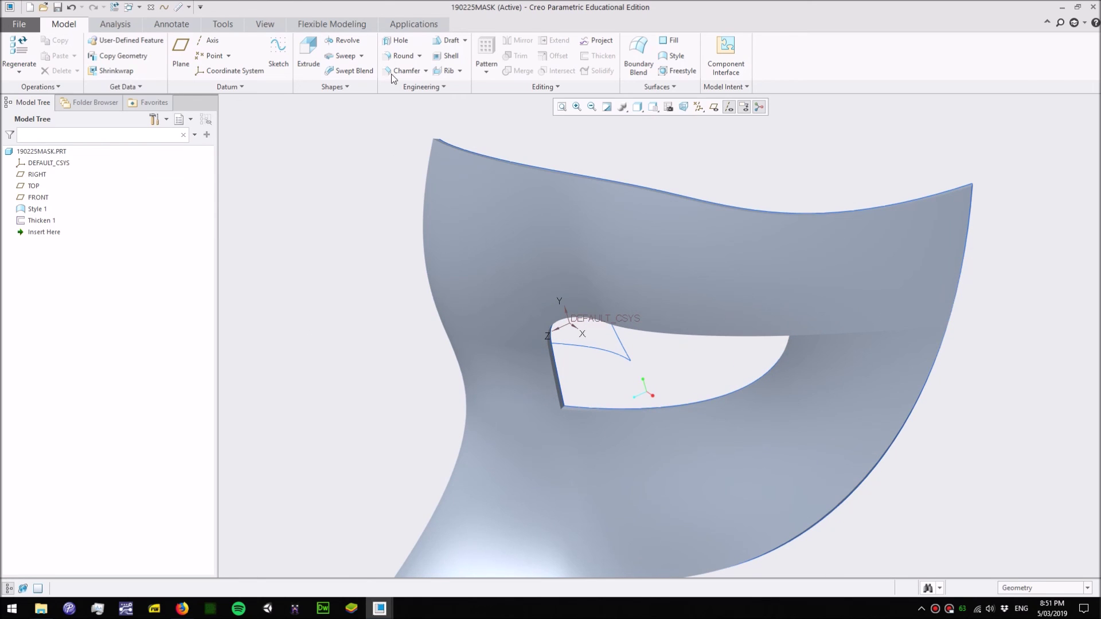
- Round the first eye-opening corner edge with a 6 mm radius as Round 1
click(401, 56)
scroll(565, 414, up, 3)
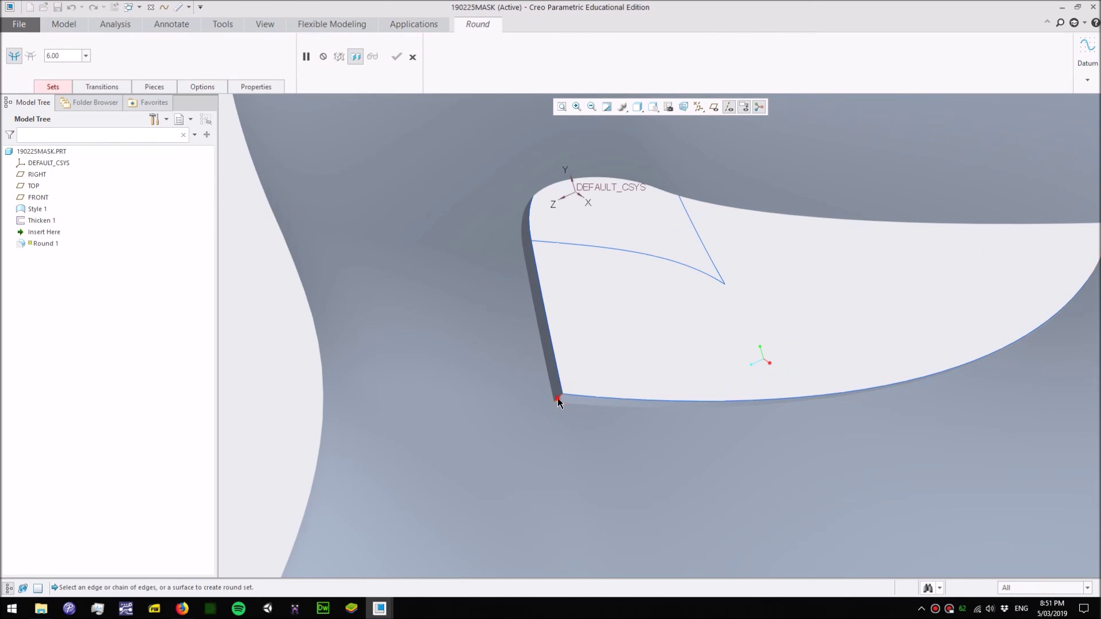
click(560, 401)
scroll(580, 422, down, 4)
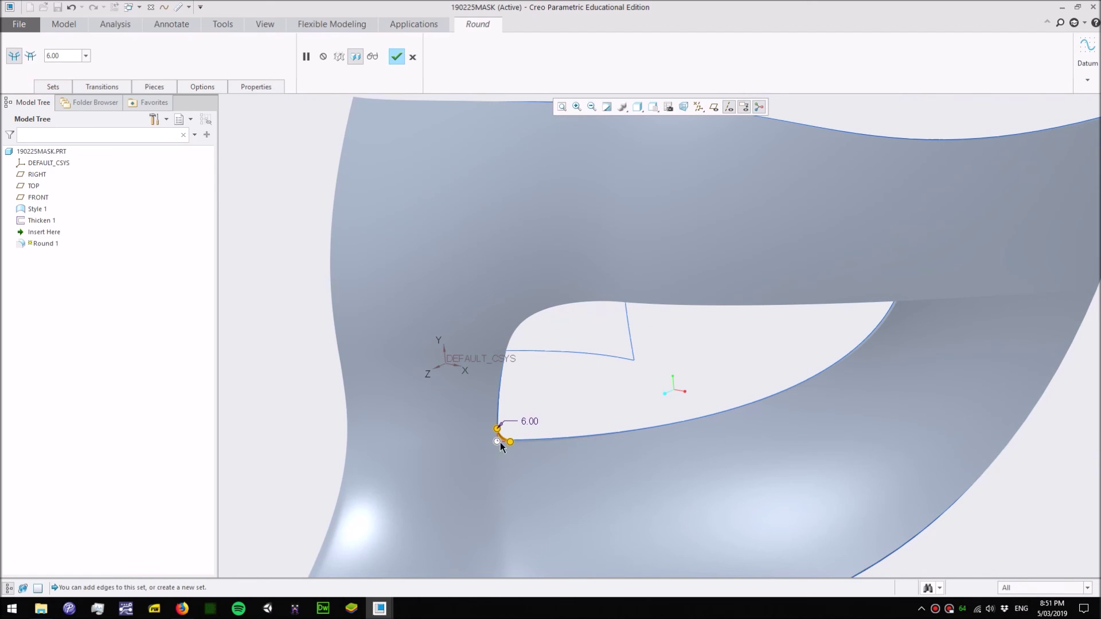
scroll(522, 425, down, 2)
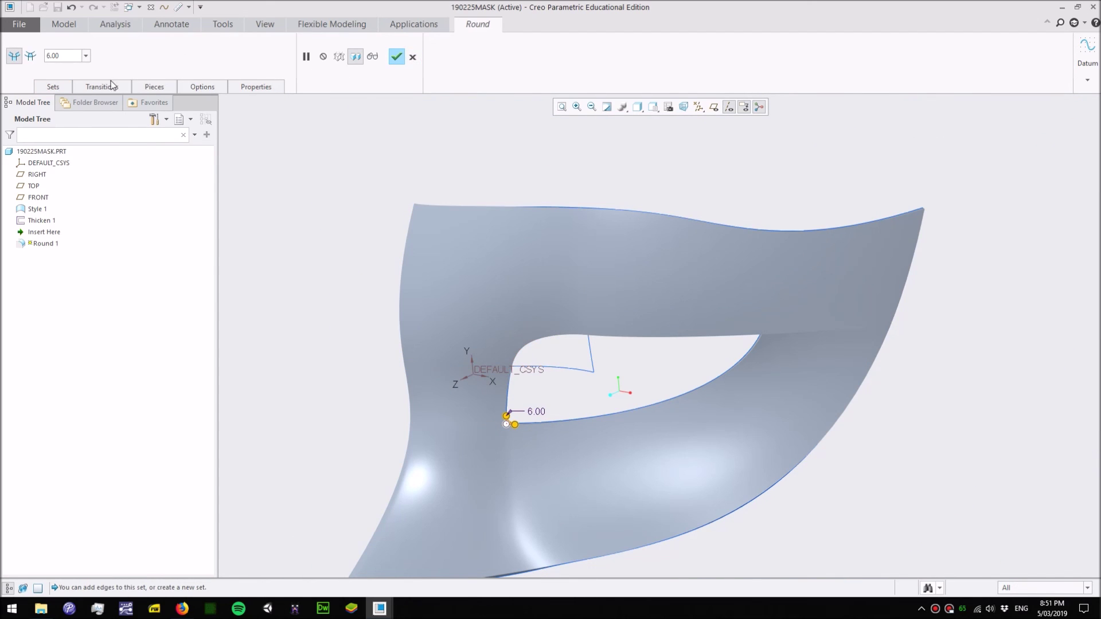
text(9)
key(Return)
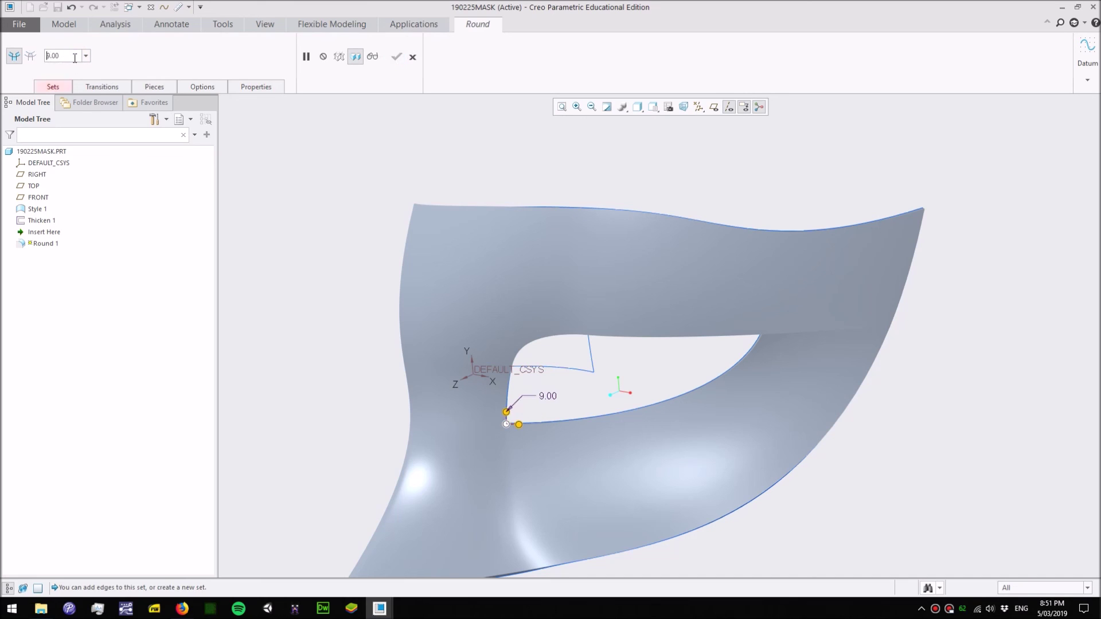
click(64, 50)
drag(70, 54, 39, 53)
text(8)
key(Return)
click(60, 55)
text(6)
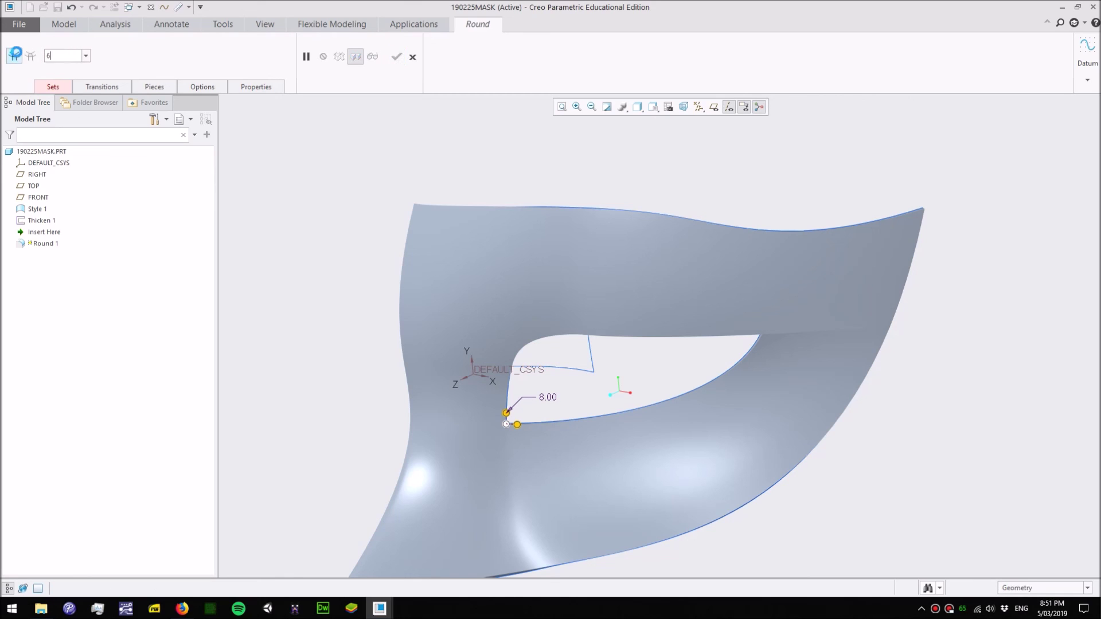
key(Return)
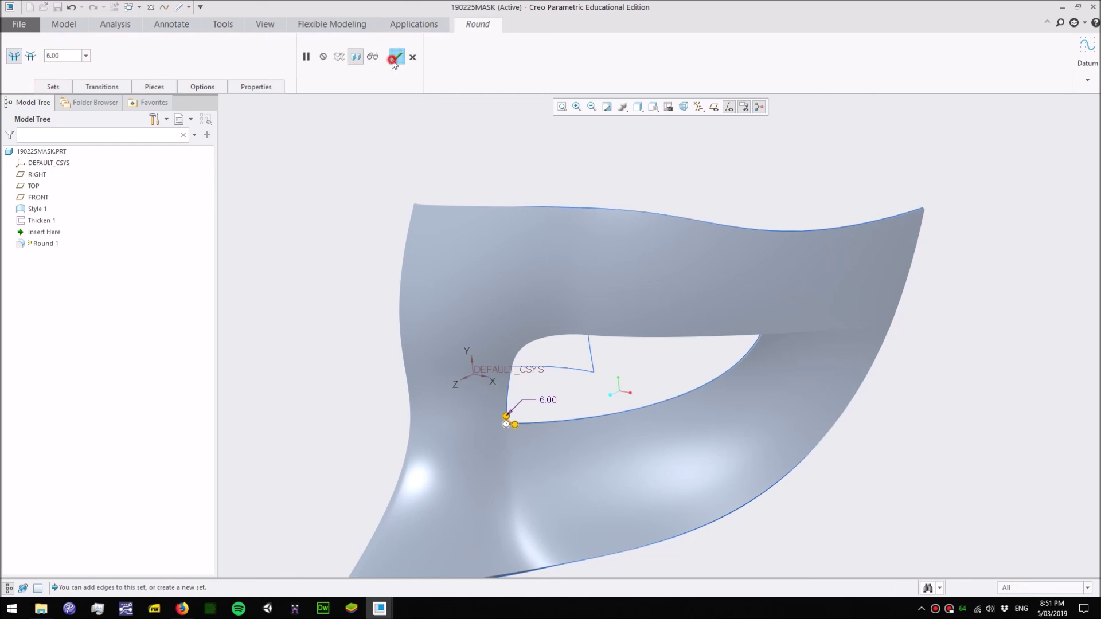
click(395, 60)
click(388, 119)
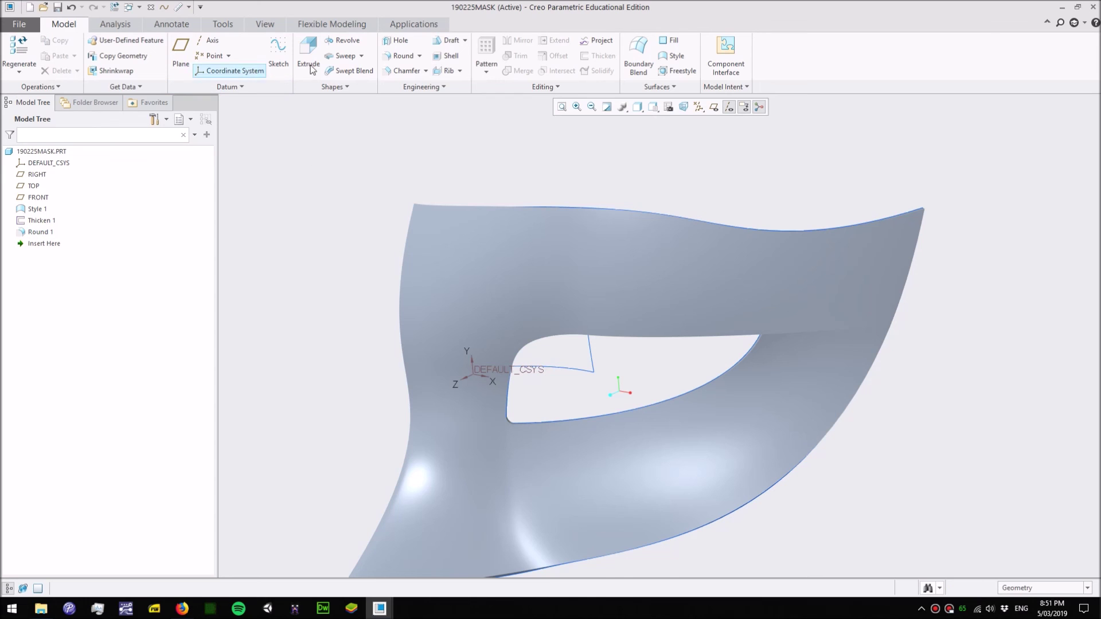
- Round the other eye-opening corner edge at 6 mm as Round 2
click(402, 56)
middle_drag(695, 368, 620, 389)
scroll(723, 372, up, 5)
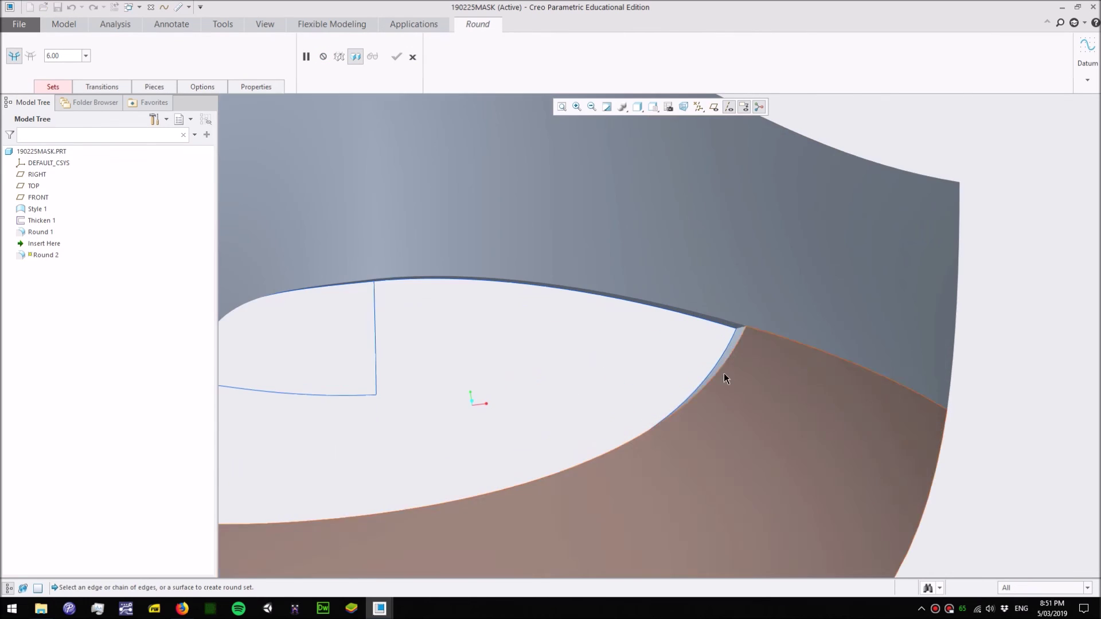
scroll(741, 325, up, 3)
click(741, 326)
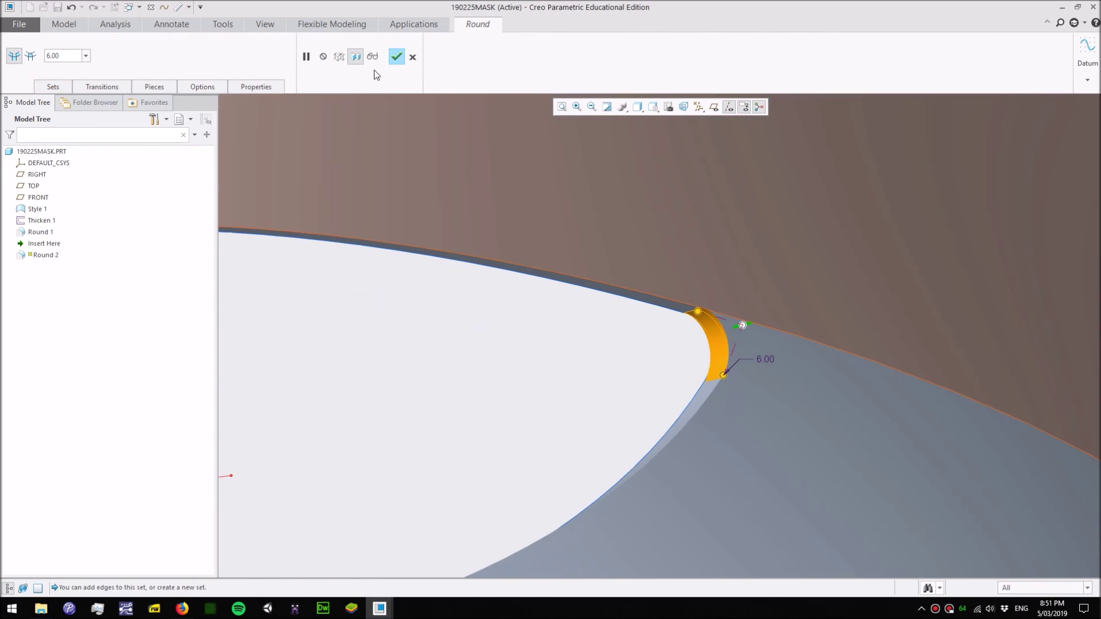
click(396, 56)
scroll(649, 343, down, 5)
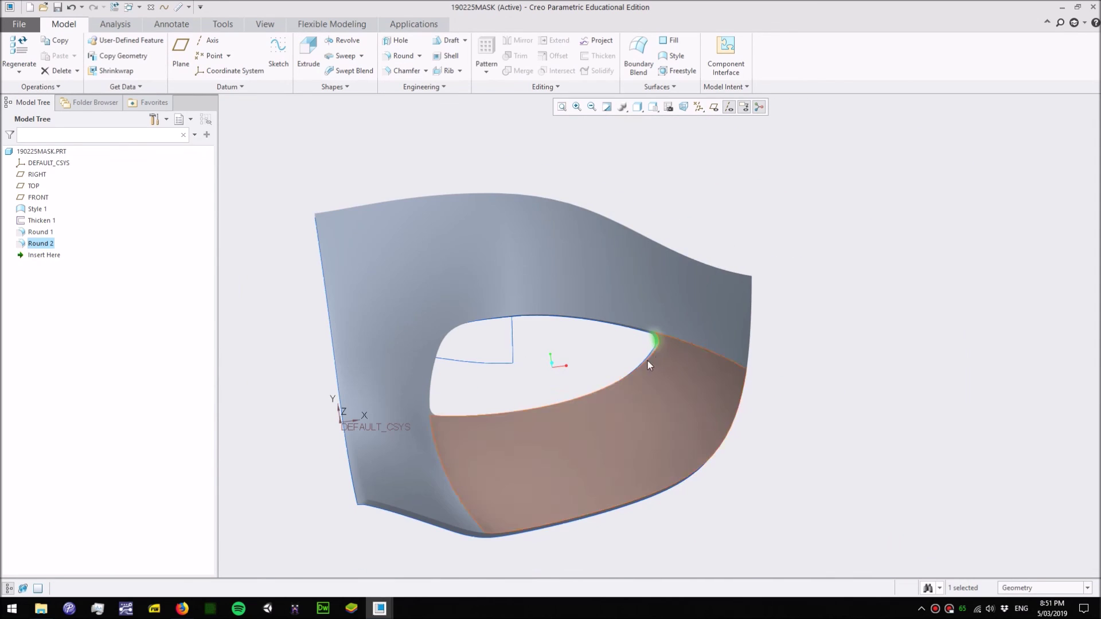
middle_drag(648, 365, 609, 388)
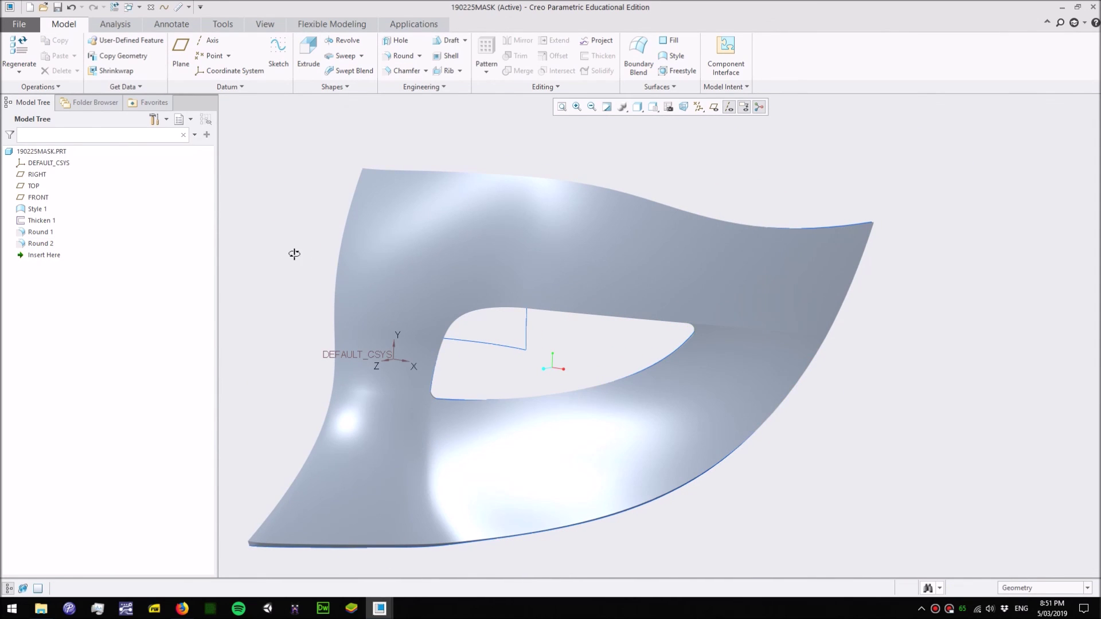
mouse_move(294, 254)
middle_down()
mouse_move(300, 222)
mouse_move(342, 224)
mouse_move(312, 219)
mouse_move(281, 243)
mouse_move(325, 240)
middle_up()
mouse_move(516, 324)
middle_down()
mouse_move(534, 354)
mouse_move(474, 344)
mouse_move(591, 388)
mouse_move(559, 390)
middle_up()
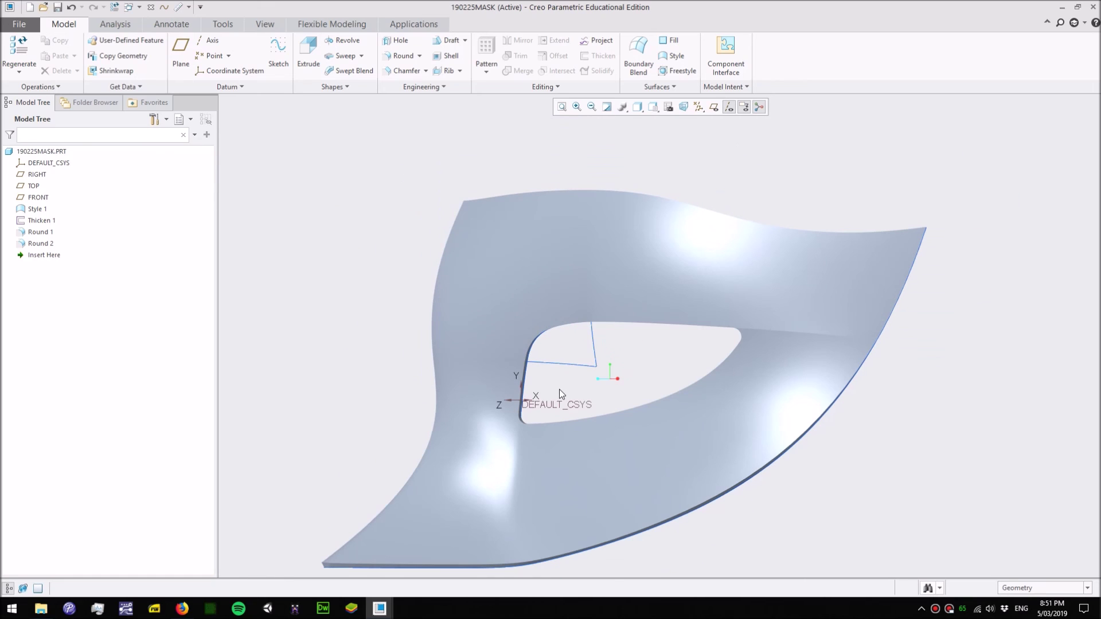